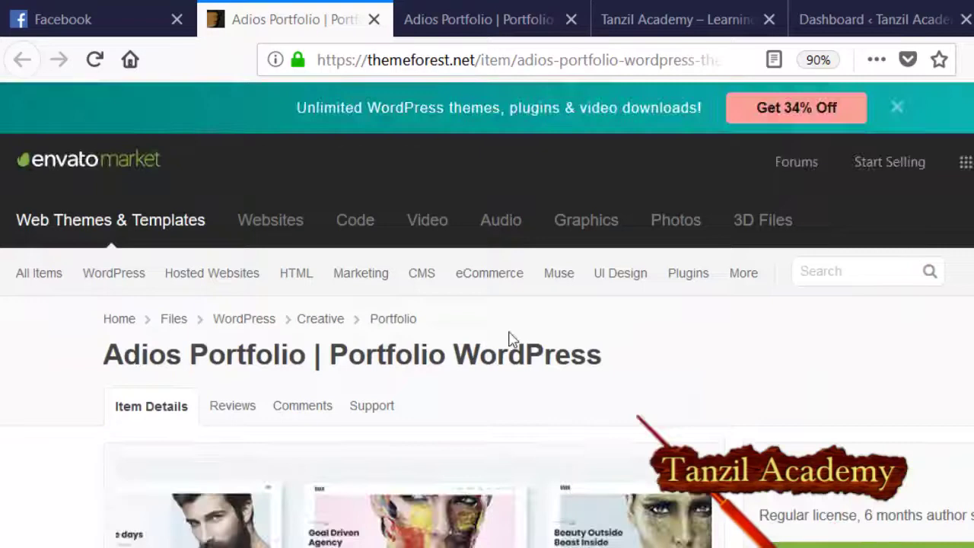
Look over the live site, its WordPress dashboard and the homepage and inner-page templates in the Adios Portfolio theme preview.
click(696, 17)
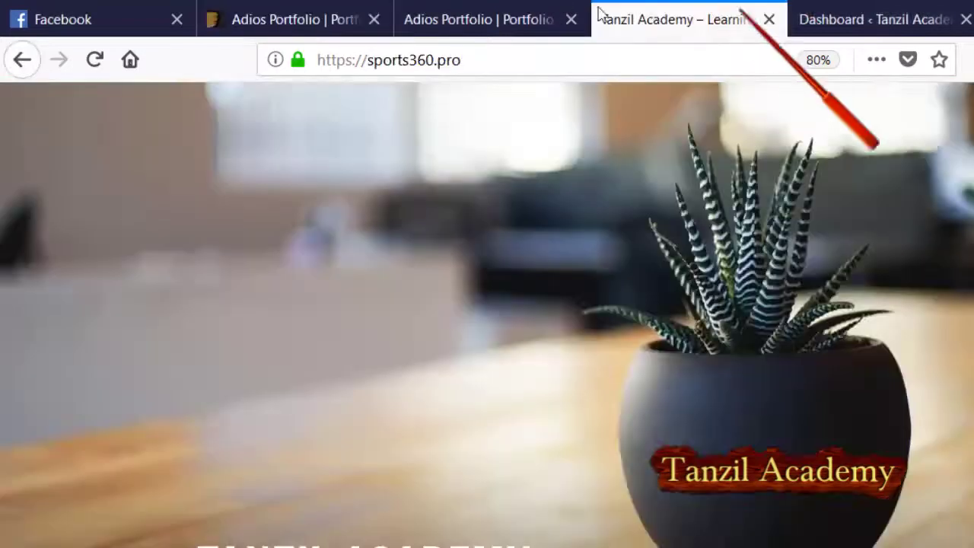
key(ctrl+Tab)
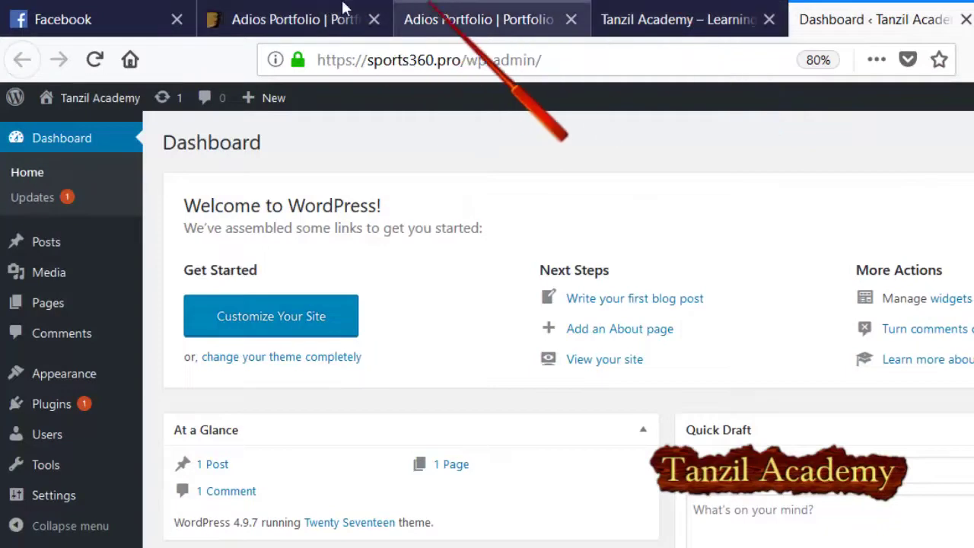
key(ctrl+3)
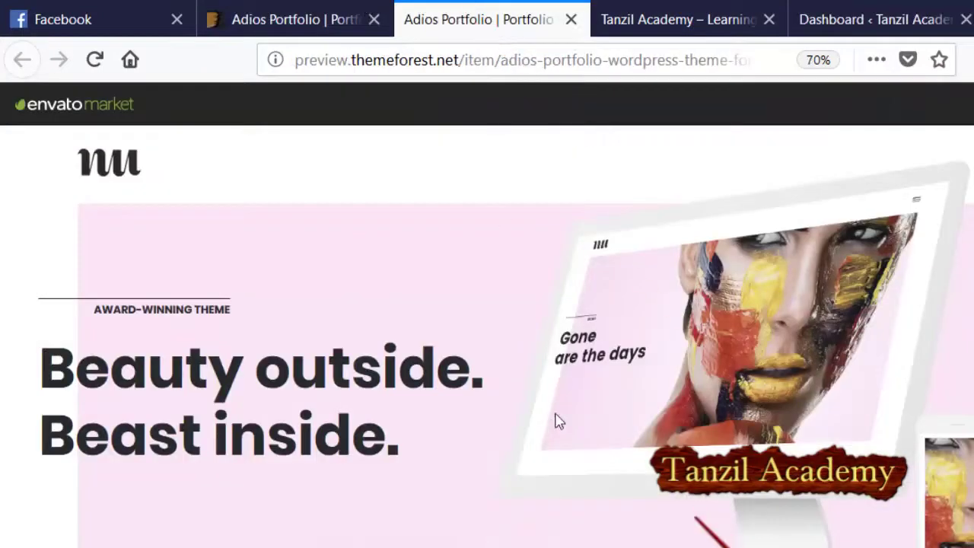
scroll(556, 421, down, 10)
scroll(555, 421, up, 10)
scroll(556, 421, down, 10)
scroll(555, 419, up, 3)
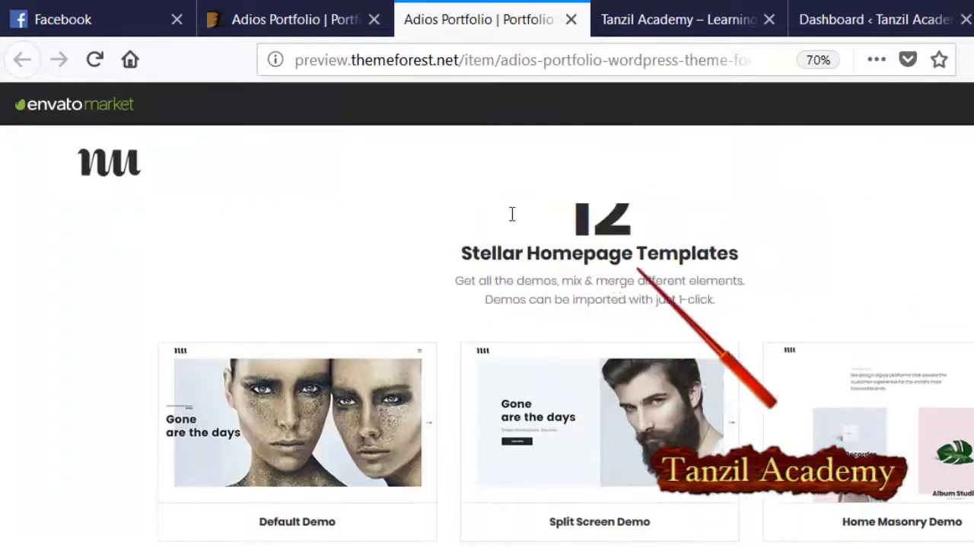
scroll(494, 229, down, 15)
scroll(514, 242, down, 10)
scroll(513, 244, up, 7)
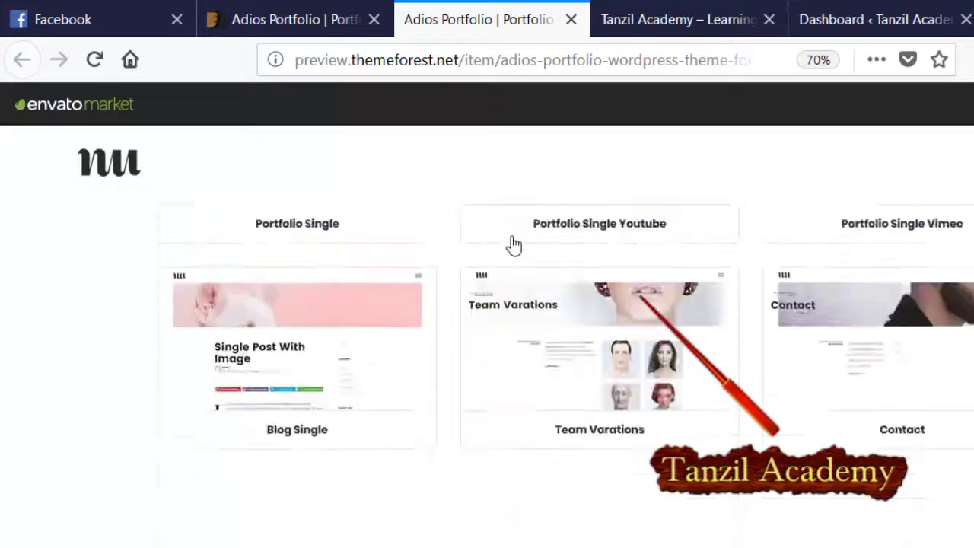
scroll(514, 244, up, 15)
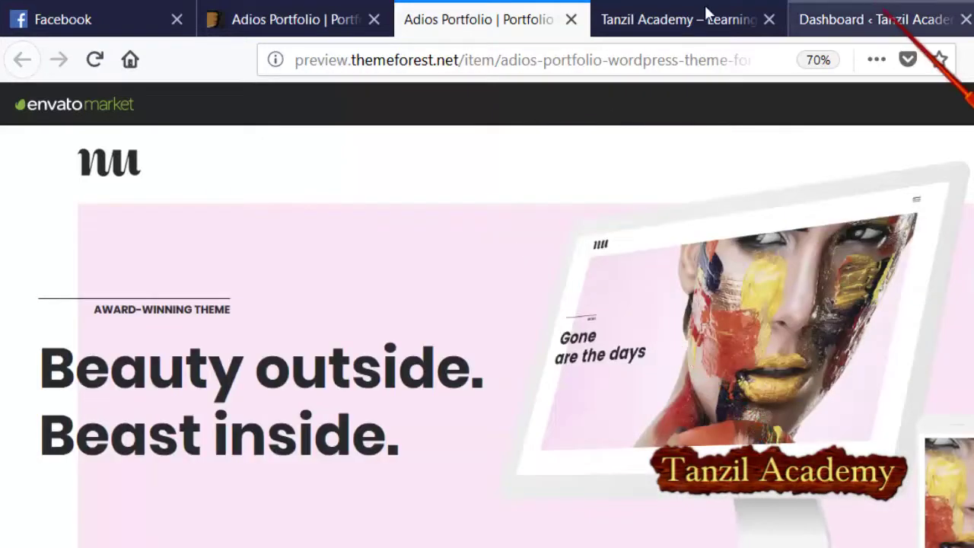
click(875, 19)
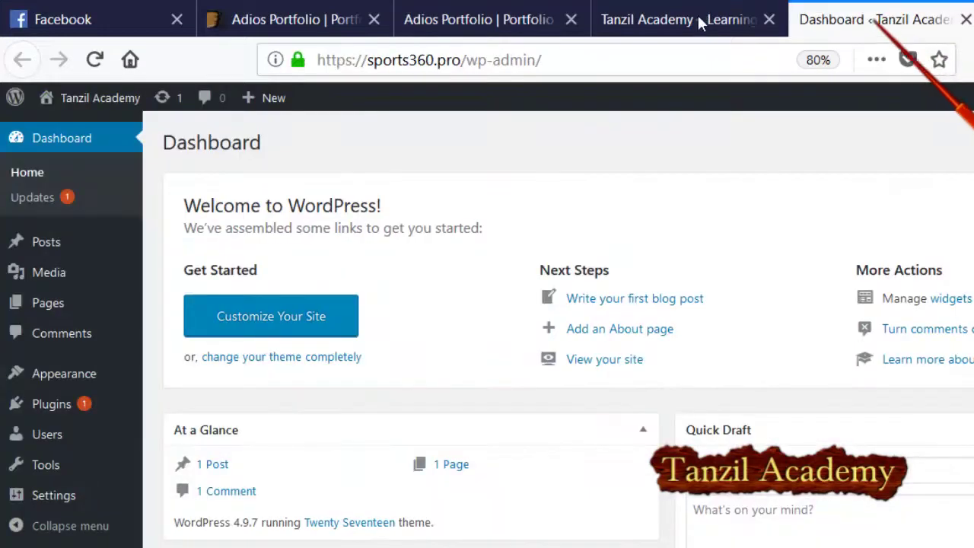
Open sports360.pro/cpanel in a new browser tab and log in to the hosting control panel.
key(ctrl+t)
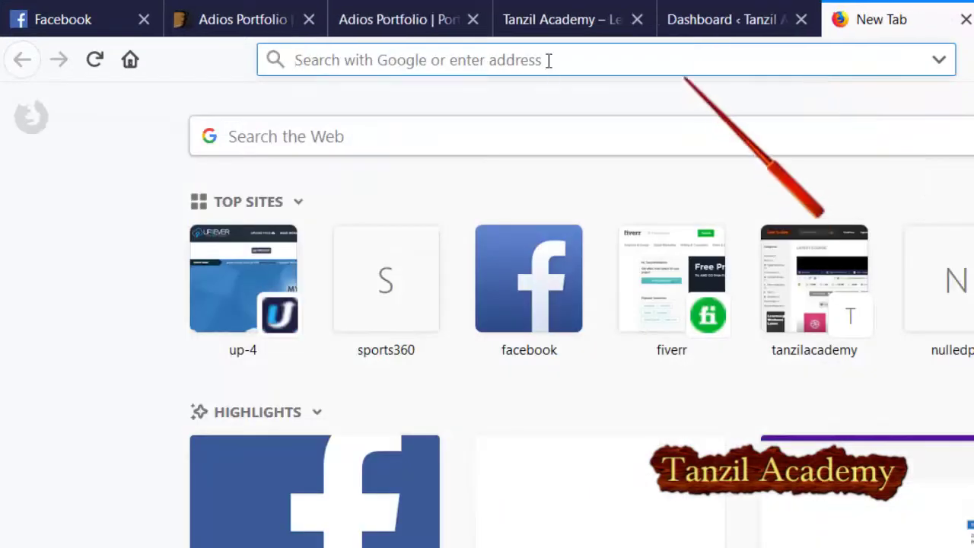
text(sports360.pro/)
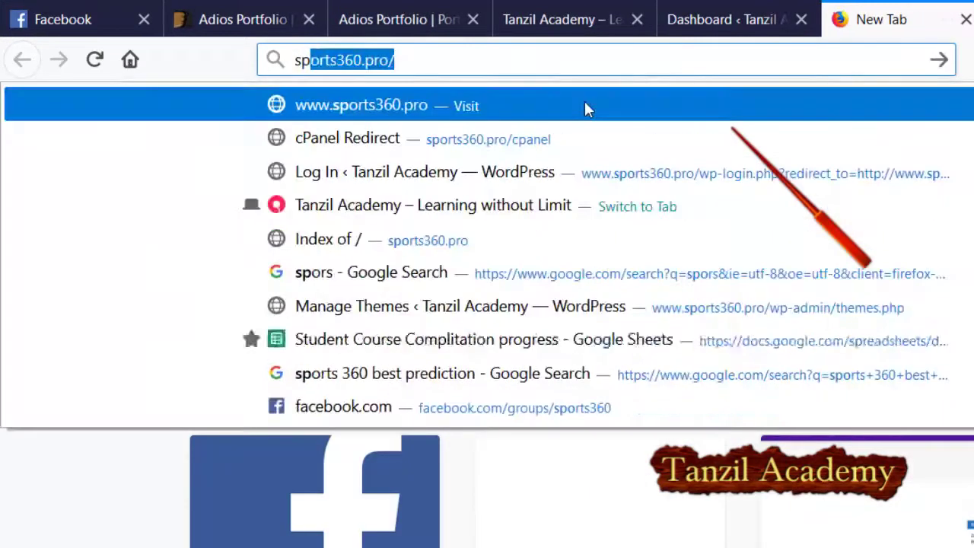
key(Right)
text(c)
key(Return)
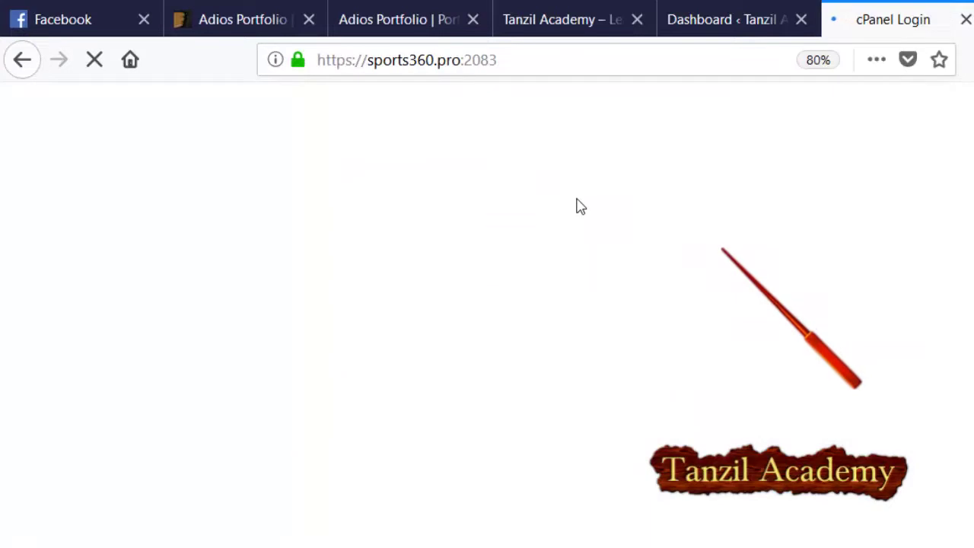
key(Return)
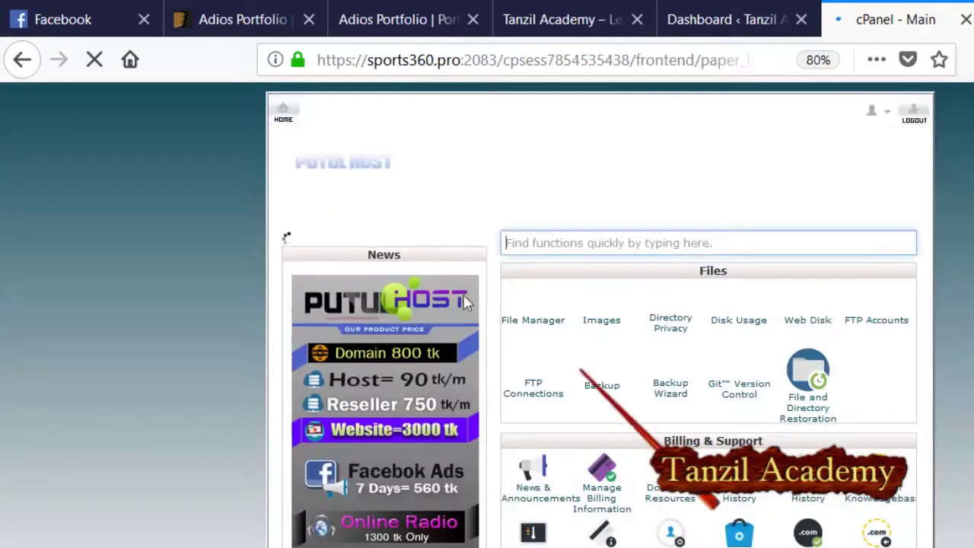
Open the hosting File Manager and go to the public_html/wp-content/themes folder.
click(434, 262)
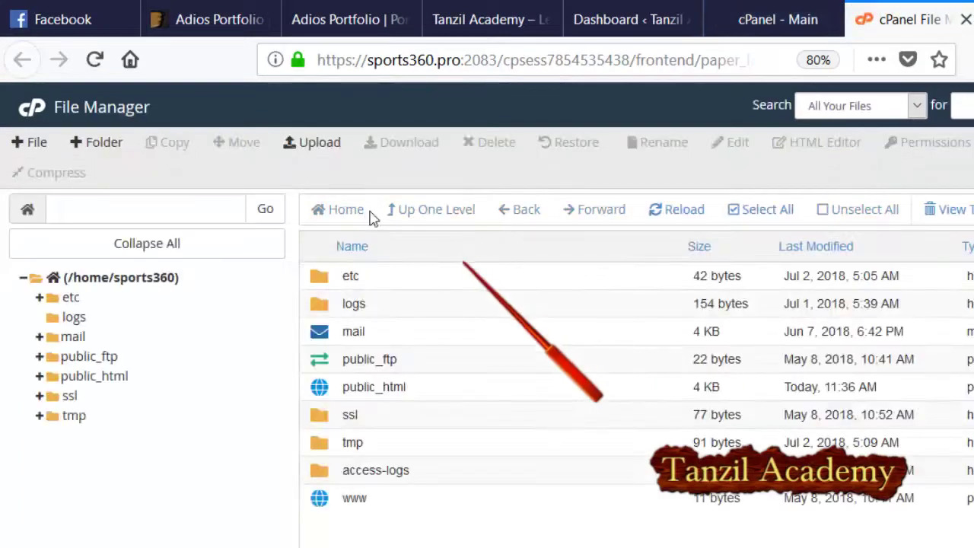
double_click(473, 396)
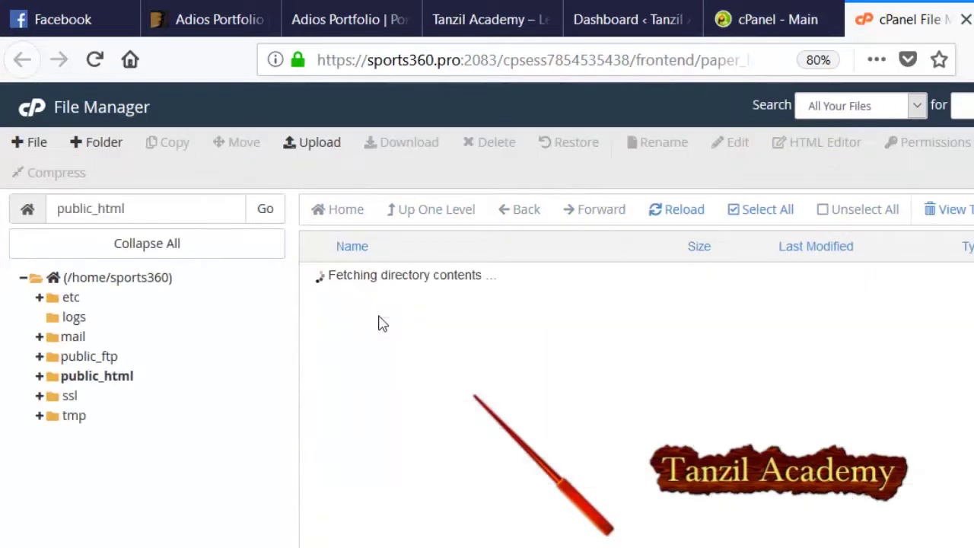
click(455, 303)
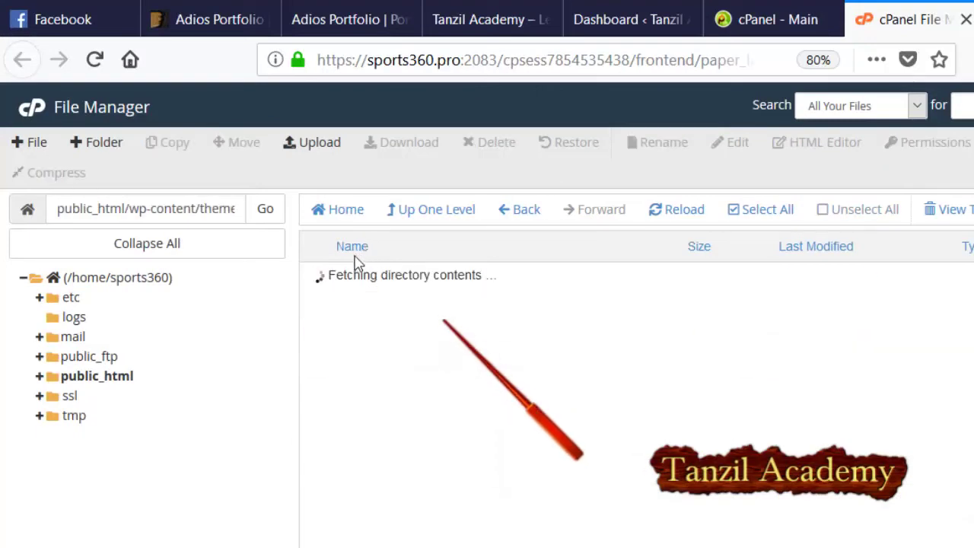
Upload adios.zip to the themes folder from the Theme folder inside Adios_TFv2.1, within the desktop's Adios Portfolio folder.
click(288, 143)
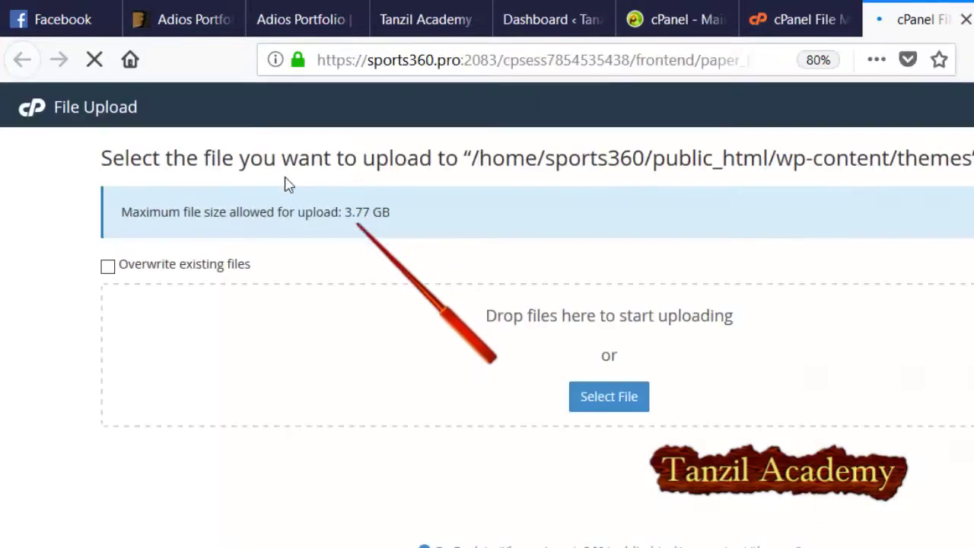
click(324, 324)
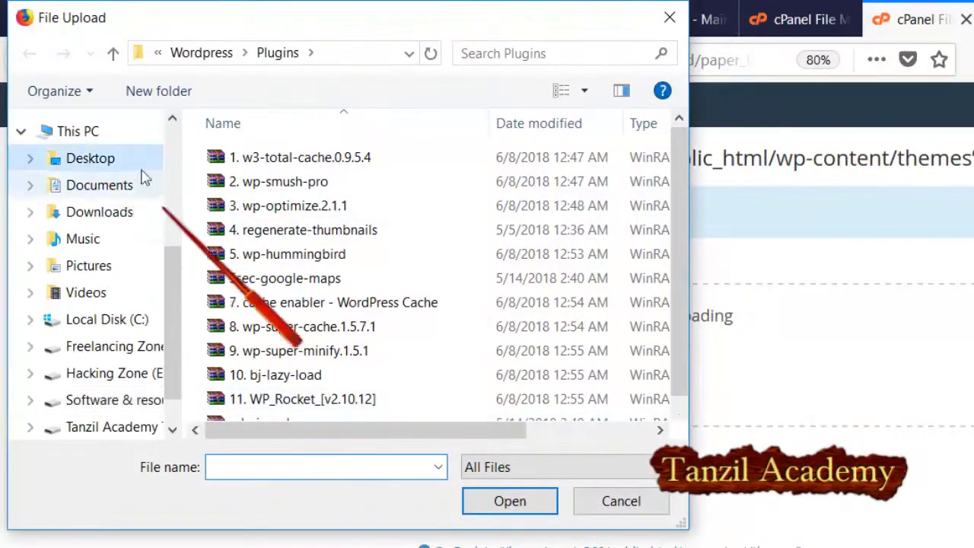
click(80, 156)
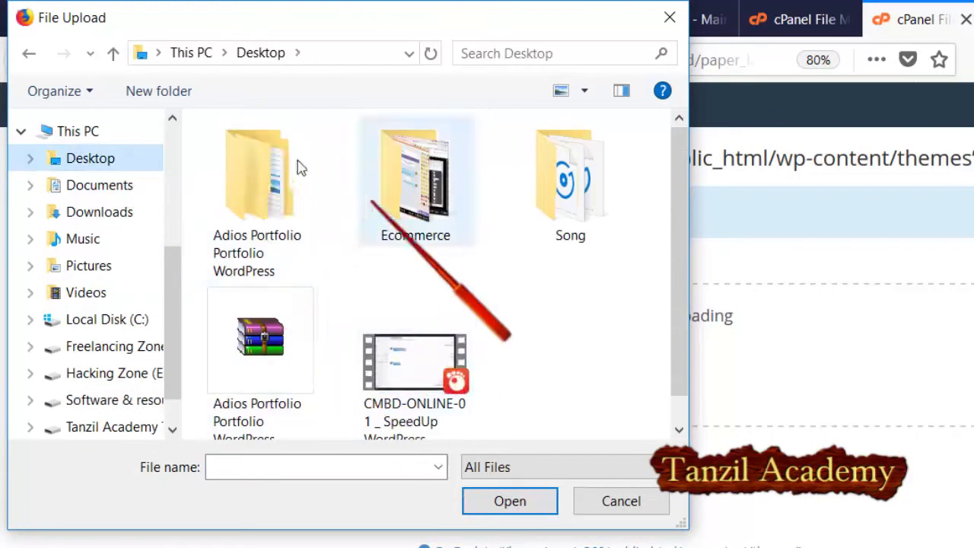
double_click(217, 156)
double_click(253, 149)
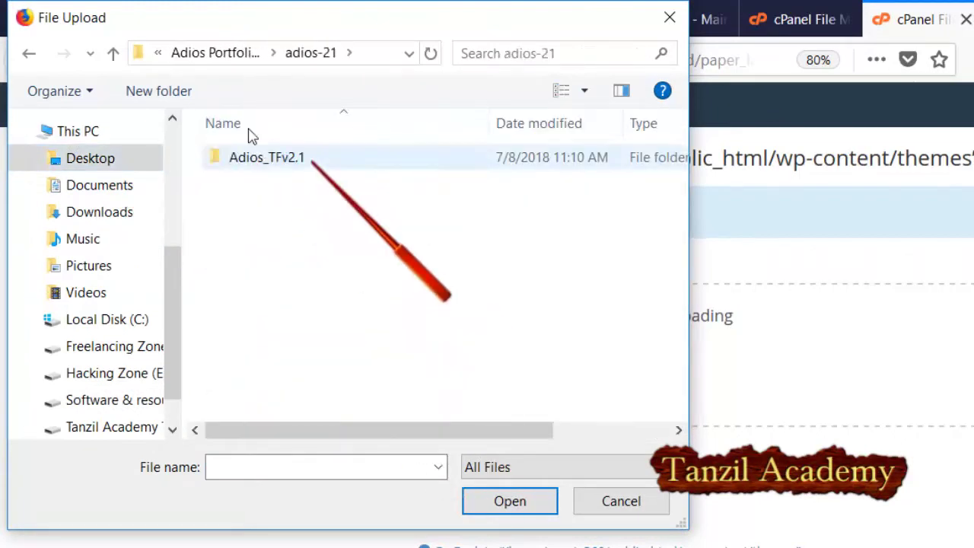
double_click(252, 137)
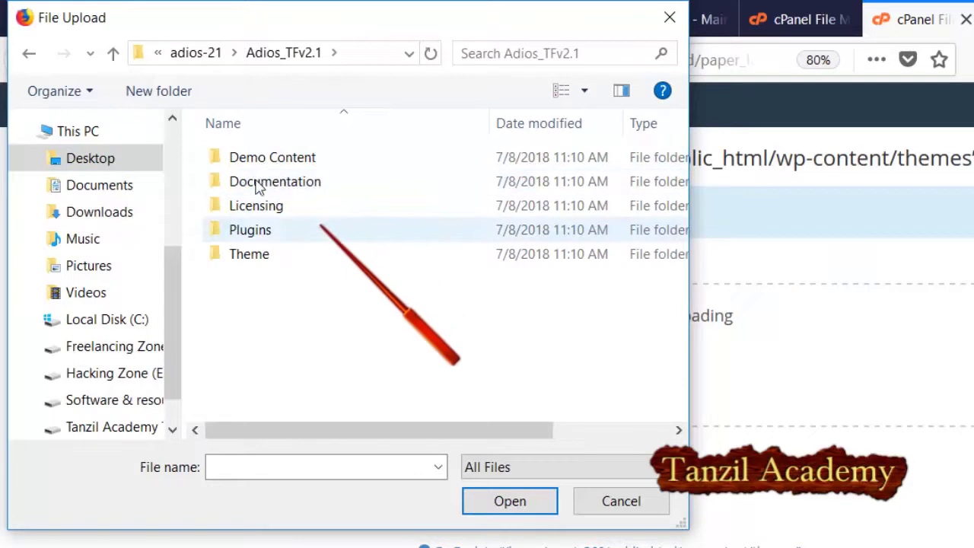
double_click(236, 255)
double_click(228, 157)
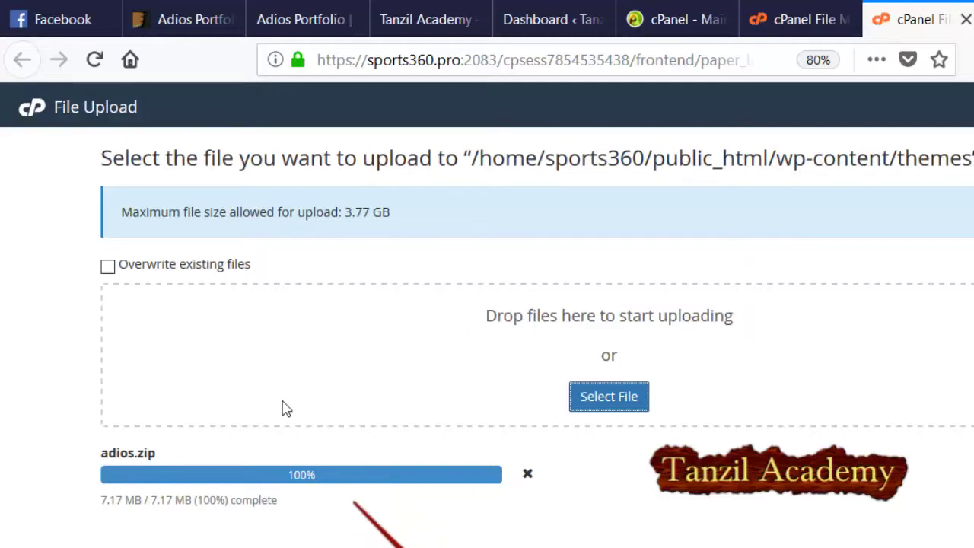
Return to the Adios Portfolio theme preview page and close it.
click(548, 19)
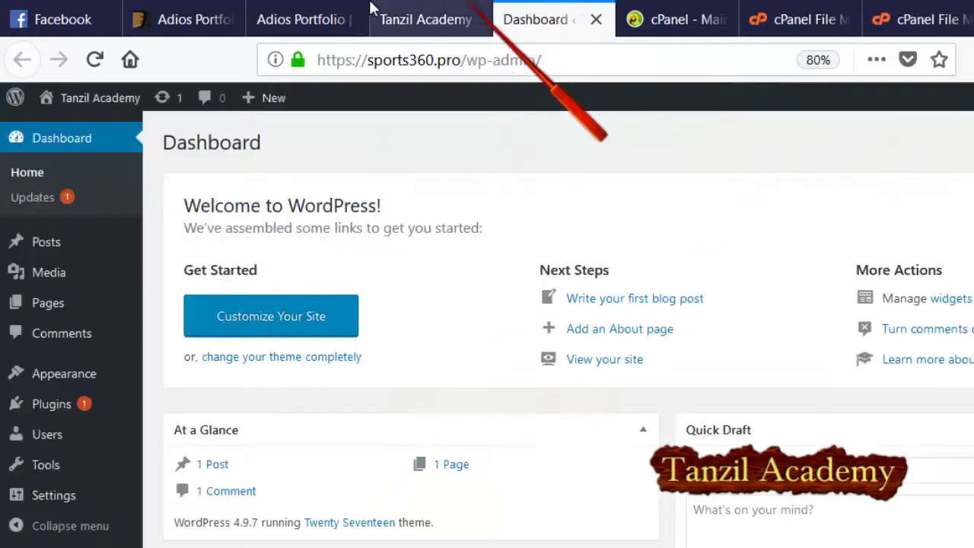
click(384, 17)
click(282, 19)
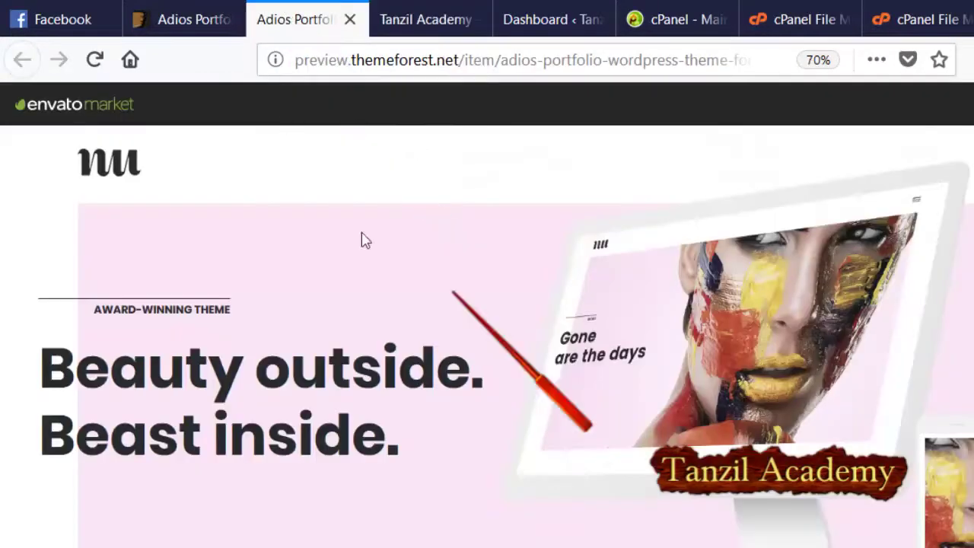
scroll(379, 267, down, 5)
middle_click(284, 24)
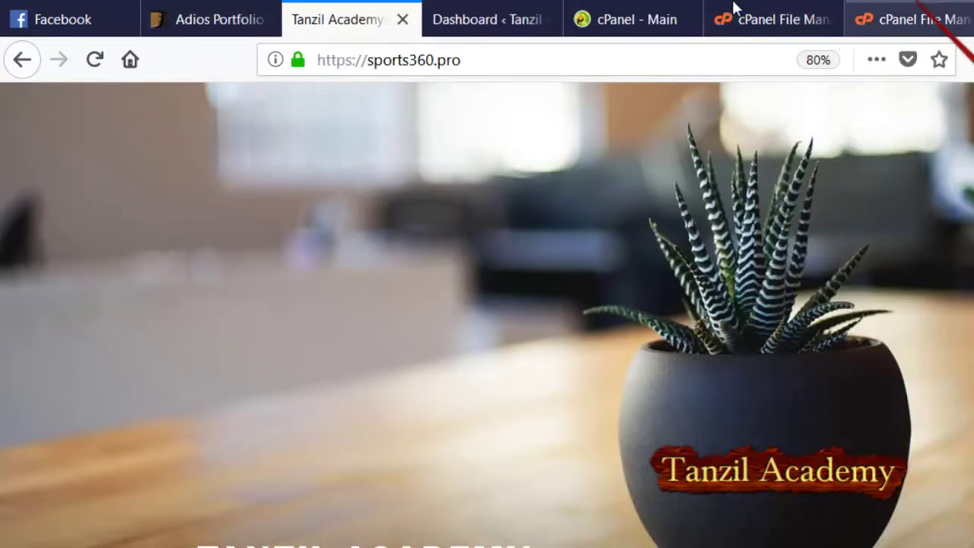
Examine the demo layouts and theme details on the Adios Portfolio ThemeForest item page.
click(906, 19)
click(213, 19)
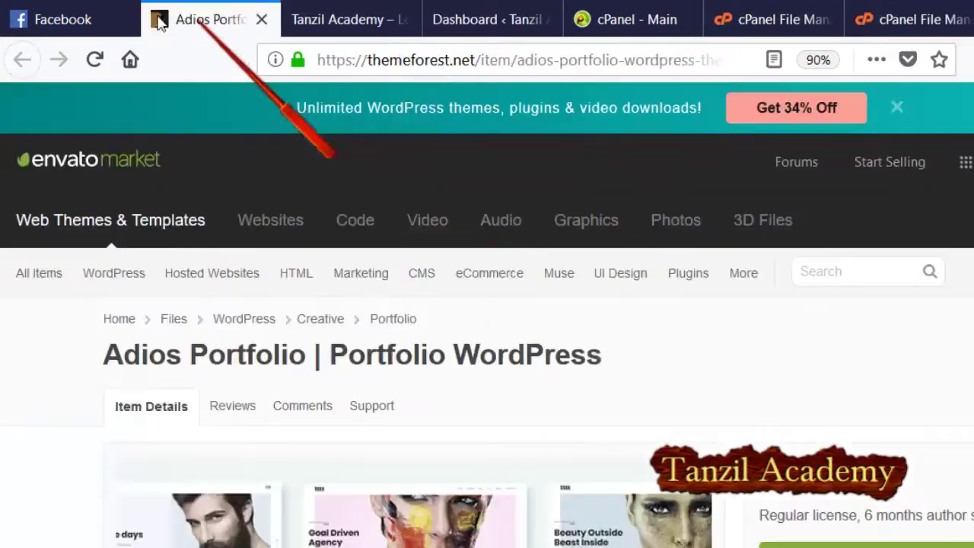
scroll(535, 338, down, 5)
scroll(536, 344, down, 15)
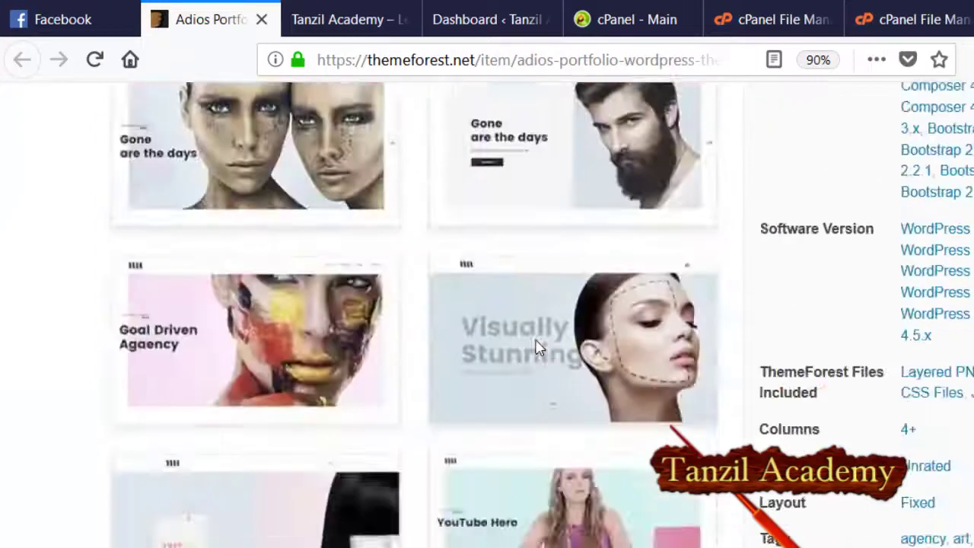
scroll(539, 348, down, 15)
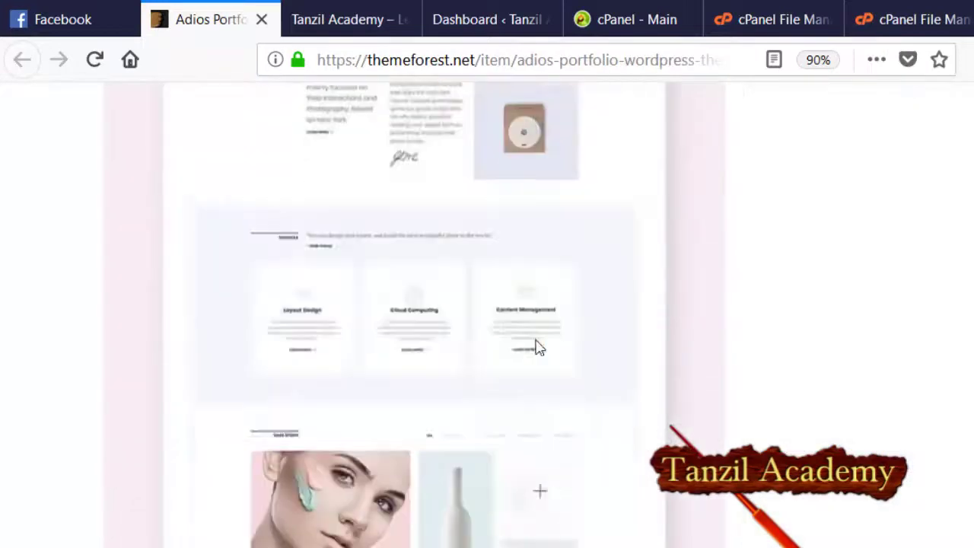
scroll(537, 348, down, 3)
scroll(537, 347, up, 15)
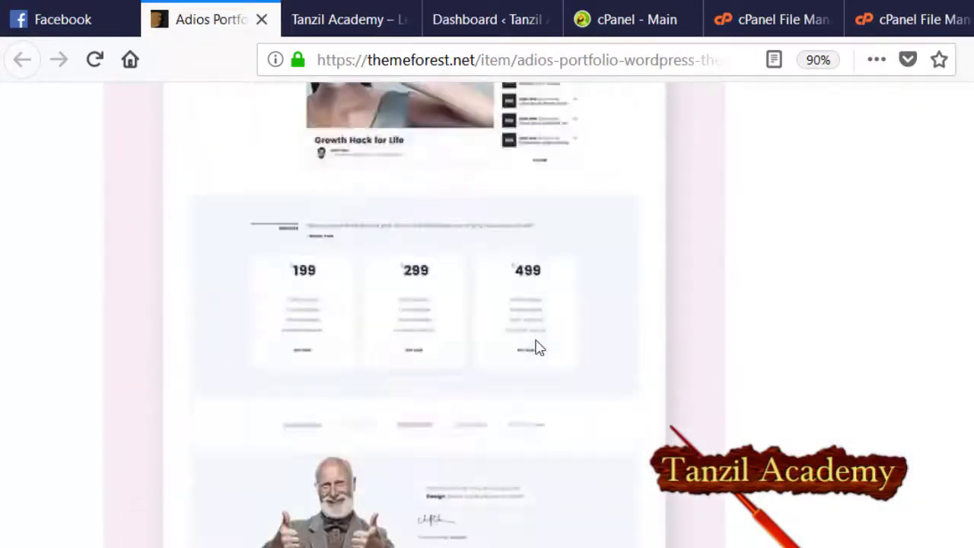
Close the file upload page and extract adios.zip into /public_html/wp-content/themes.
click(910, 19)
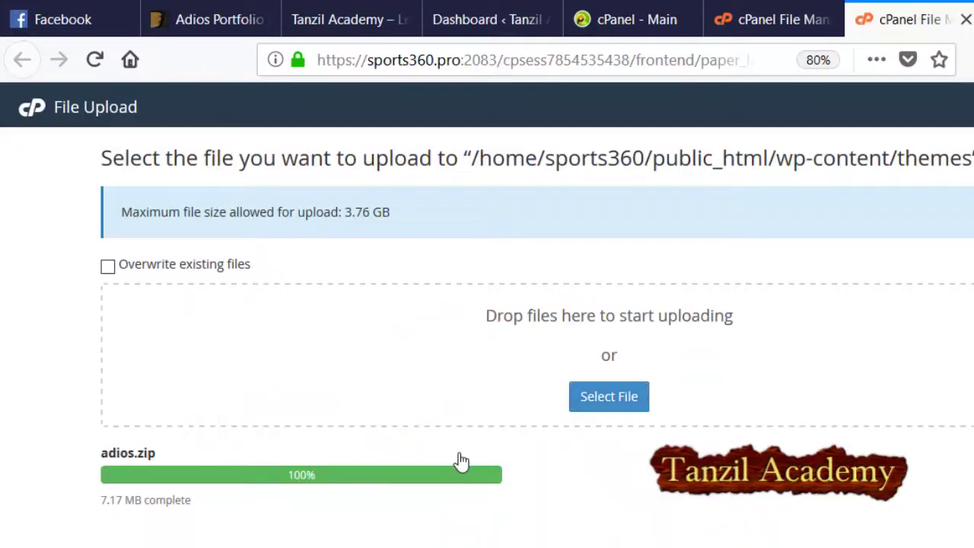
key(ctrl+w)
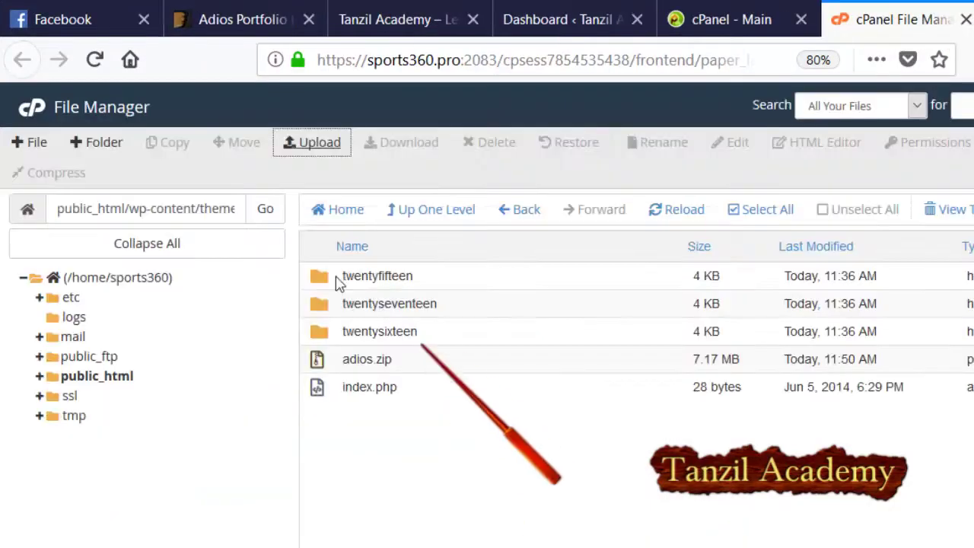
click(366, 359)
right_click(427, 358)
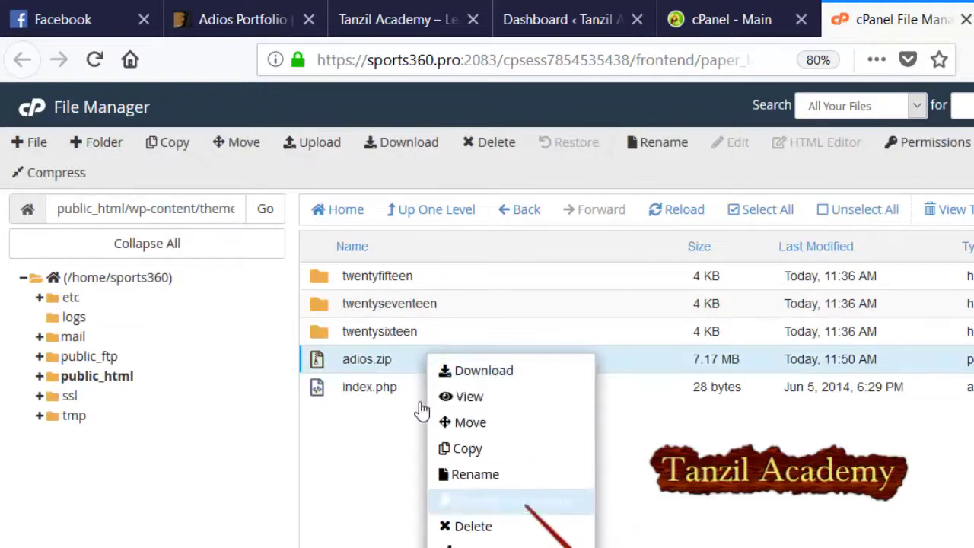
click(468, 545)
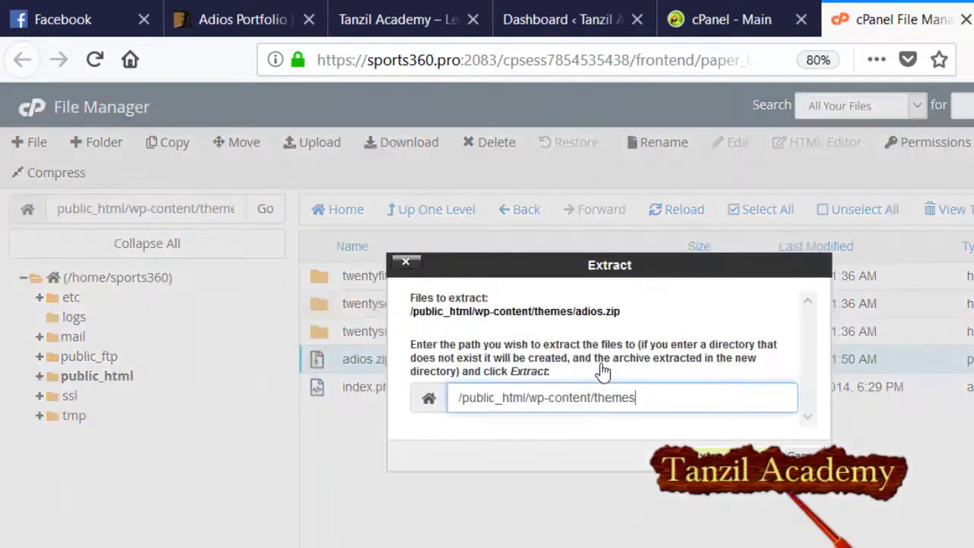
key(Return)
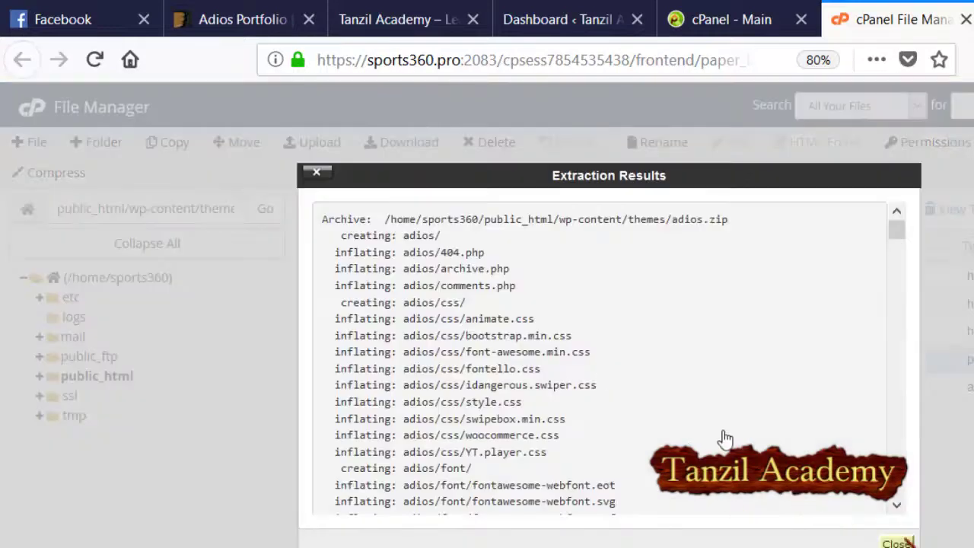
click(898, 542)
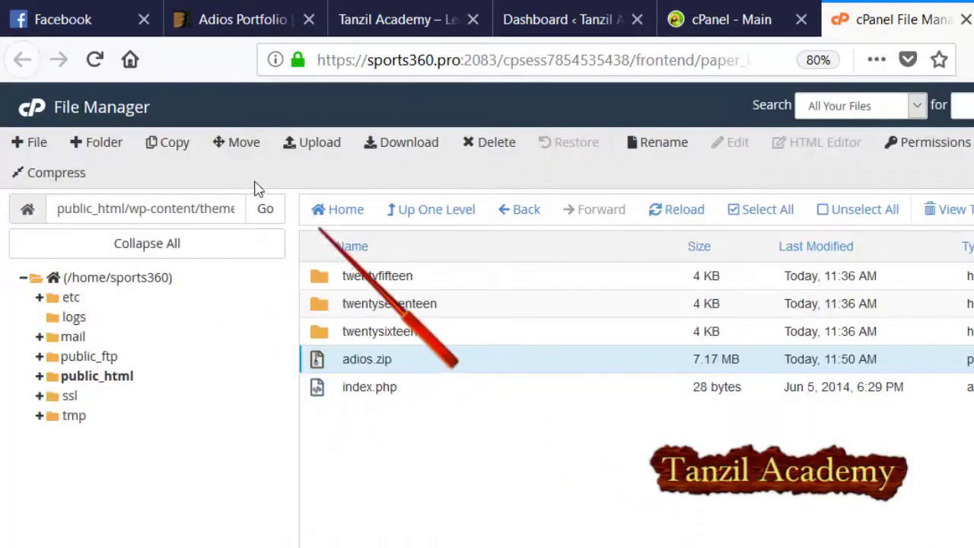
Reopen public_html/wp-content/themes from public_html to check its contents after the extraction.
click(96, 376)
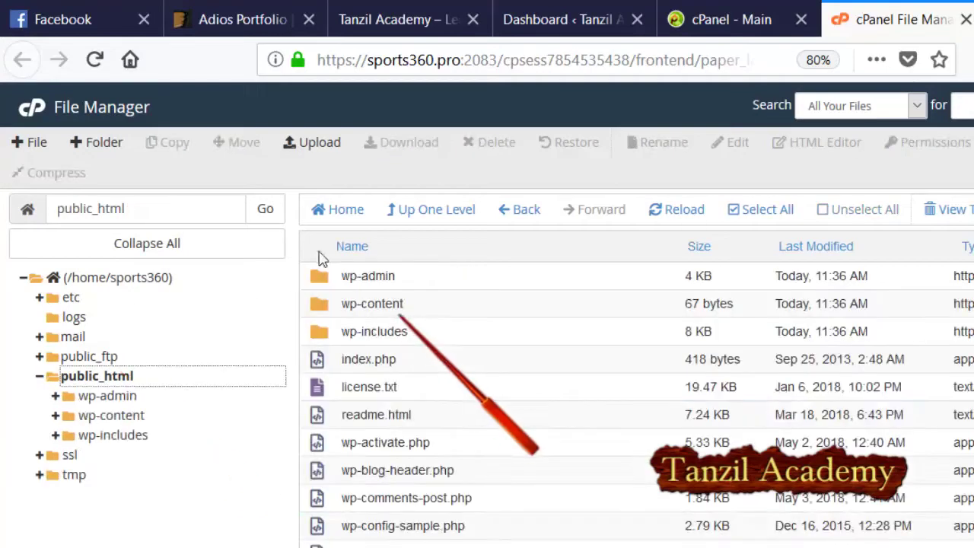
double_click(366, 302)
double_click(428, 304)
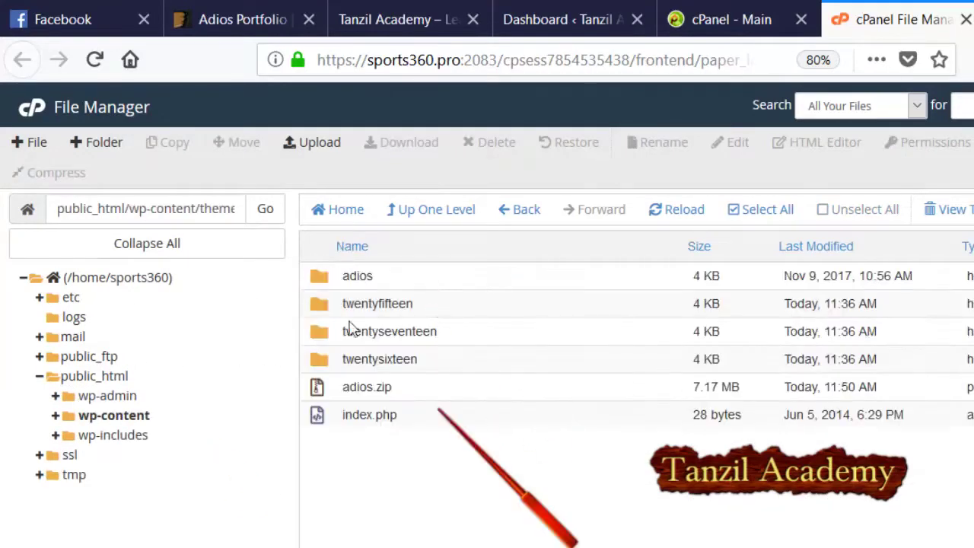
Delete adios.zip from public_html/wp-content/themes, moving it to the trash.
right_click(442, 388)
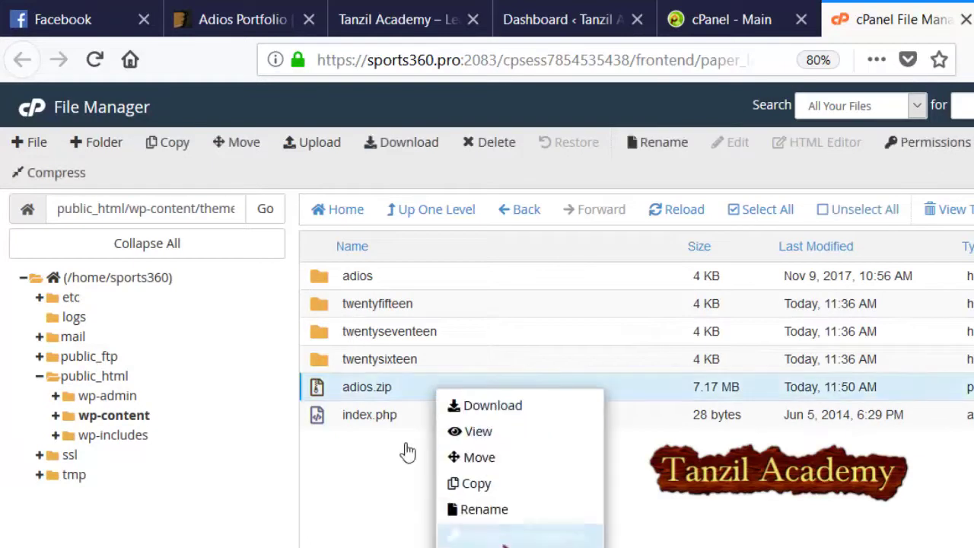
key(Delete)
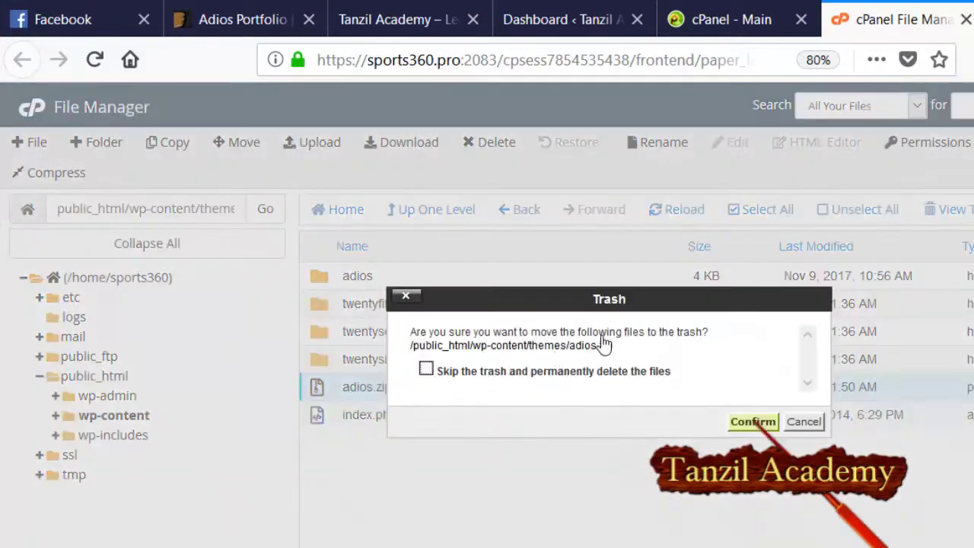
key(Return)
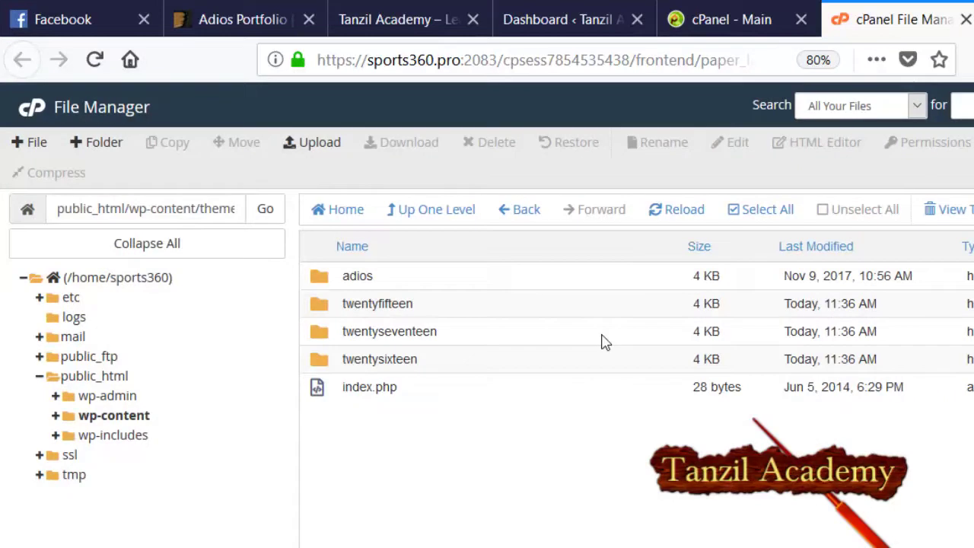
Switch to the WordPress admin, check the Adios theme's details under the installed themes and activate it.
click(567, 19)
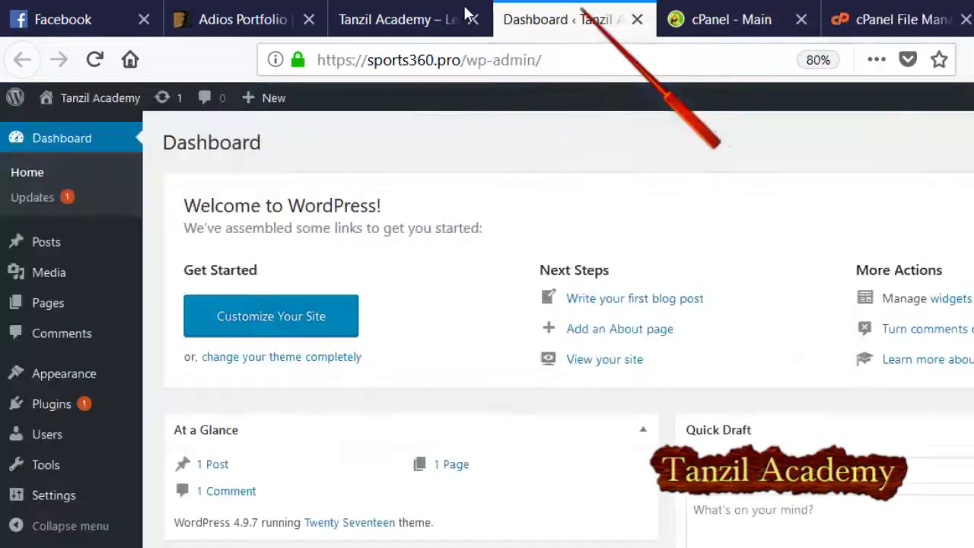
mouse_move(130, 369)
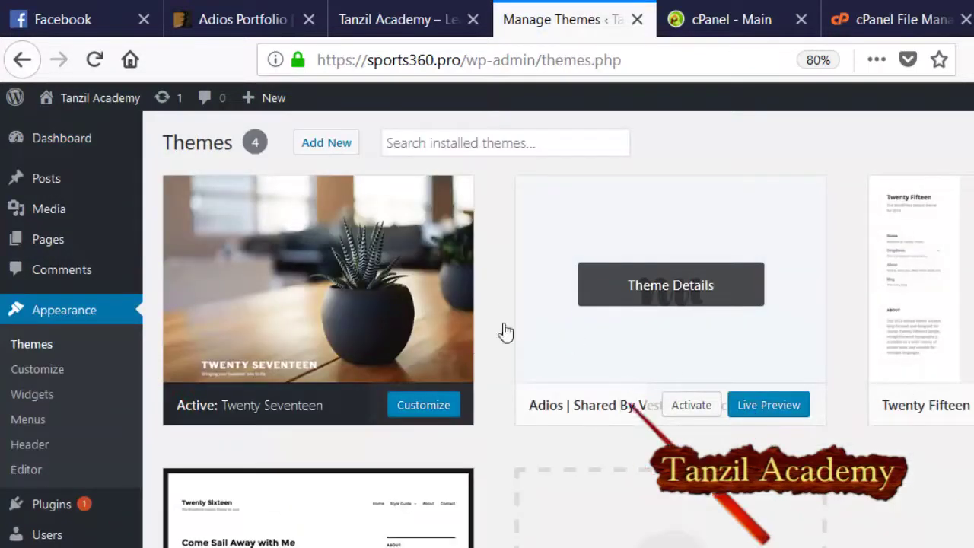
click(543, 321)
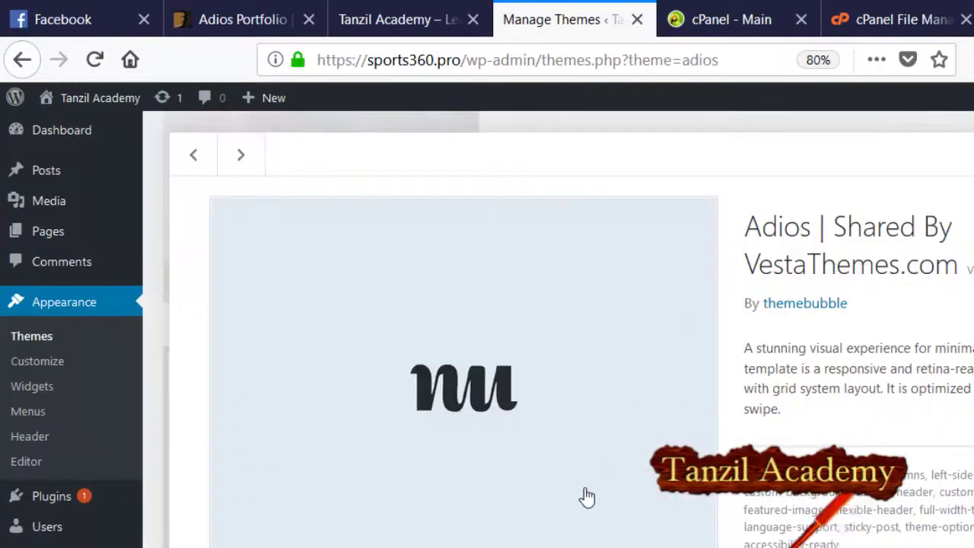
key(Escape)
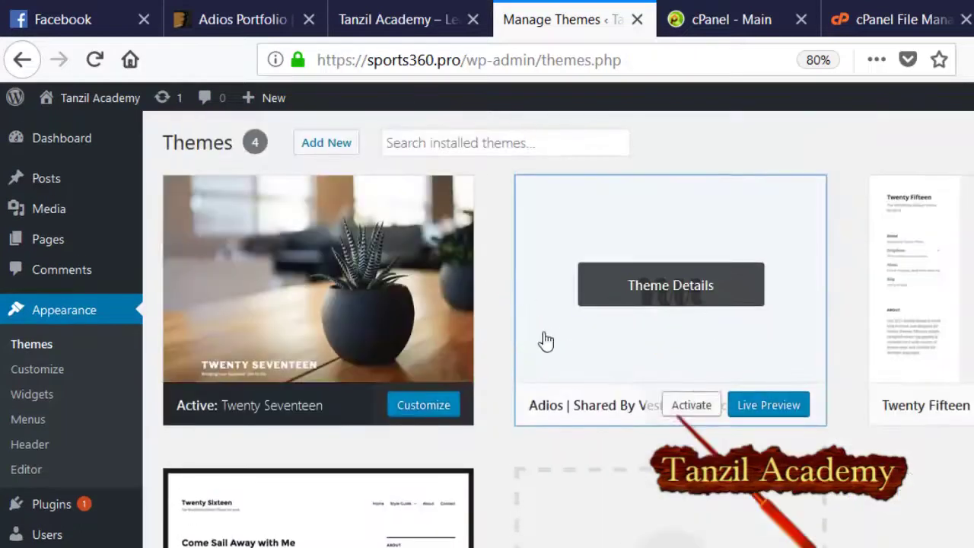
key(Return)
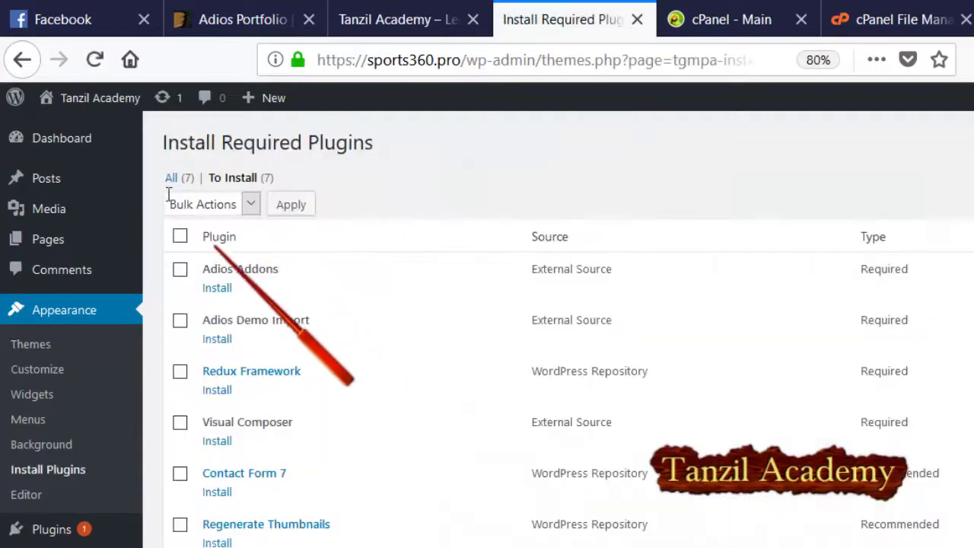
Bulk-install all seven plugins listed as required or recommended by the Adios theme.
click(180, 236)
click(190, 204)
key(Down)
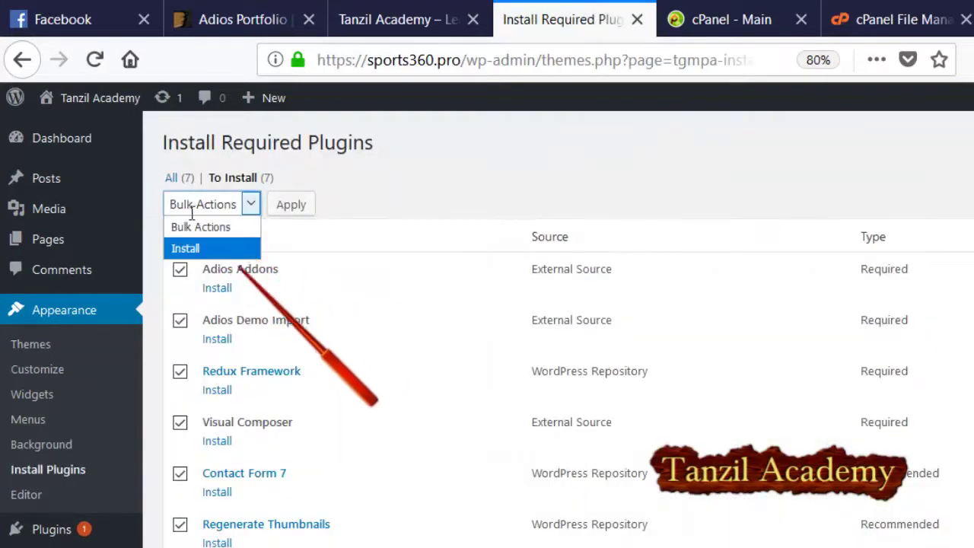
key(Return)
key(Tab)
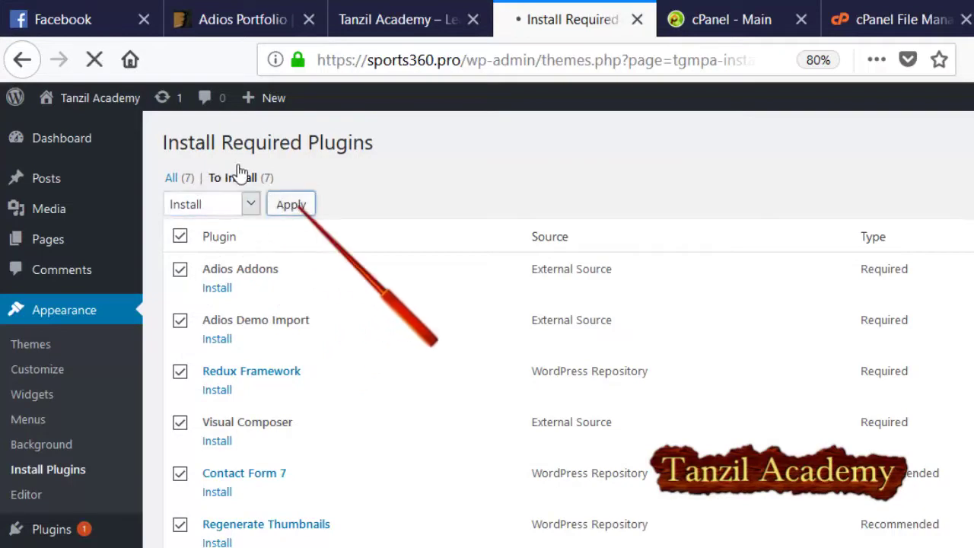
key(Return)
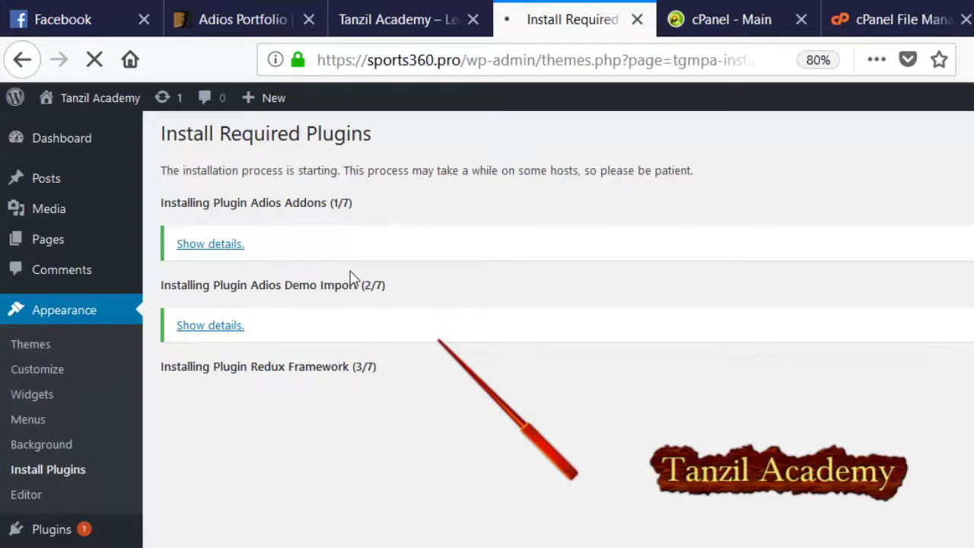
scroll(350, 277, down, 5)
scroll(351, 277, up, 5)
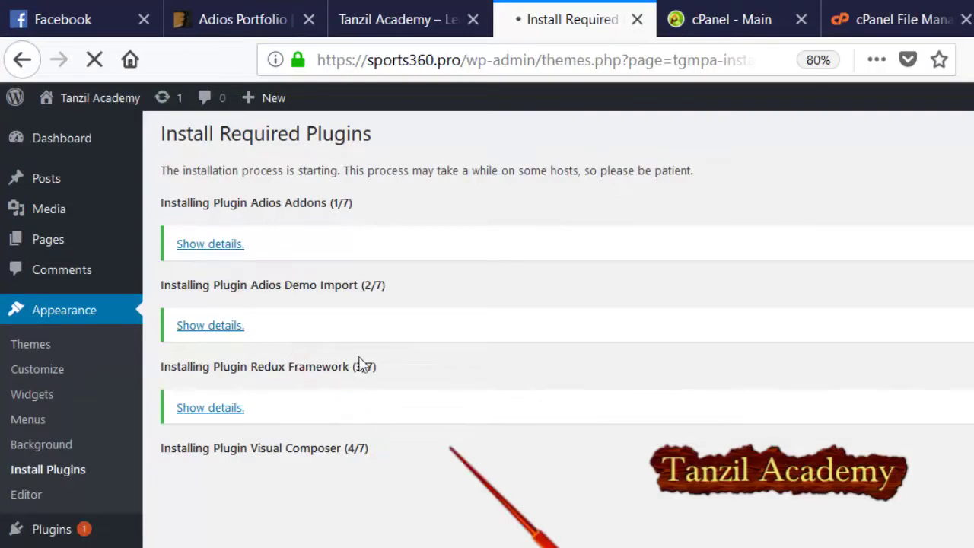
scroll(362, 366, down, 4)
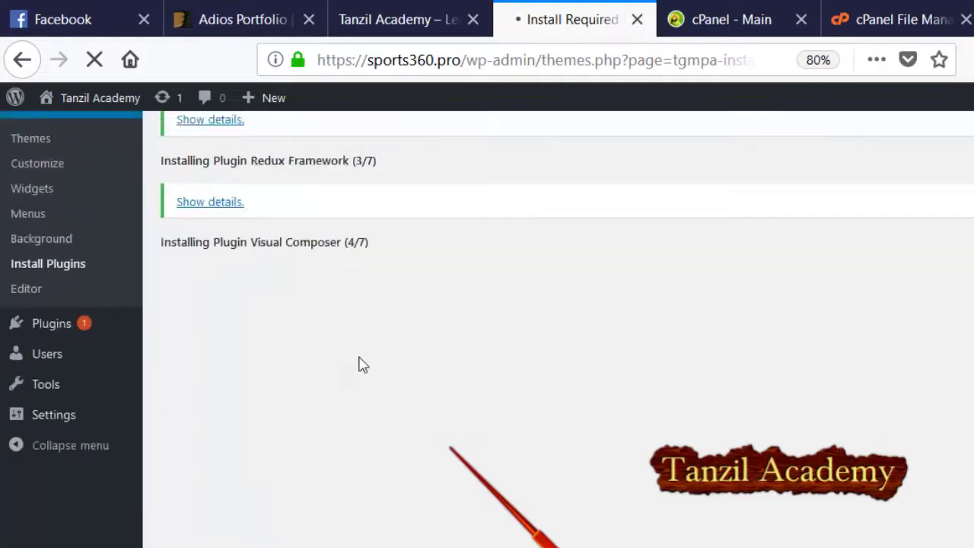
scroll(363, 365, up, 4)
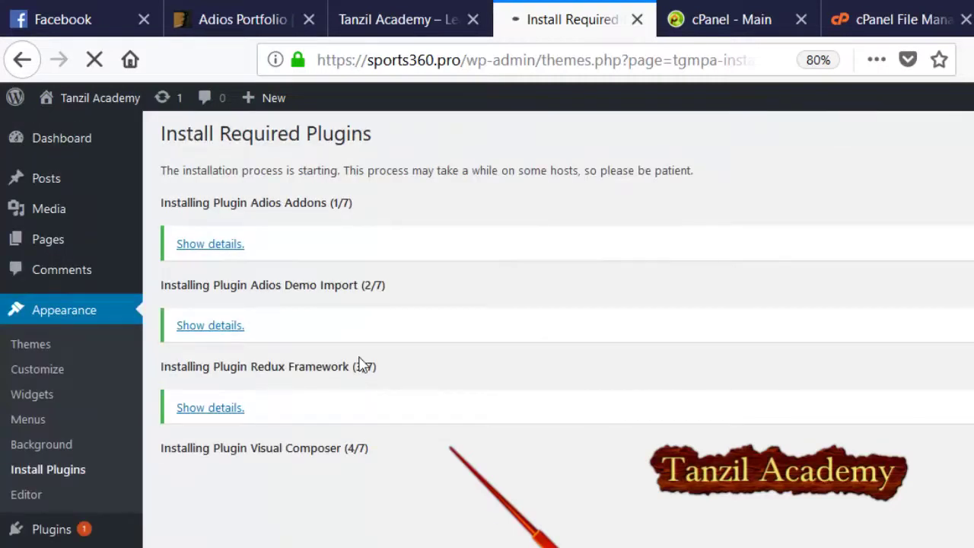
scroll(362, 366, down, 4)
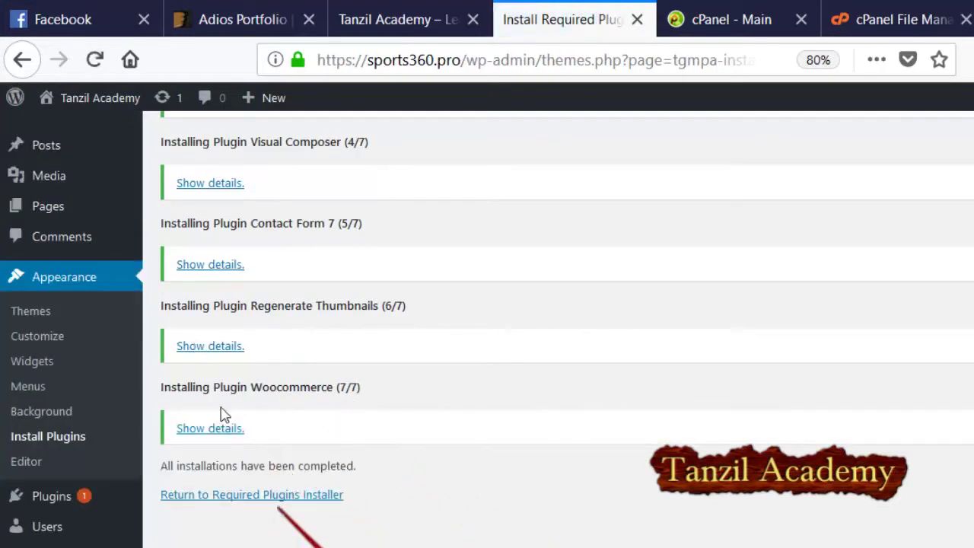
Return to the required plugins installer and bulk-activate Adios Addons, Adios Demo Import and Redux Framework.
key(Tab)
key(Return)
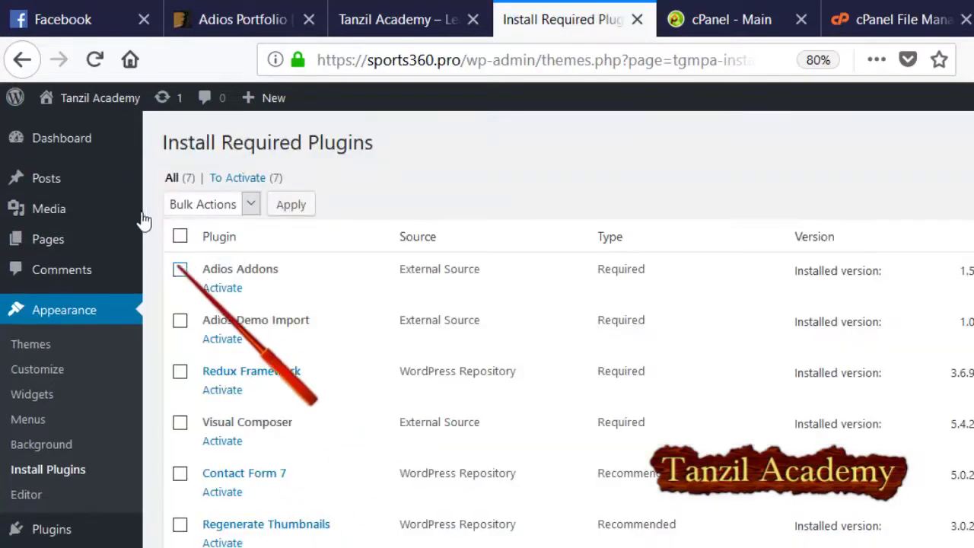
key(Tab)
key(Tab)
key(space)
key(Tab)
key(Tab)
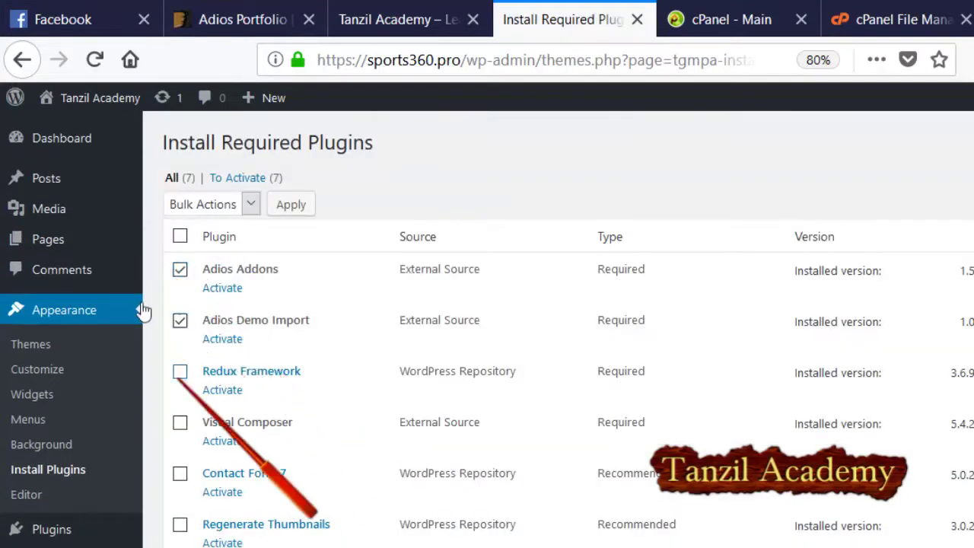
click(191, 203)
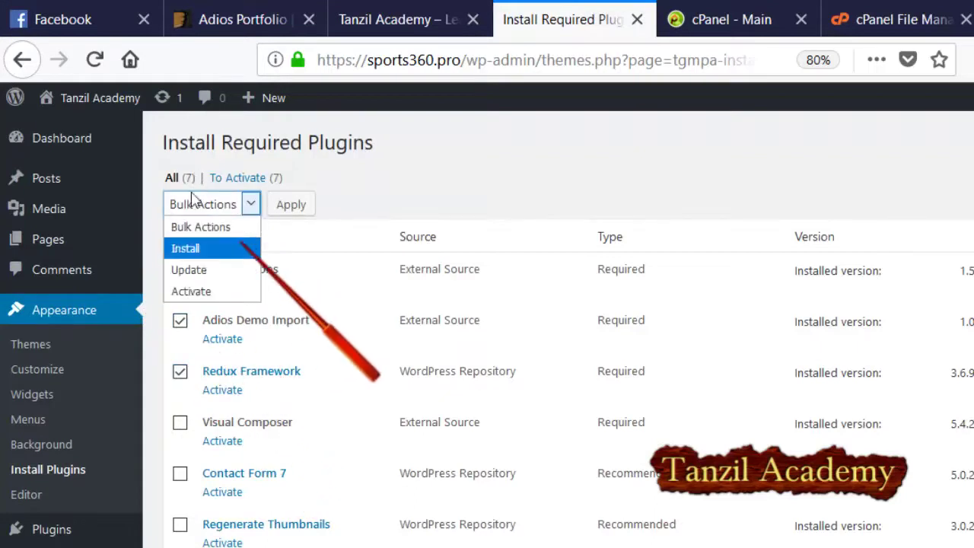
key(Down)
key(Down)
key(Down)
key(Return)
key(Tab)
key(Return)
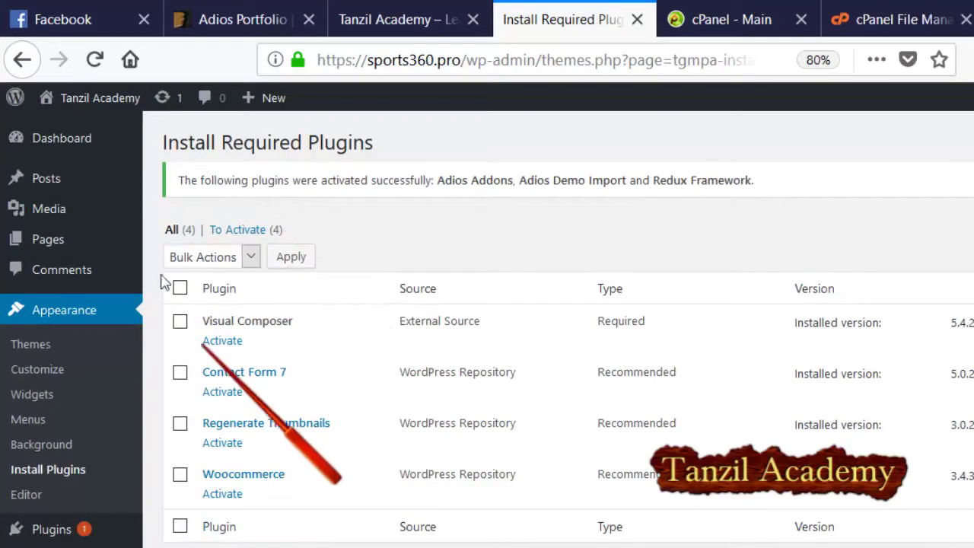
Try to bulk-activate Visual Composer, Contact Form 7, Regenerate Thumbnails and Woocommerce.
key(space)
key(Tab)
key(Tab)
key(space)
key(Tab)
key(Tab)
key(space)
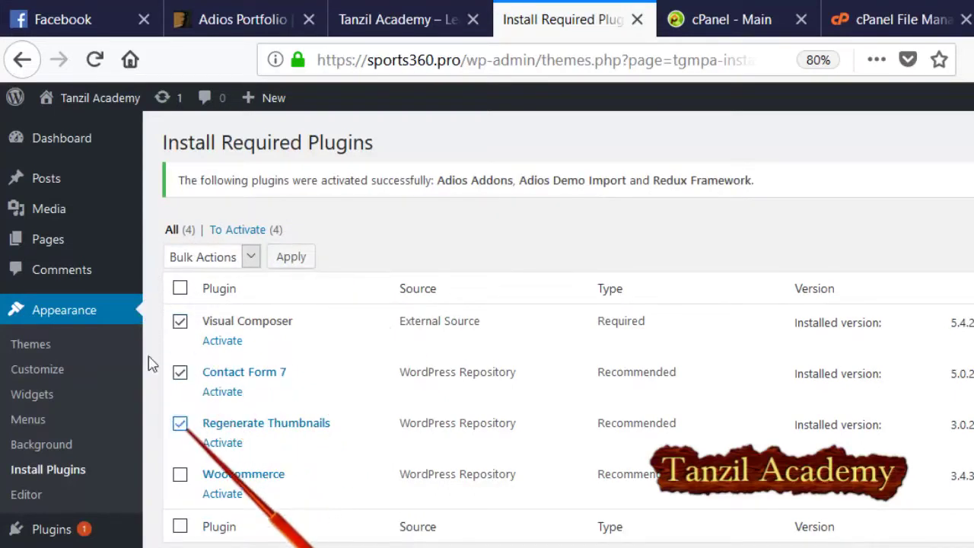
key(Tab)
key(Tab)
key(space)
click(187, 253)
key(Down)
key(Down)
key(Down)
key(Tab)
key(Return)
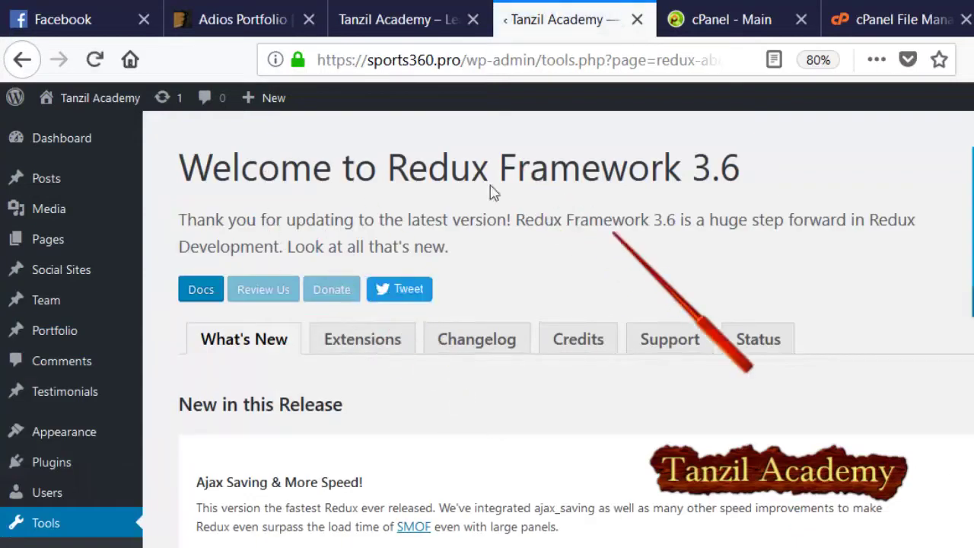
Go back from the Redux welcome page to the plugins awaiting activation and bulk-activate Visual Composer, Contact Form 7, Regenerate Thumbnails and Woocommerce.
scroll(478, 135, down, 7)
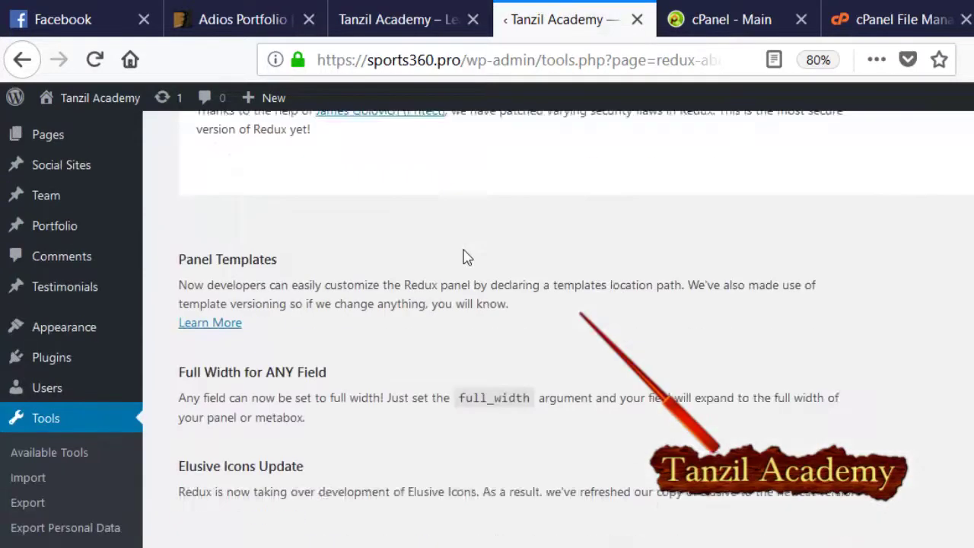
scroll(48, 414, up, 7)
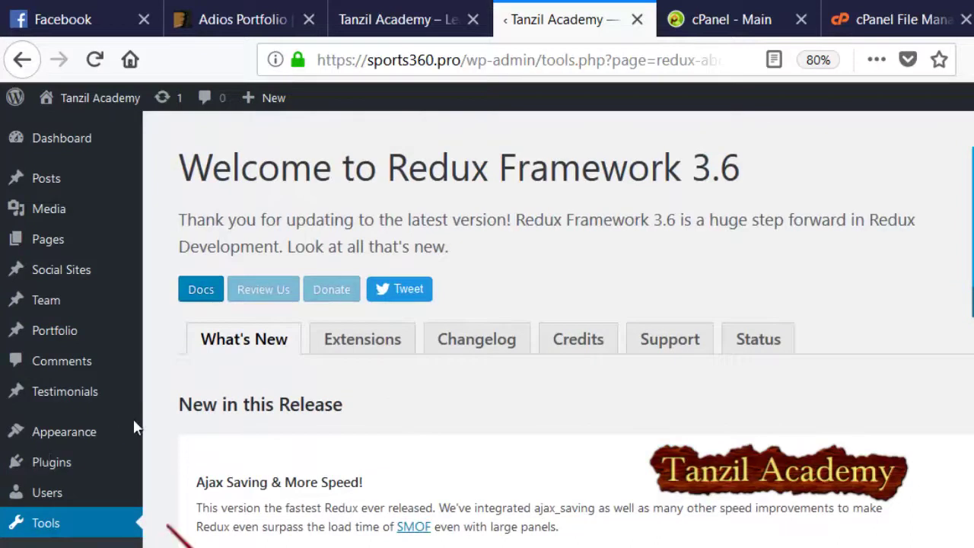
scroll(137, 419, down, 3)
scroll(137, 415, up, 3)
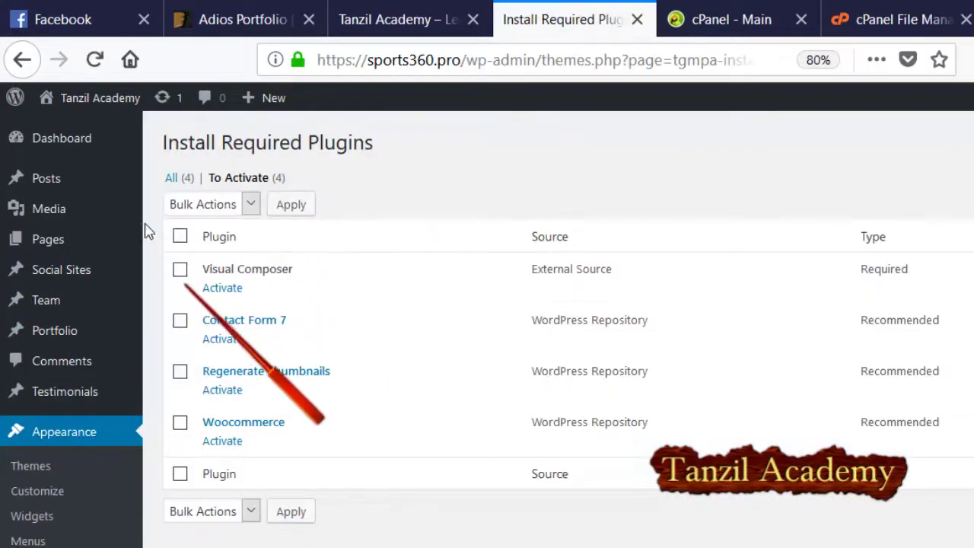
click(179, 269)
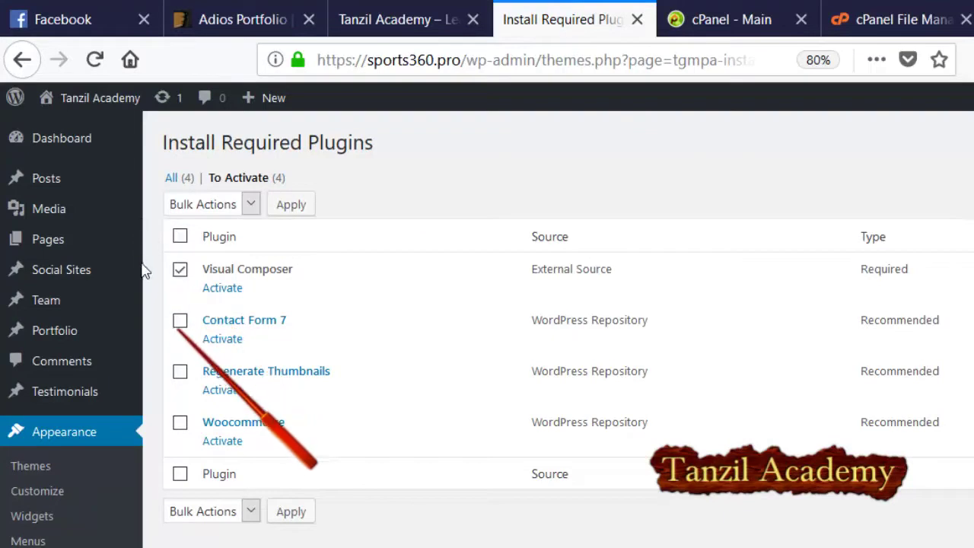
click(180, 371)
click(179, 320)
click(179, 422)
click(201, 206)
click(255, 269)
click(289, 207)
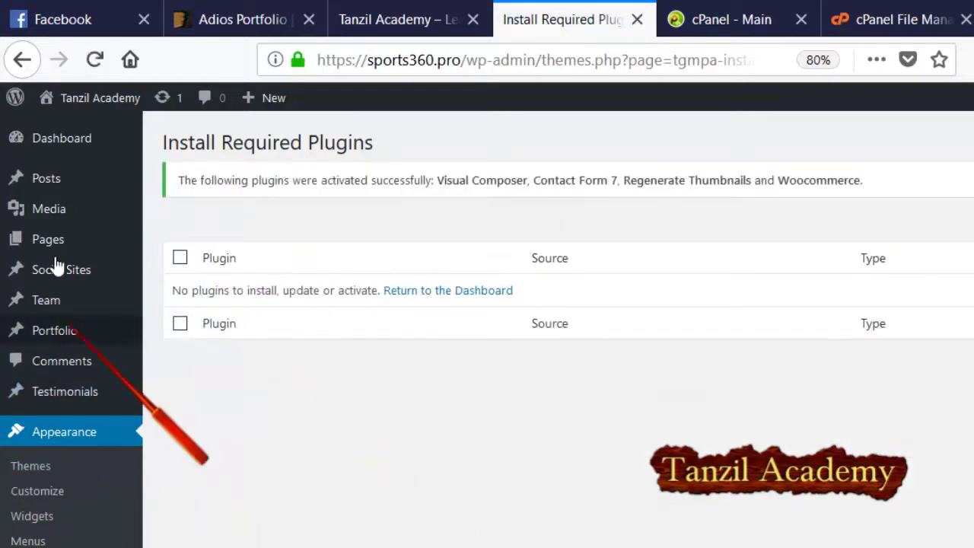
Open the installed plugins page and review which plugins are active.
scroll(76, 311, down, 3)
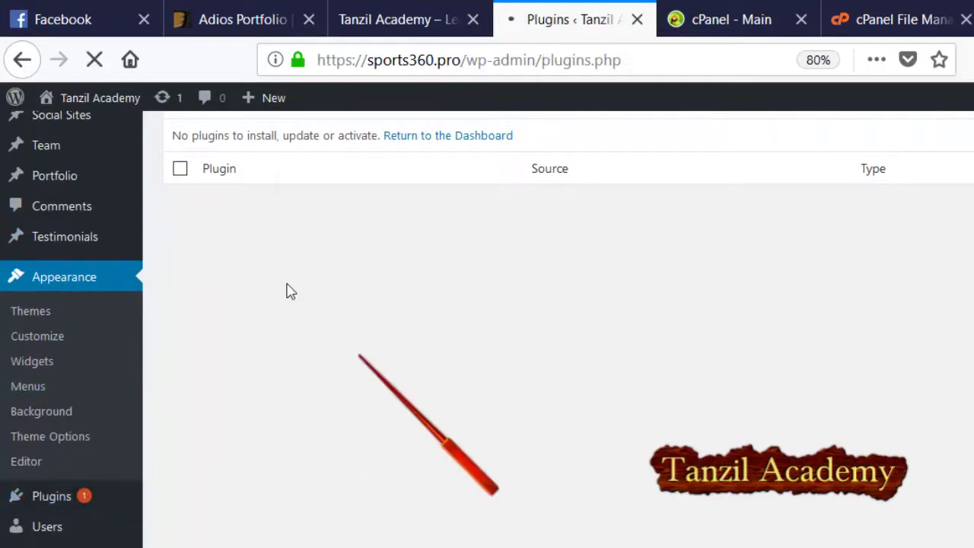
scroll(297, 297, down, 4)
scroll(303, 303, up, 4)
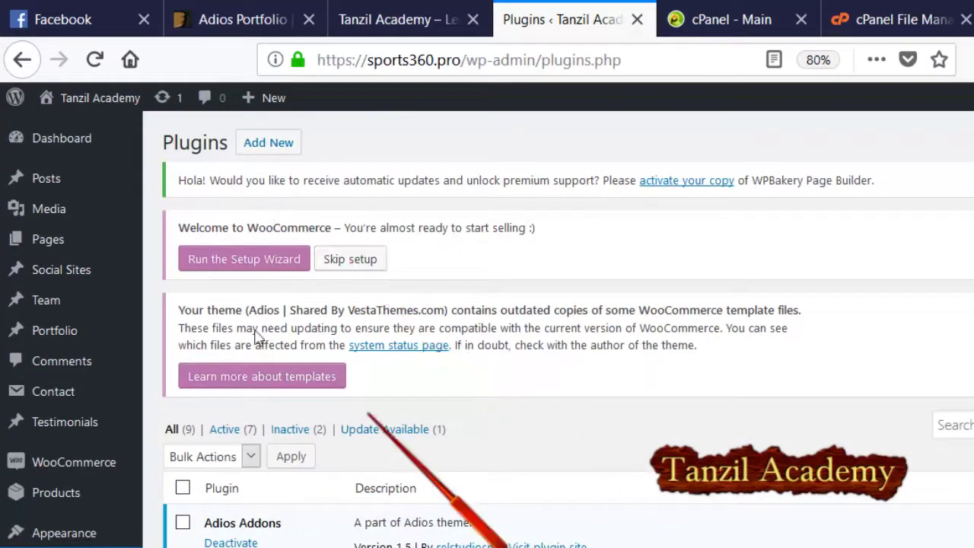
scroll(460, 349, down, 10)
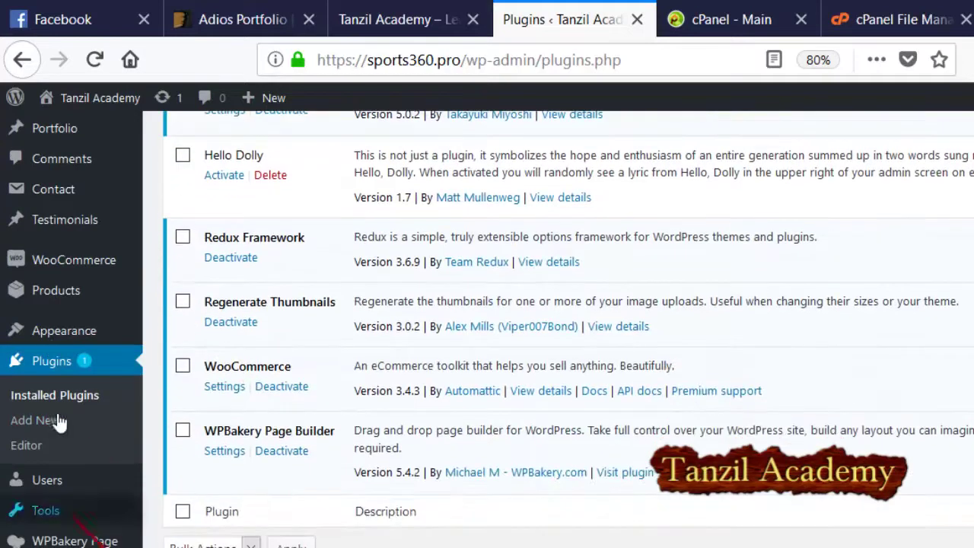
Open the WordPress importer and upload content.xml from the Demo Content folder of Adios_TFv2.1.
mouse_move(45, 510)
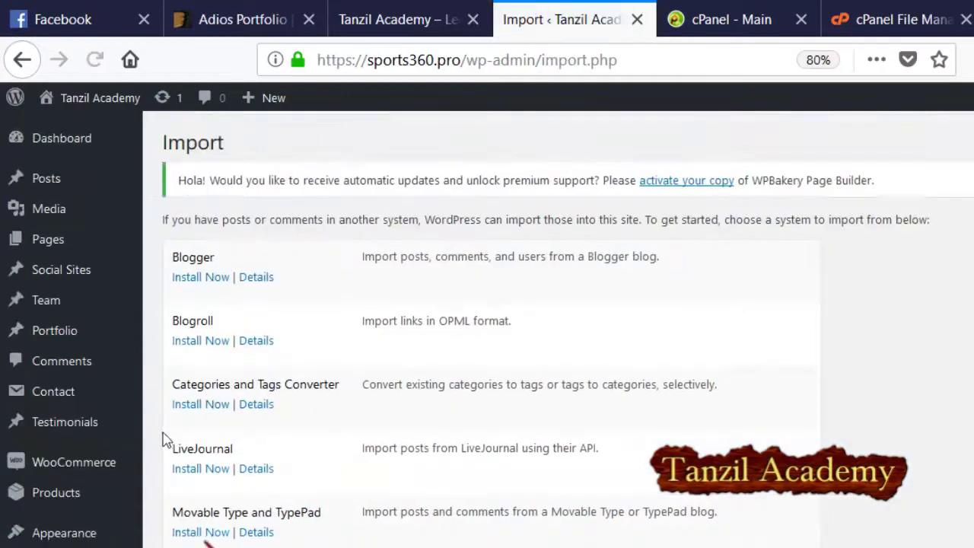
scroll(164, 441, down, 5)
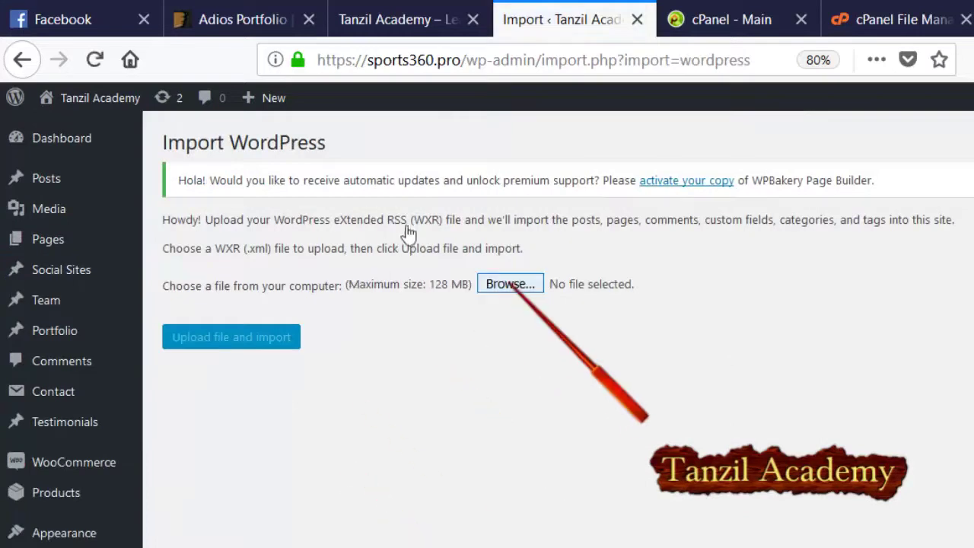
key(Return)
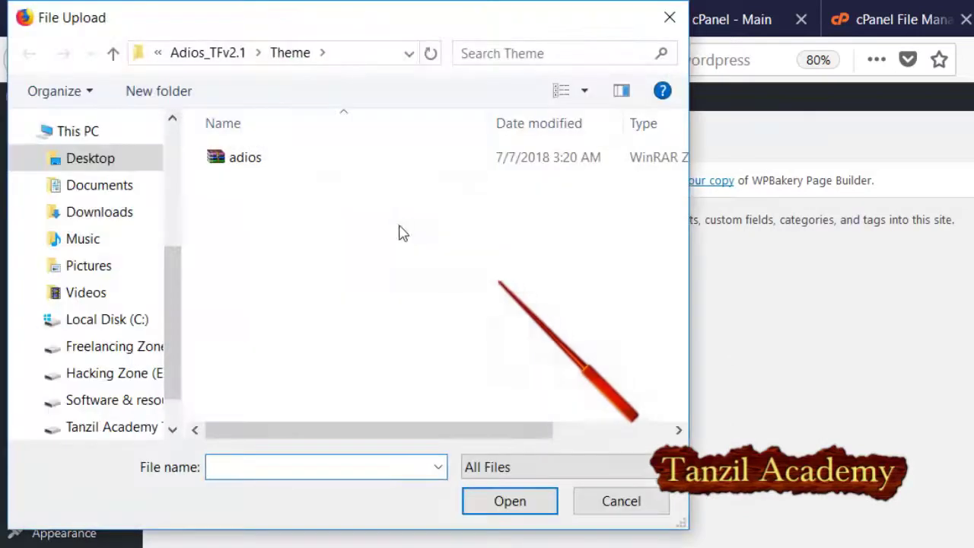
click(163, 52)
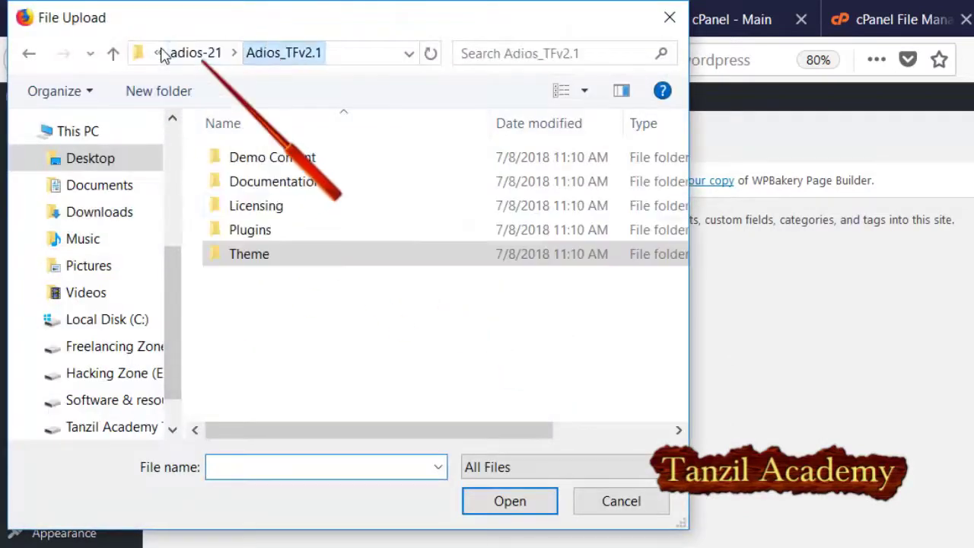
double_click(257, 149)
key(Down)
key(Return)
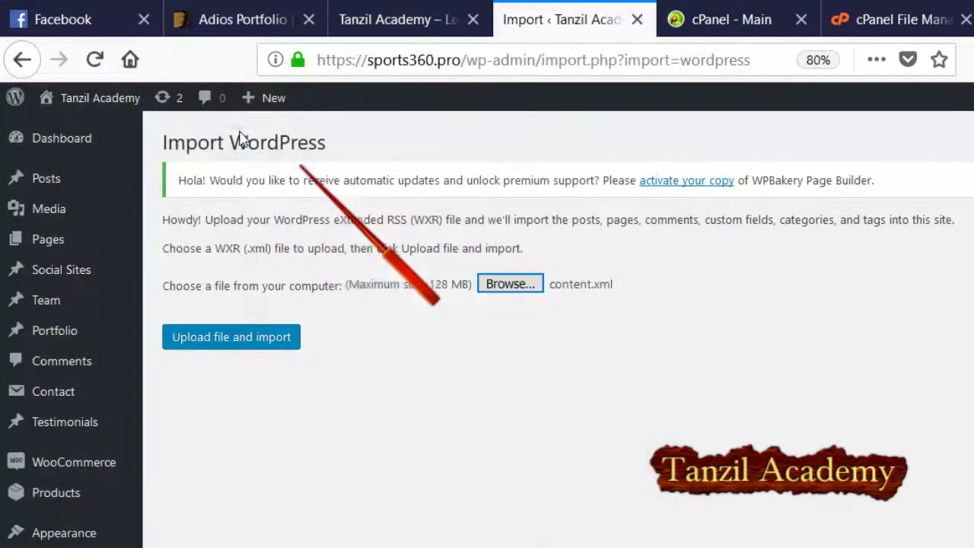
click(228, 337)
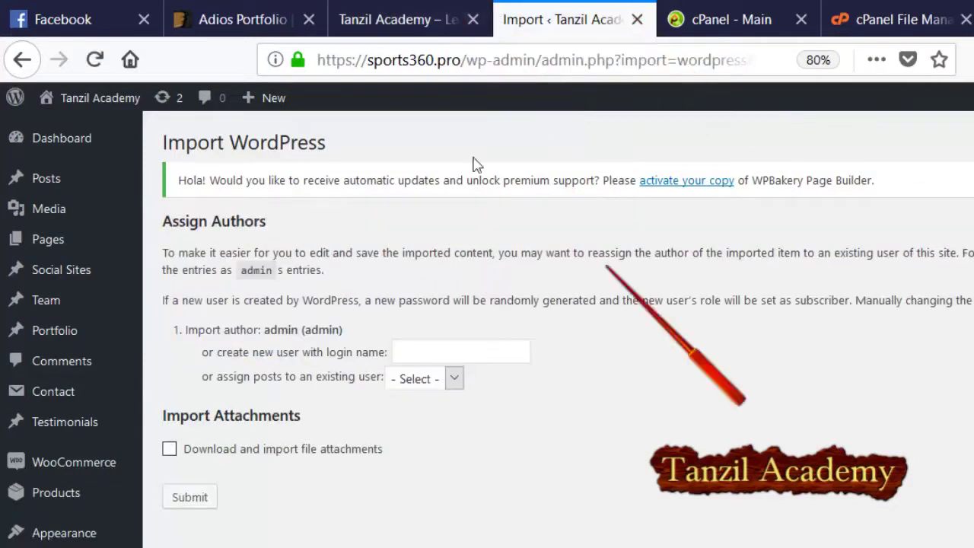
Run the WordPress import with downloading and importing of file attachments enabled.
click(169, 449)
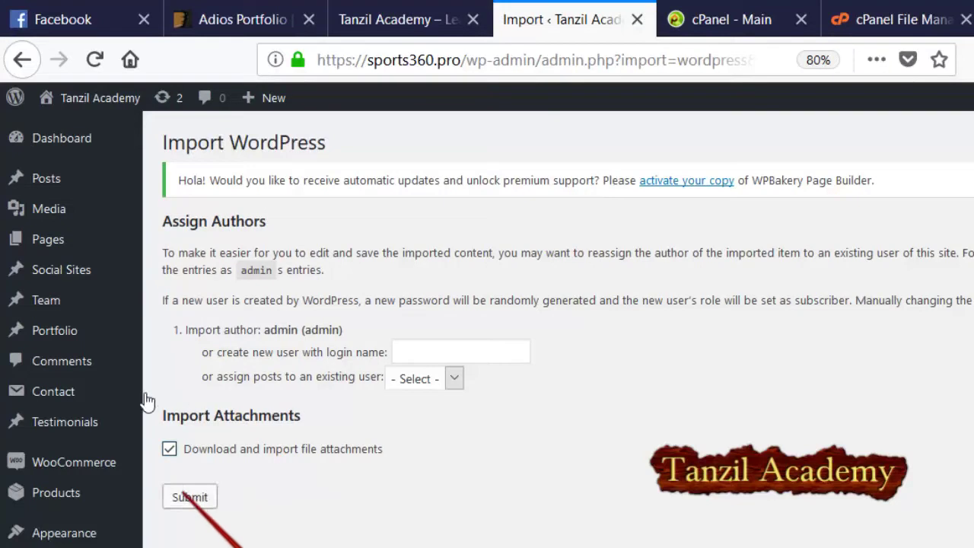
key(Tab)
key(Return)
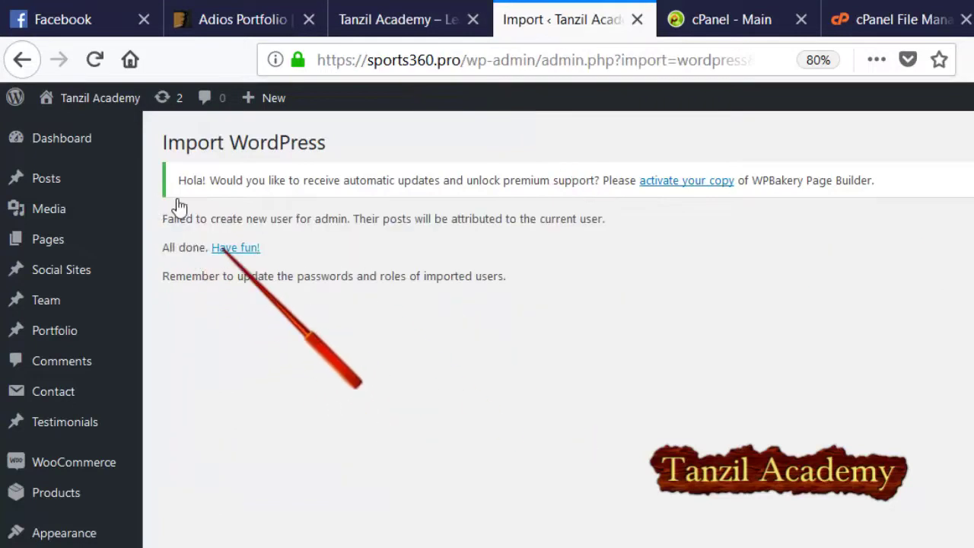
In the Reading settings, make the homepage display a static page and choose Home 9 as the homepage.
scroll(79, 355, down, 4)
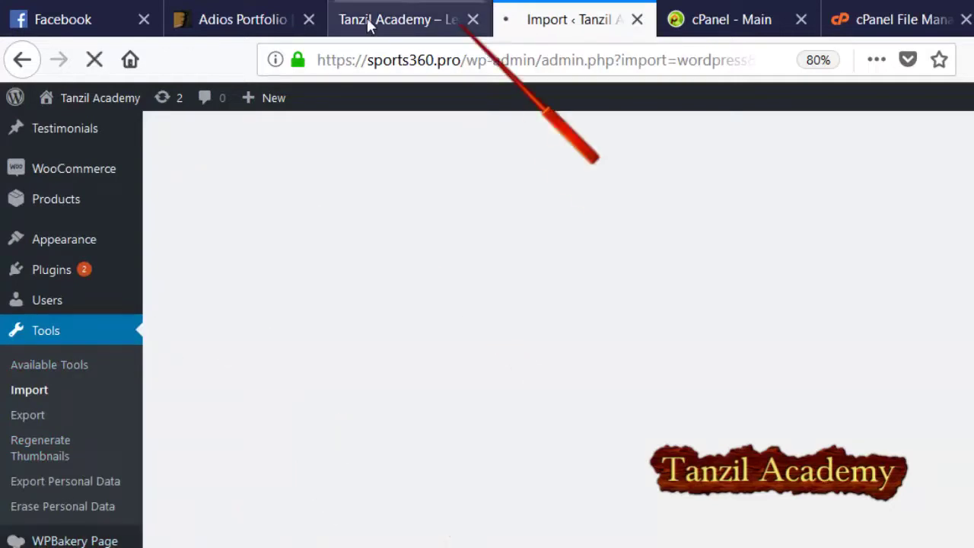
click(365, 271)
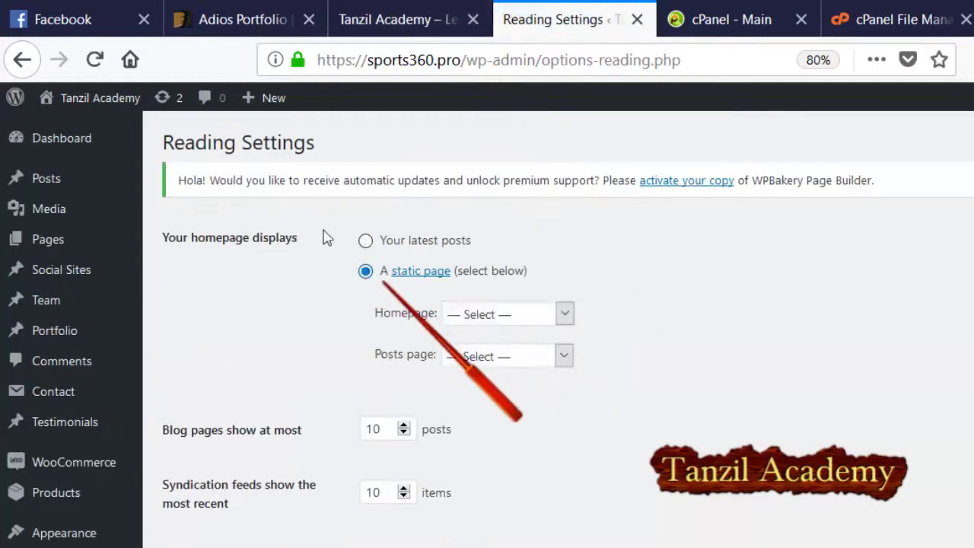
click(502, 314)
key(Down)
key(Down)
key(Down)
key(Down)
key(Down)
key(Down)
key(Down)
key(Down)
key(Down)
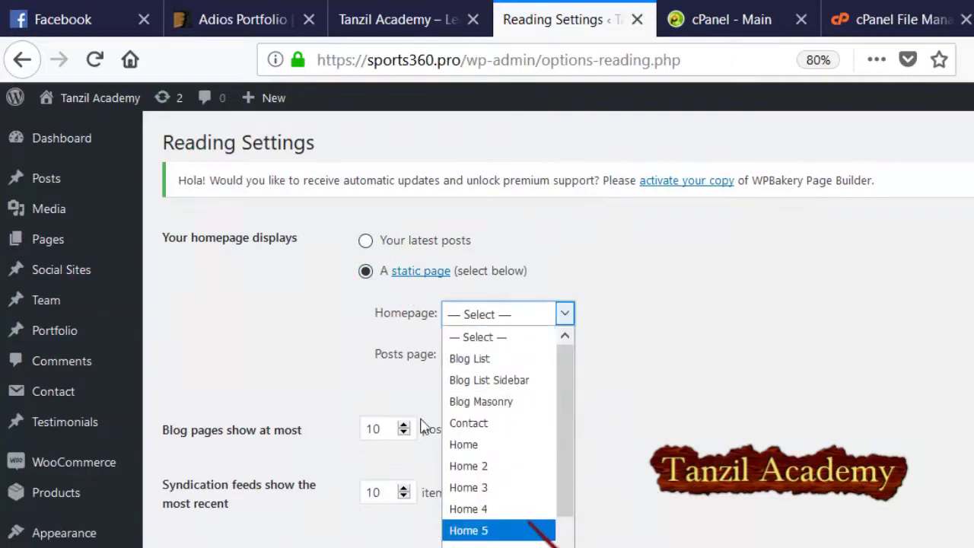
key(Down)
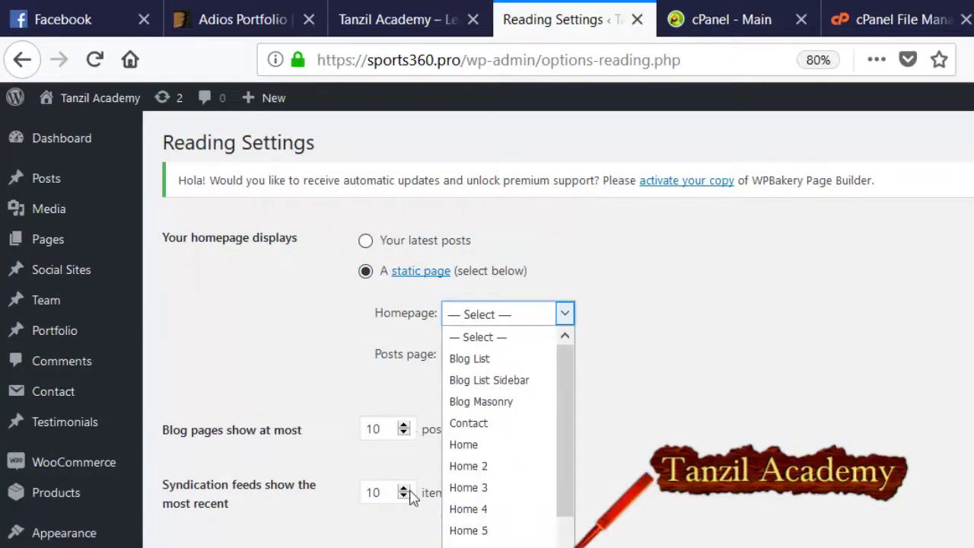
key(Return)
Review the homepage demos on the theme's ThemeForest page and return to the sports360.pro front page.
click(339, 19)
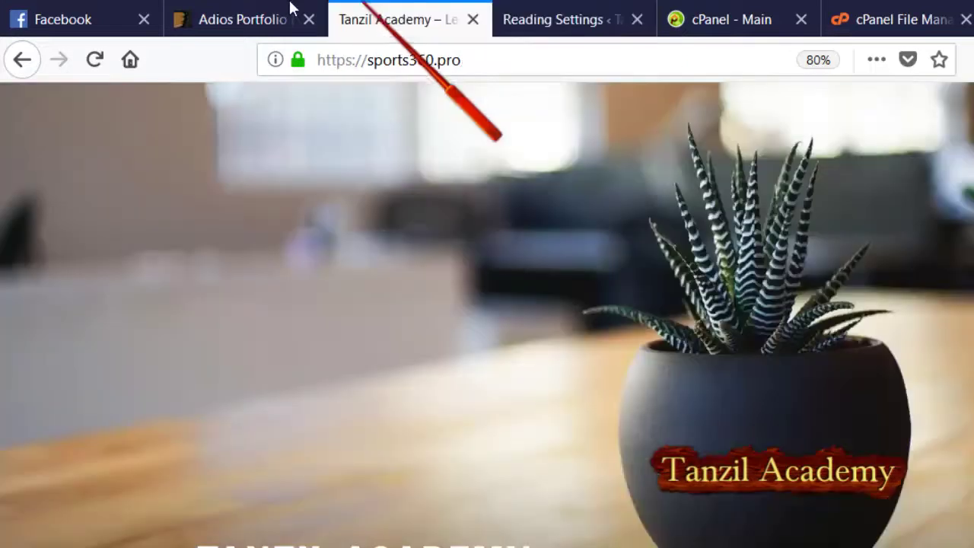
click(195, 10)
scroll(387, 266, down, 1)
scroll(386, 268, up, 3)
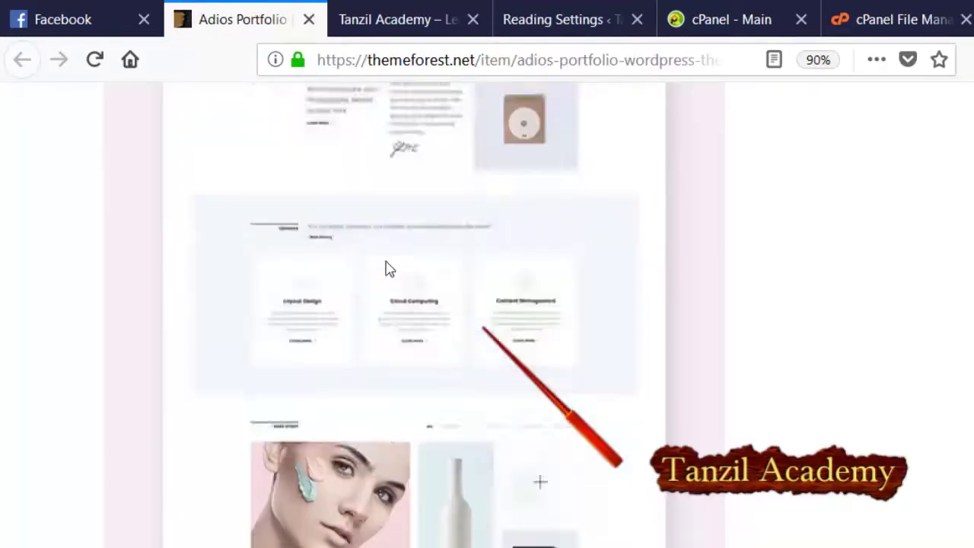
scroll(386, 268, up, 15)
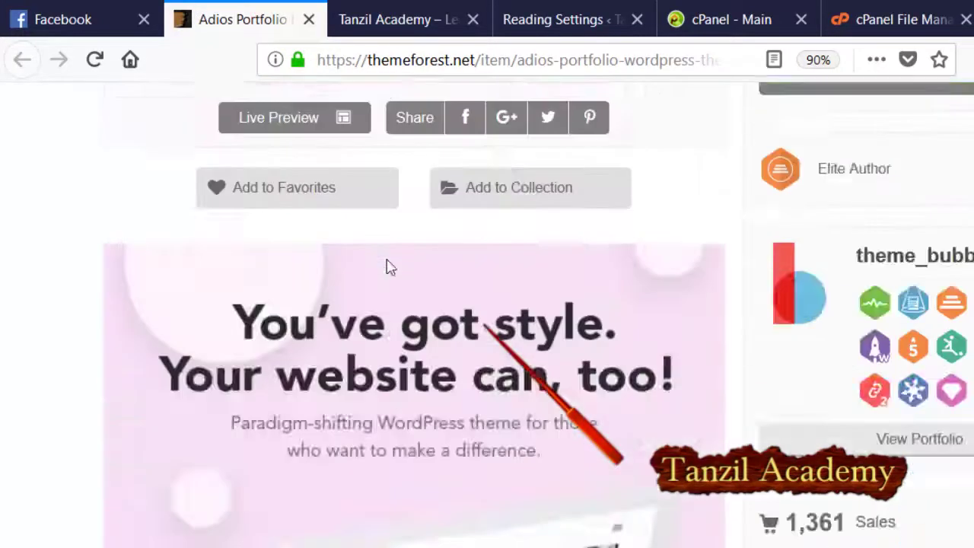
scroll(388, 266, up, 10)
scroll(387, 266, down, 8)
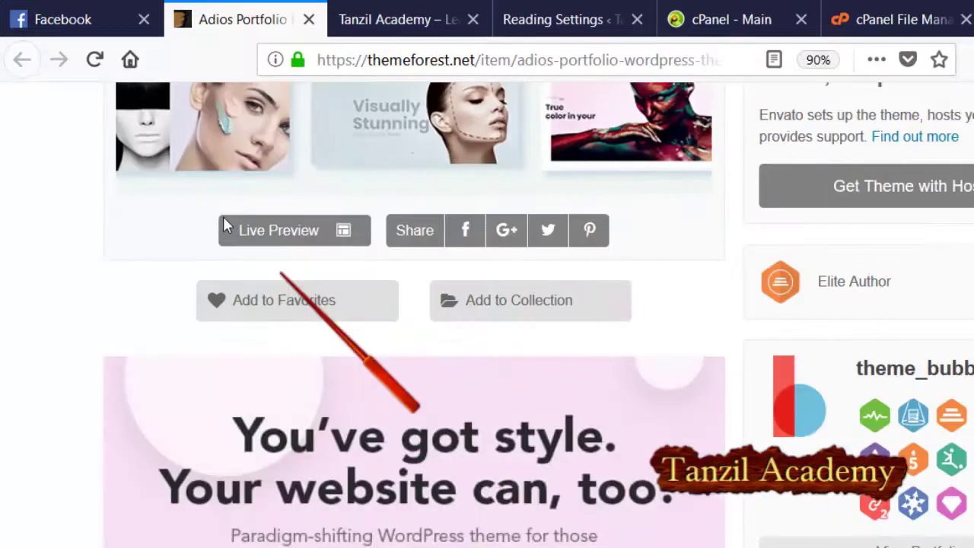
scroll(280, 263, down, 8)
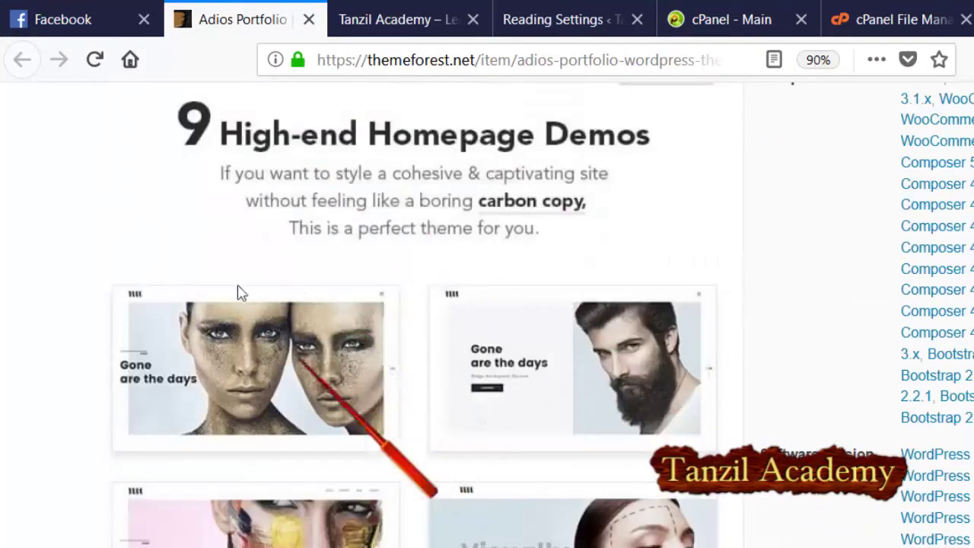
scroll(251, 293, down, 15)
click(358, 19)
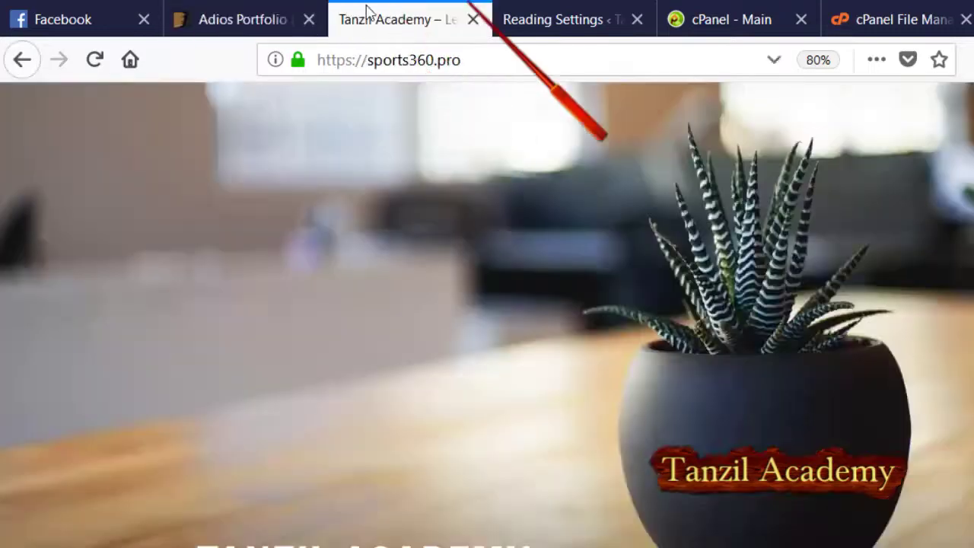
Set the posts page to Blog Masonry in the Reading settings and save the changes.
click(548, 19)
click(502, 356)
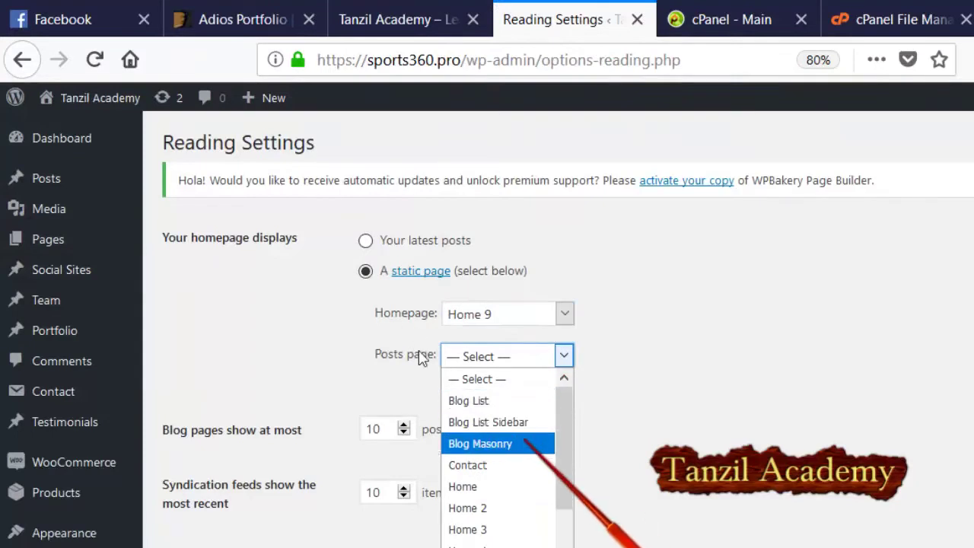
scroll(524, 445, down, 3)
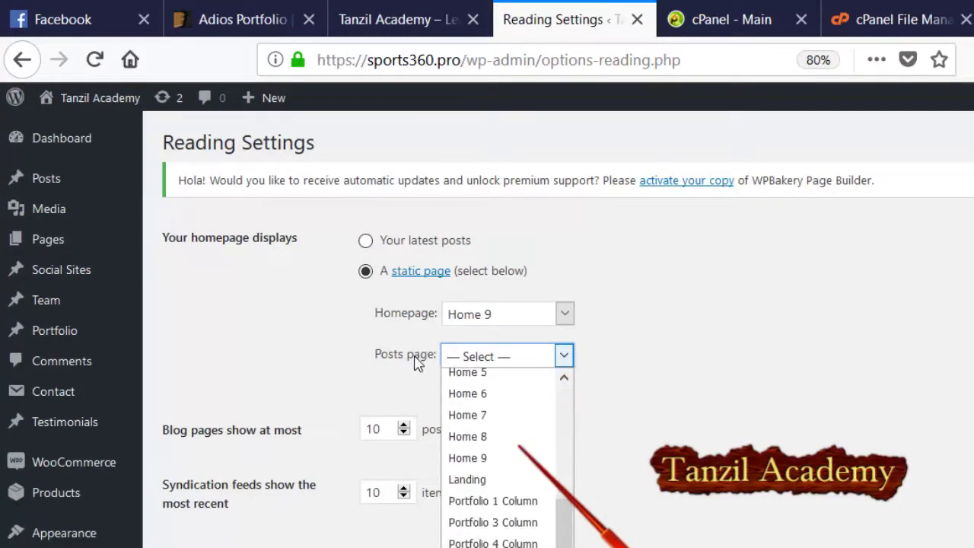
scroll(502, 456, up, 3)
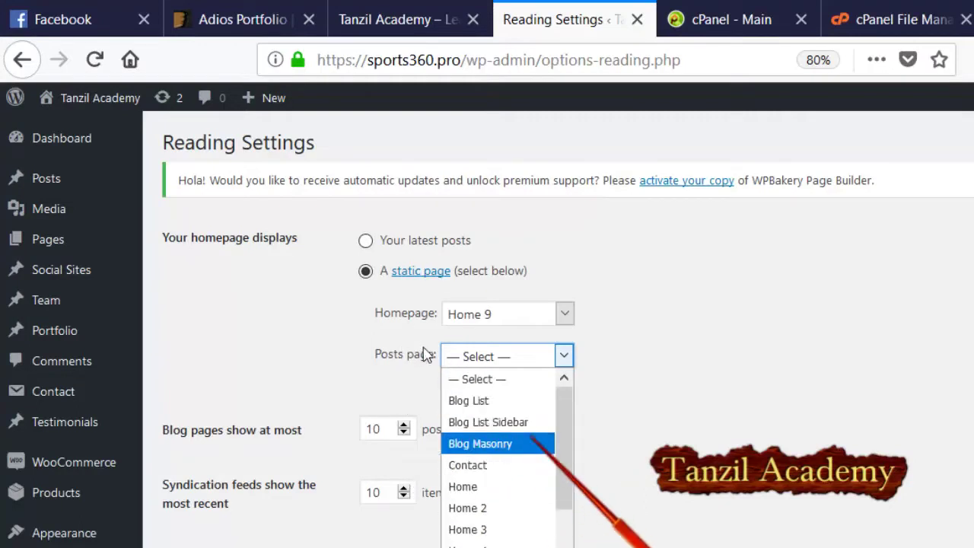
click(533, 444)
scroll(402, 305, down, 4)
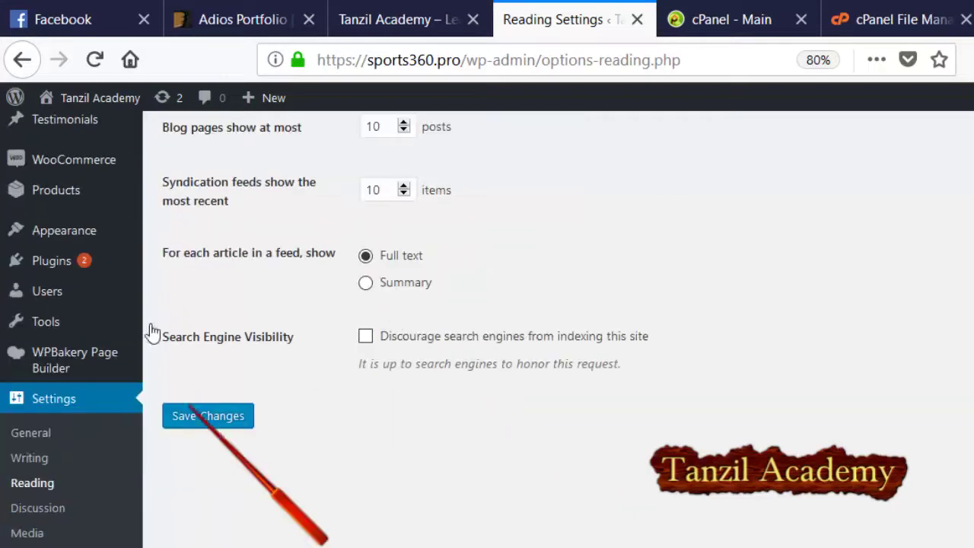
click(200, 416)
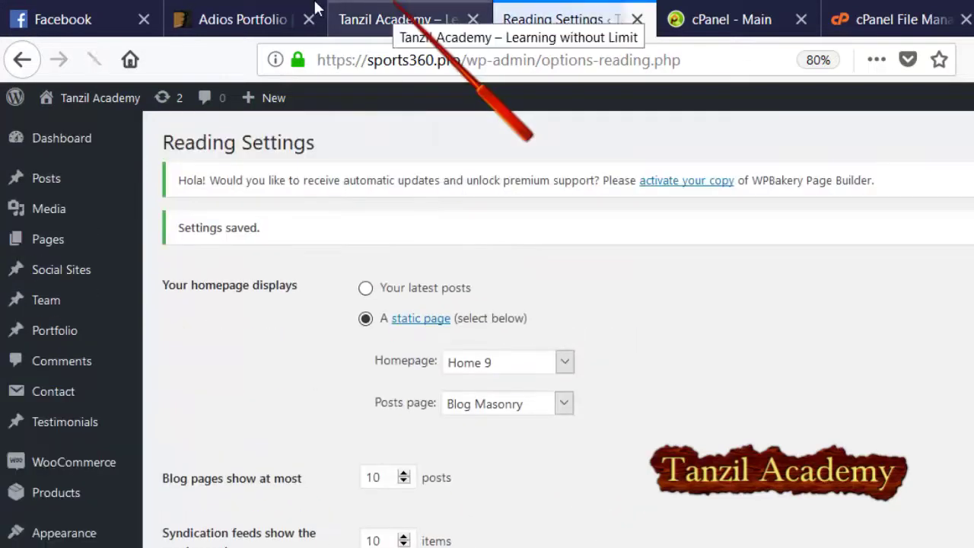
Reload the sports360.pro front page and close both cPanel pages.
click(318, 10)
click(94, 59)
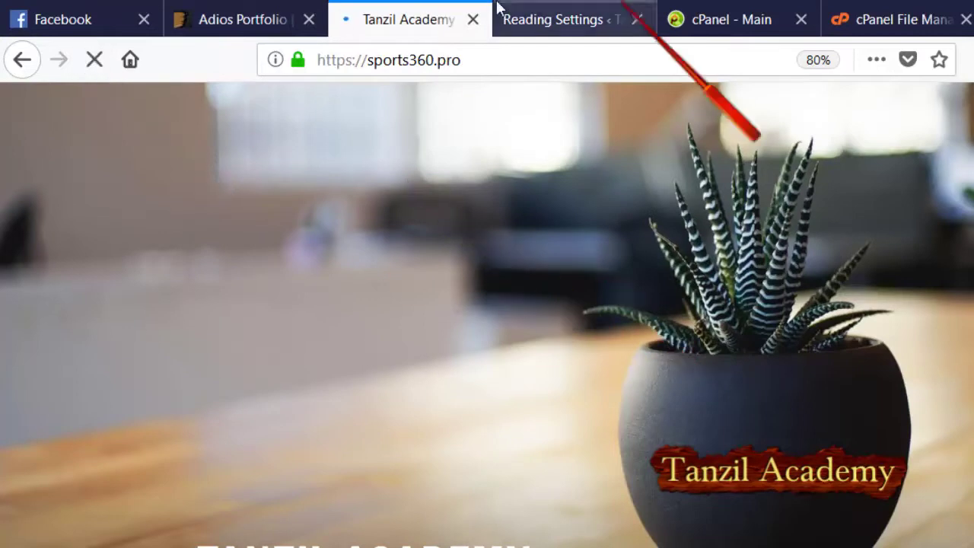
click(722, 13)
click(802, 19)
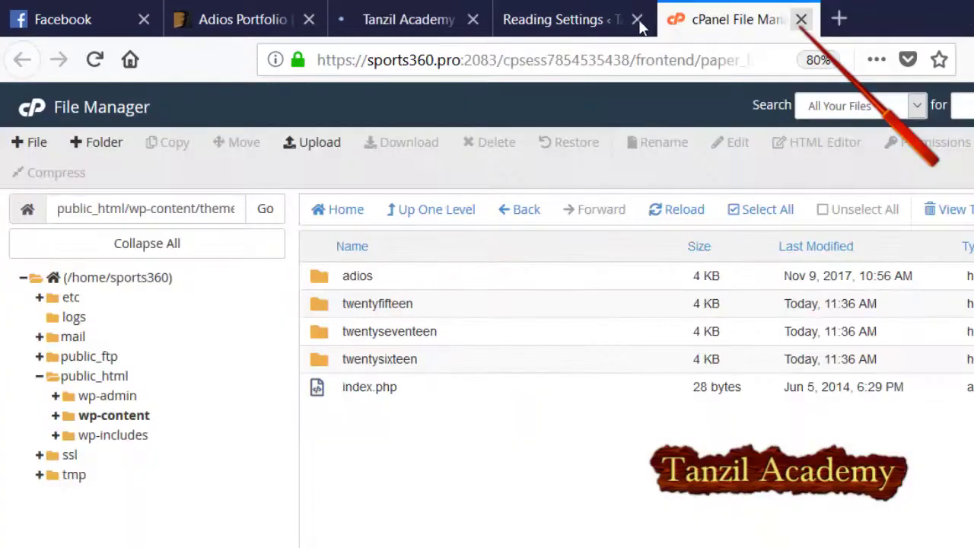
click(801, 19)
click(424, 13)
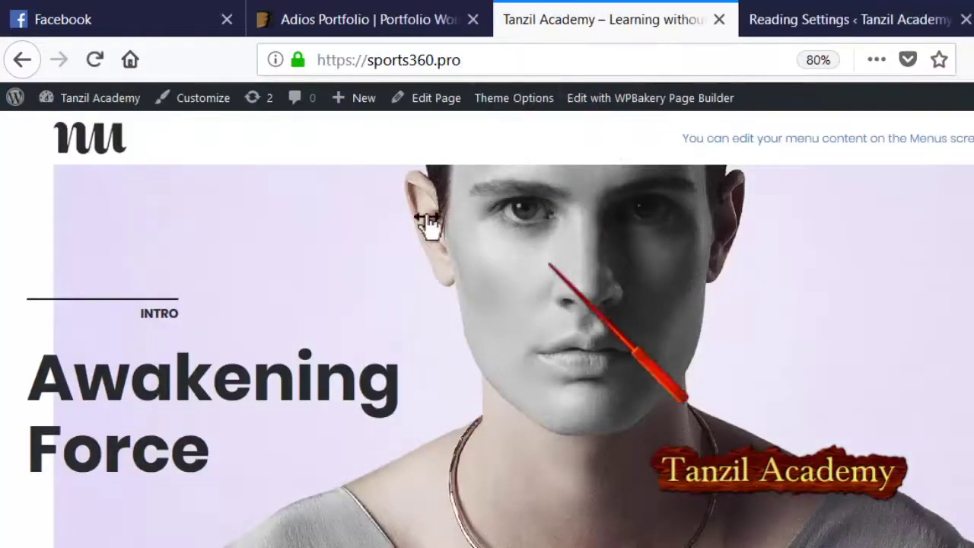
Examine the new sports360.pro homepage from the intro banner down to the footer.
scroll(234, 349, down, 5)
scroll(234, 349, up, 5)
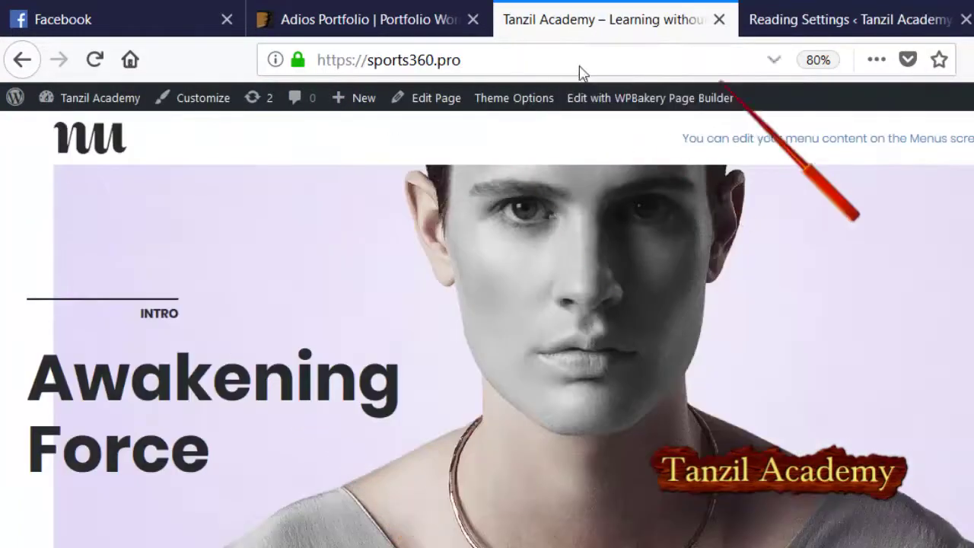
scroll(86, 182, down, 6)
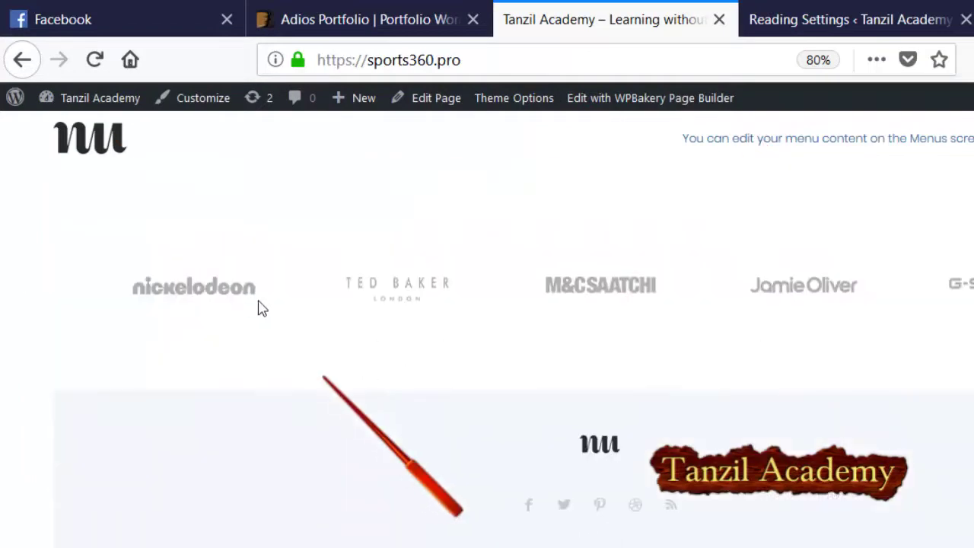
scroll(441, 251, up, 6)
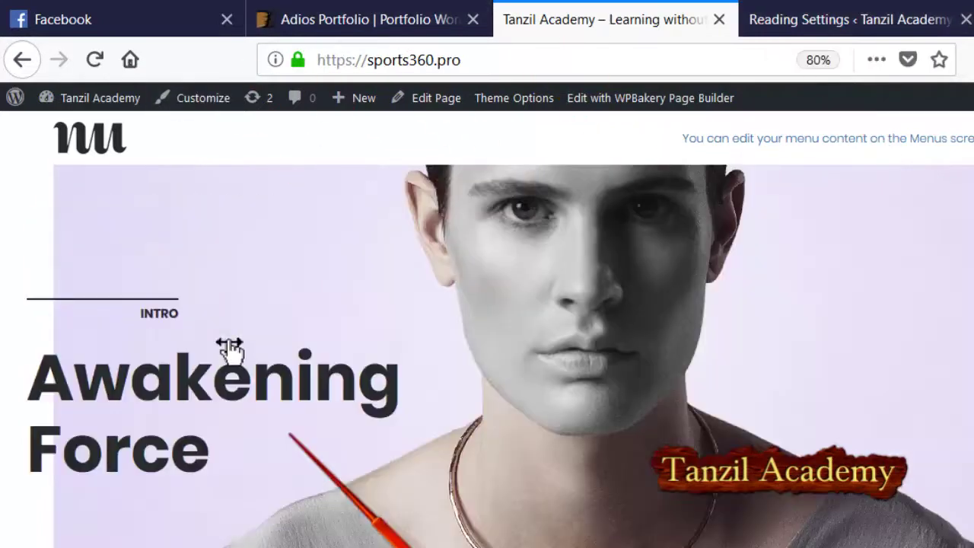
scroll(402, 341, down, 2)
scroll(403, 342, up, 2)
Check the homepage layout at 70% and 30% browser zoom, then restore the zoom to 70%.
key(ctrl+minus)
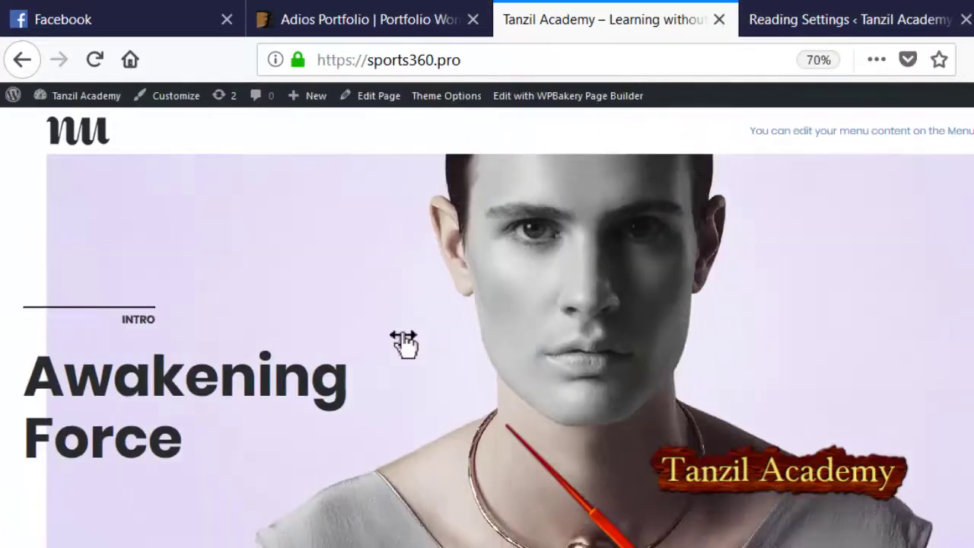
scroll(403, 342, down, 5)
scroll(403, 341, up, 5)
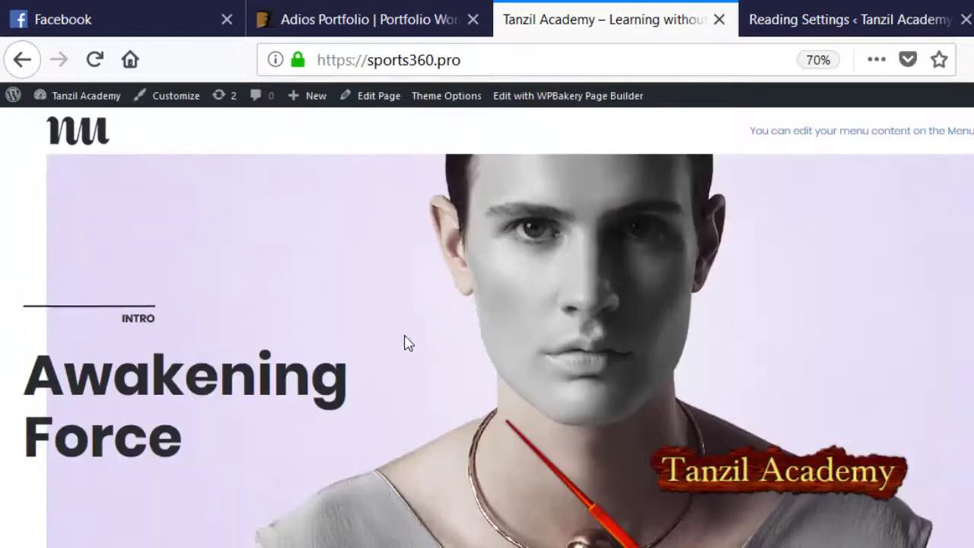
key(ctrl+minus)
key(ctrl+minus)
key(ctrl+minus)
key(ctrl+minus)
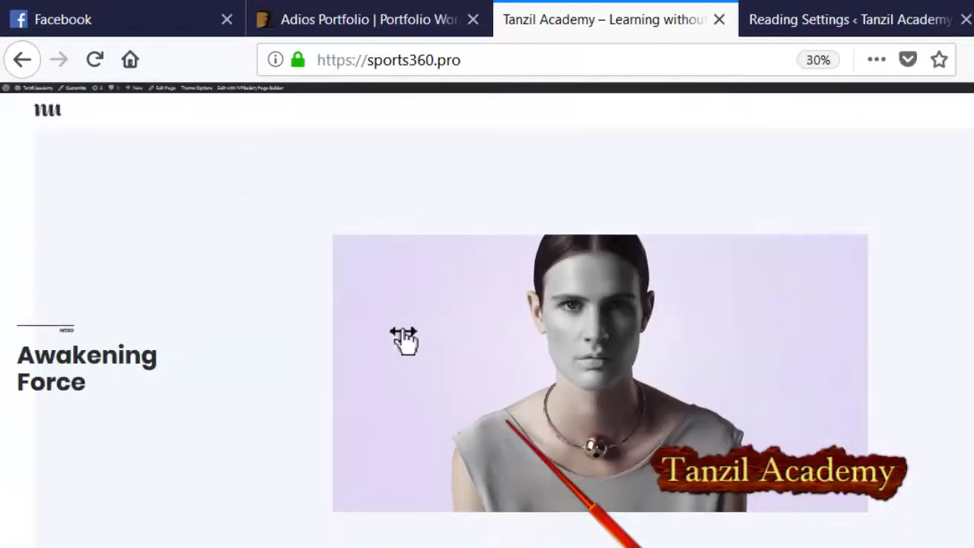
key(ctrl+plus)
key(ctrl+plus)
key(ctrl+plus)
key(ctrl+plus)
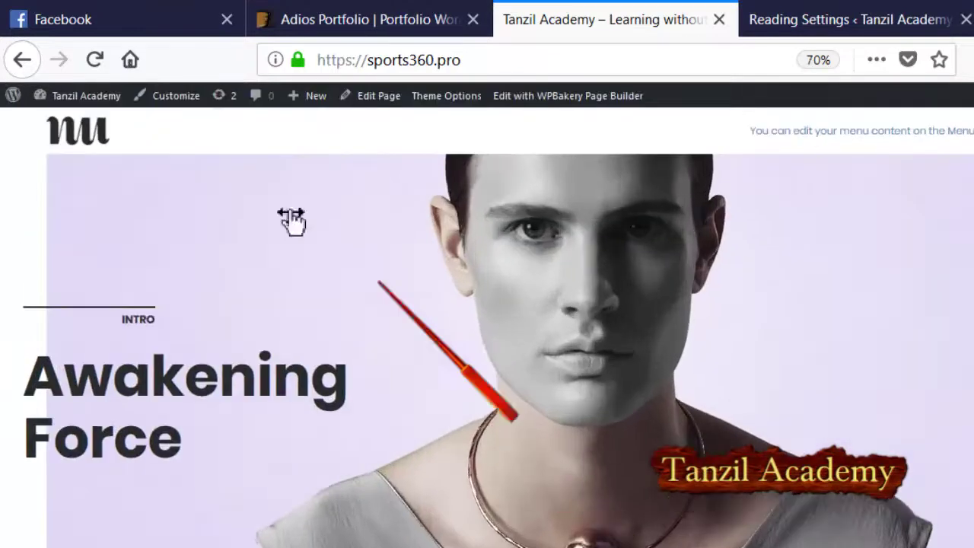
Open the WordPress dashboard and review its notices and widgets alongside the live site.
key(ctrl+Tab)
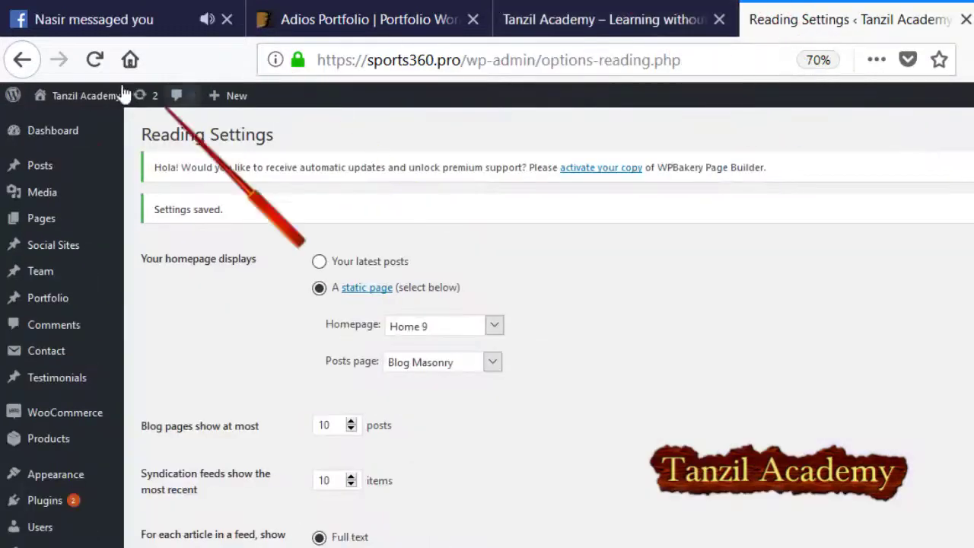
click(52, 130)
key(ctrl+shift+Tab)
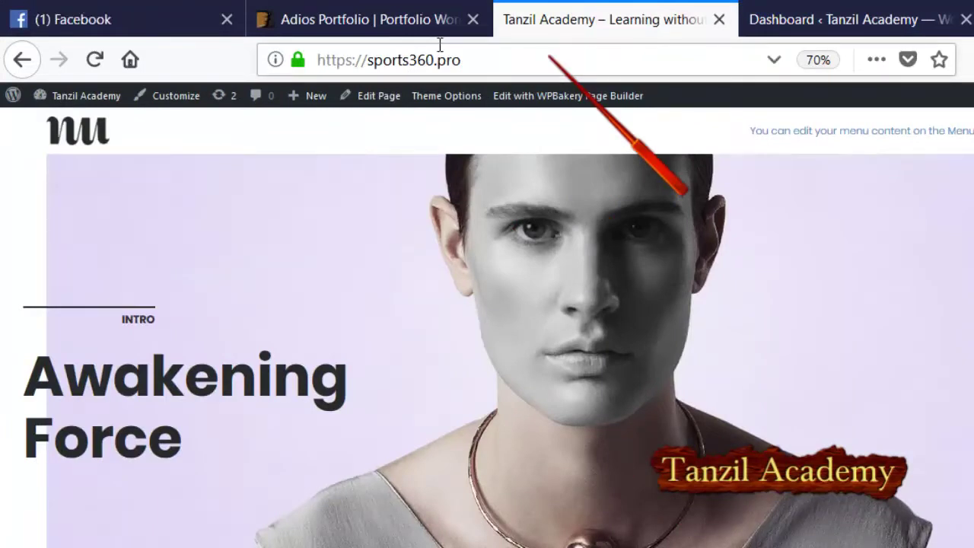
click(804, 18)
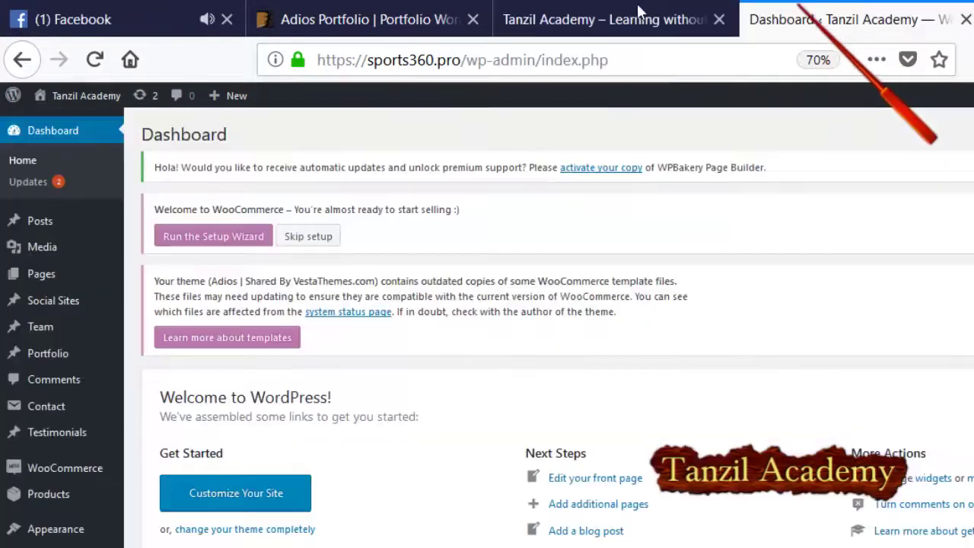
scroll(515, 407, down, 10)
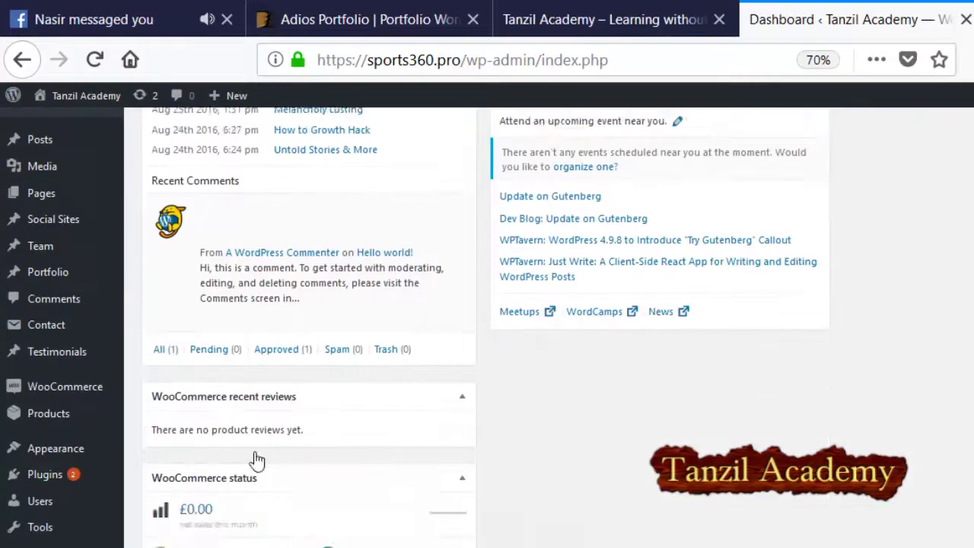
scroll(276, 473, up, 10)
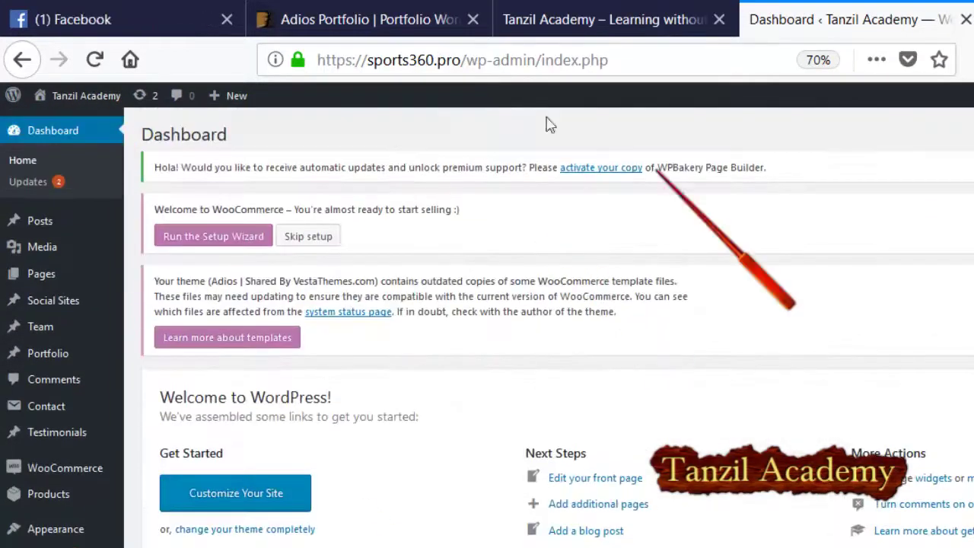
click(547, 23)
click(744, 21)
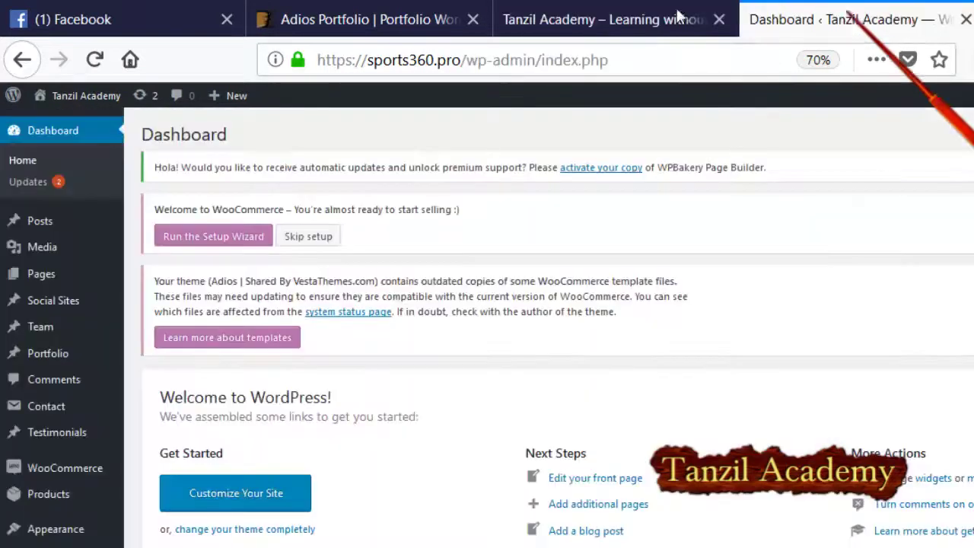
Search Google for "gtmatrix" in a new browser tab.
key(ctrl+t)
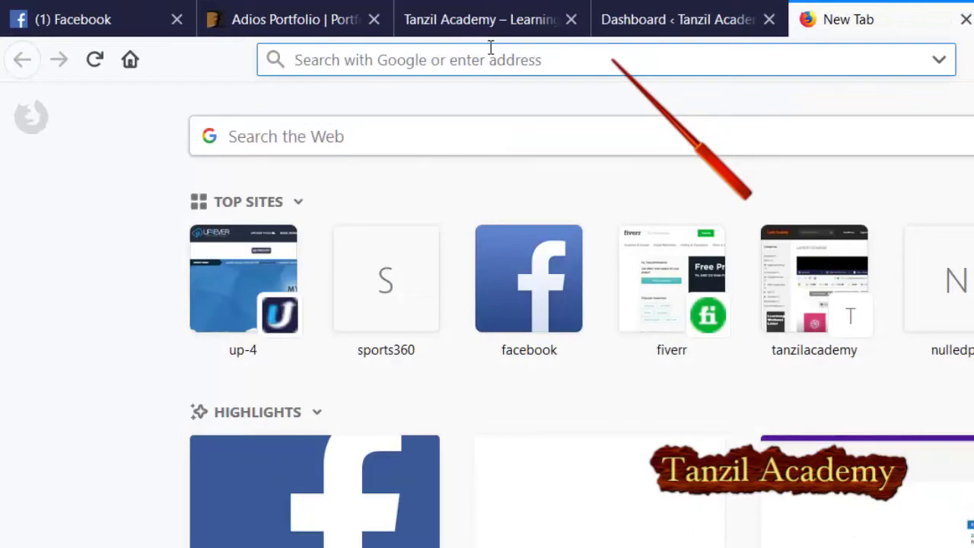
text(gtmatrix)
key(Return)
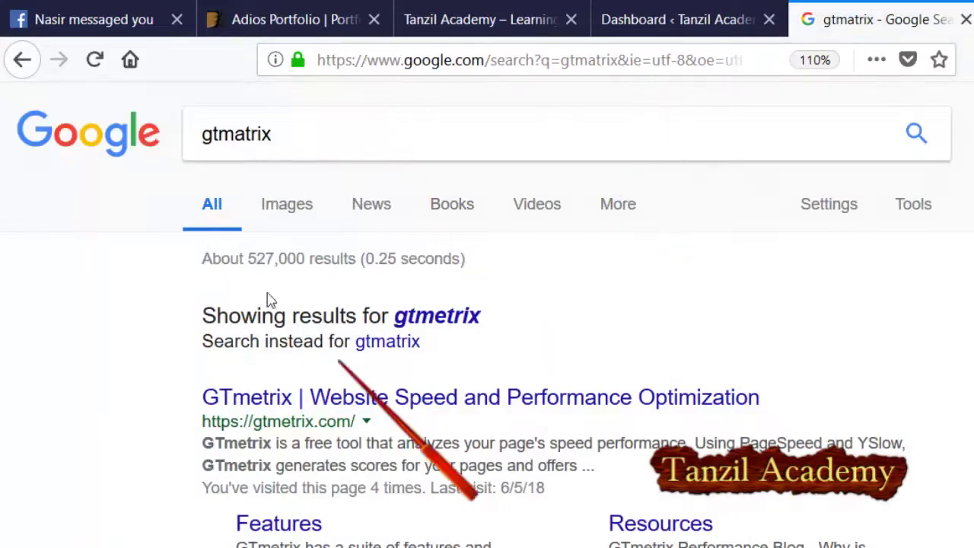
Open the GTmetrix site in a new browser tab, then search Google for "google website speed test" to reach PageSpeed Insights.
middle_click(264, 396)
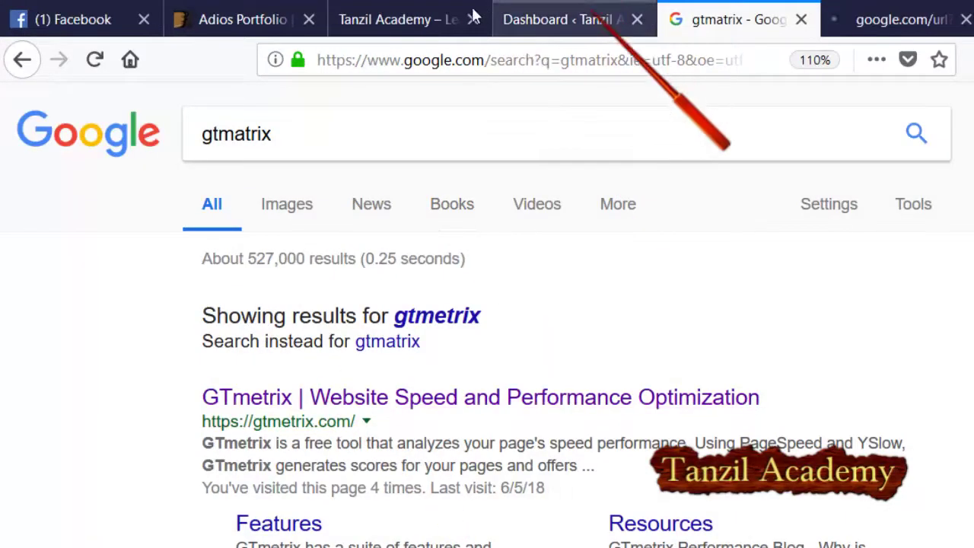
drag(278, 124, 139, 156)
text(googl )
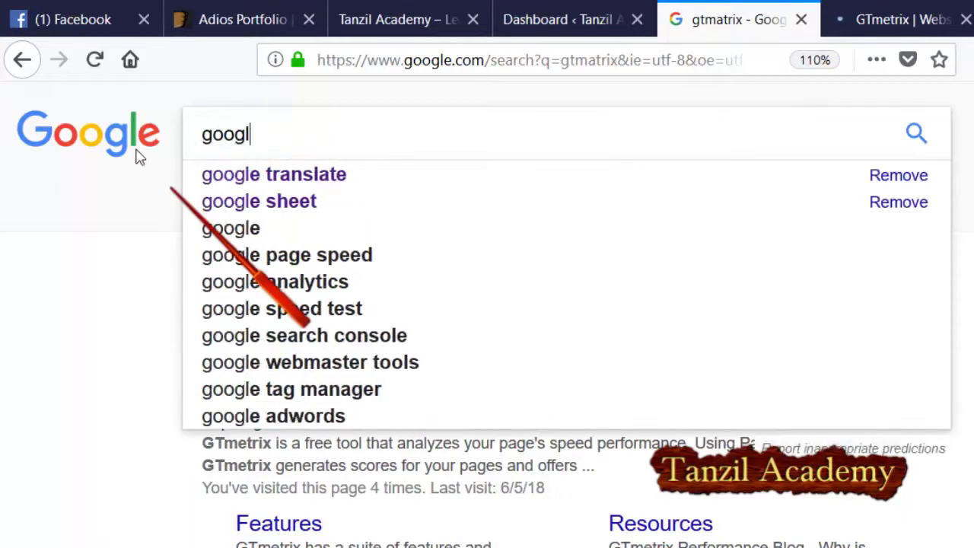
text(webs)
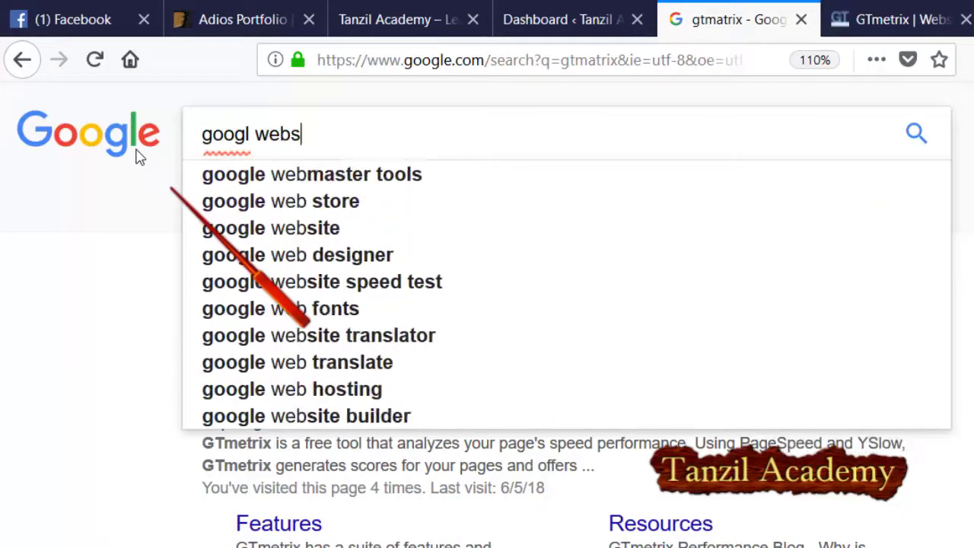
text(ite speed)
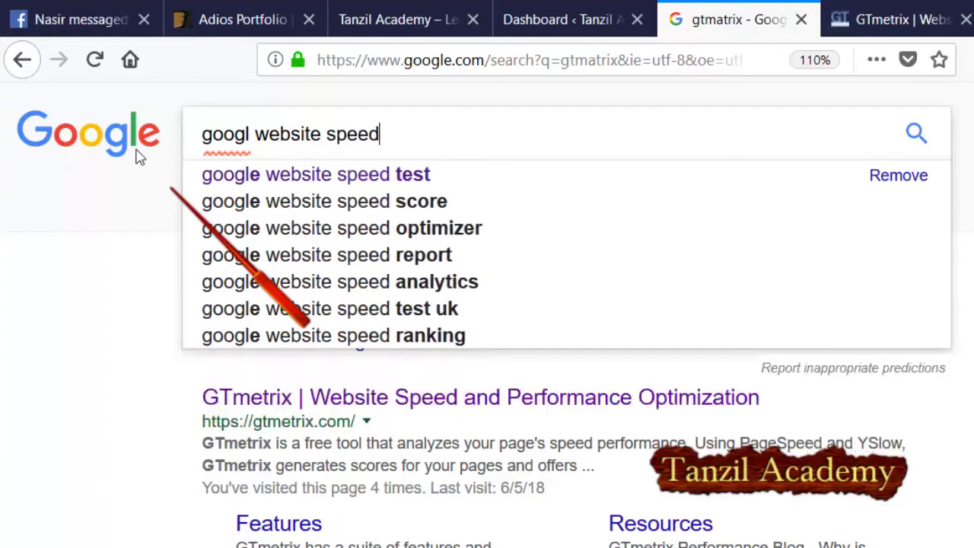
key(Down)
key(Return)
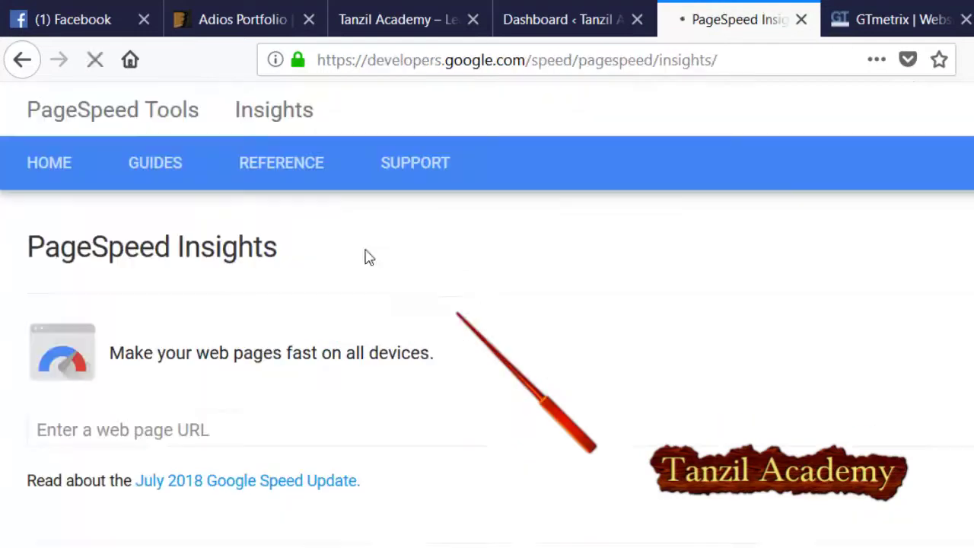
click(563, 19)
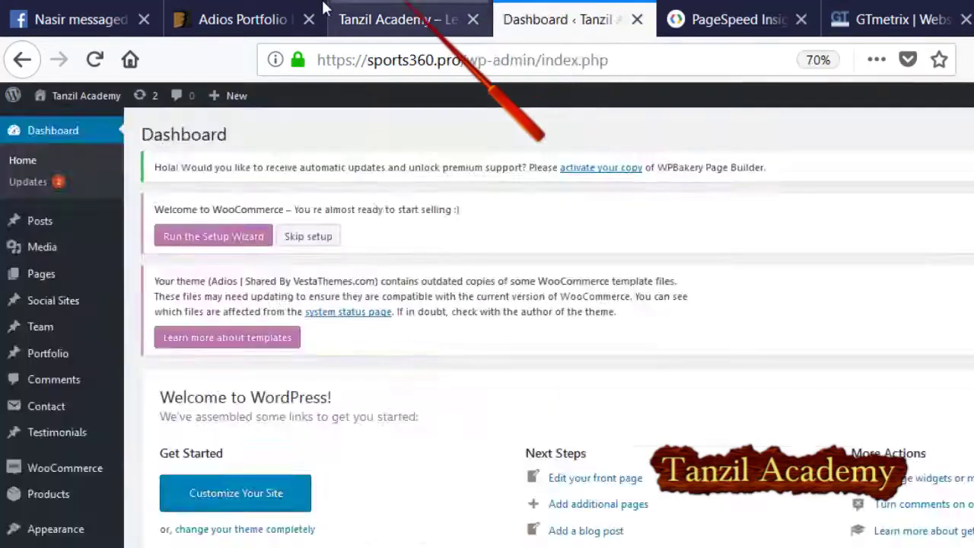
click(395, 19)
click(327, 60)
right_click(392, 65)
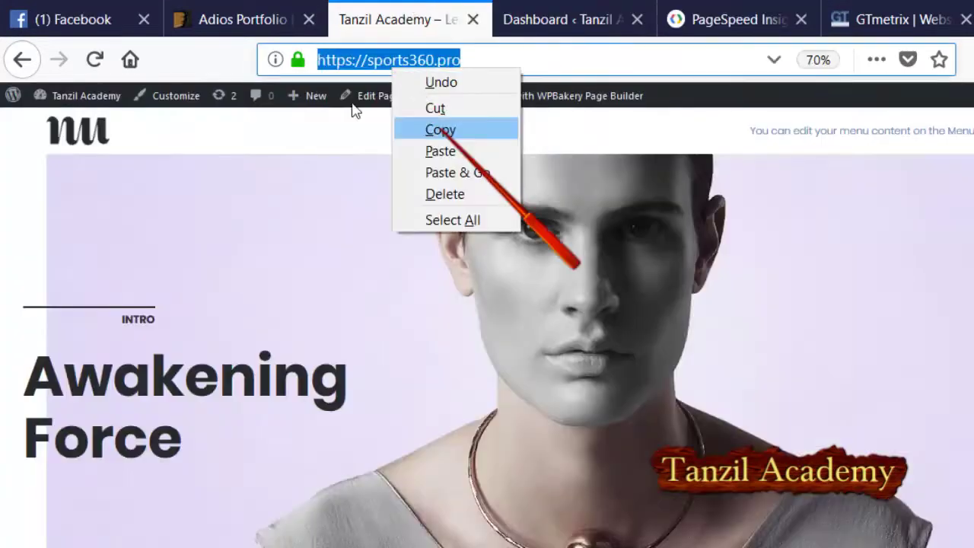
click(439, 130)
click(735, 19)
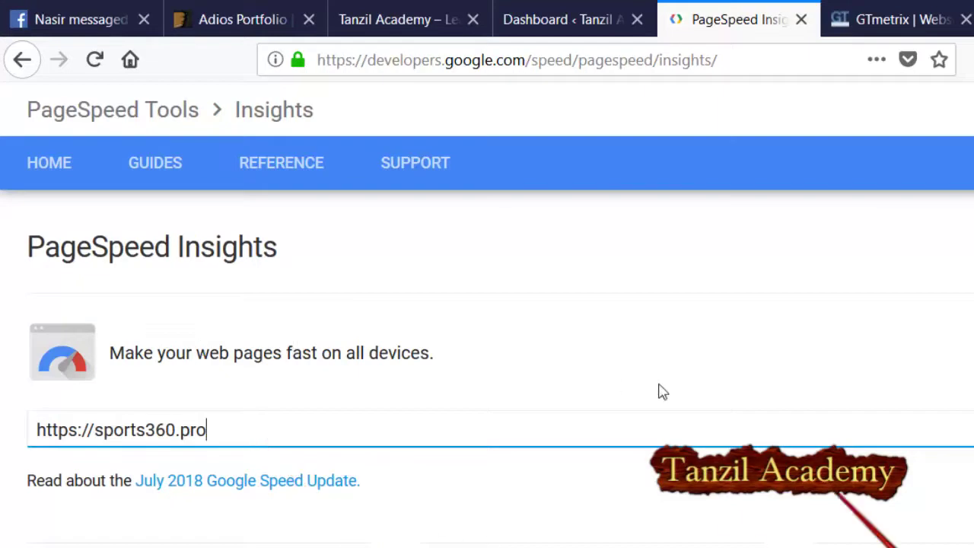
key(Return)
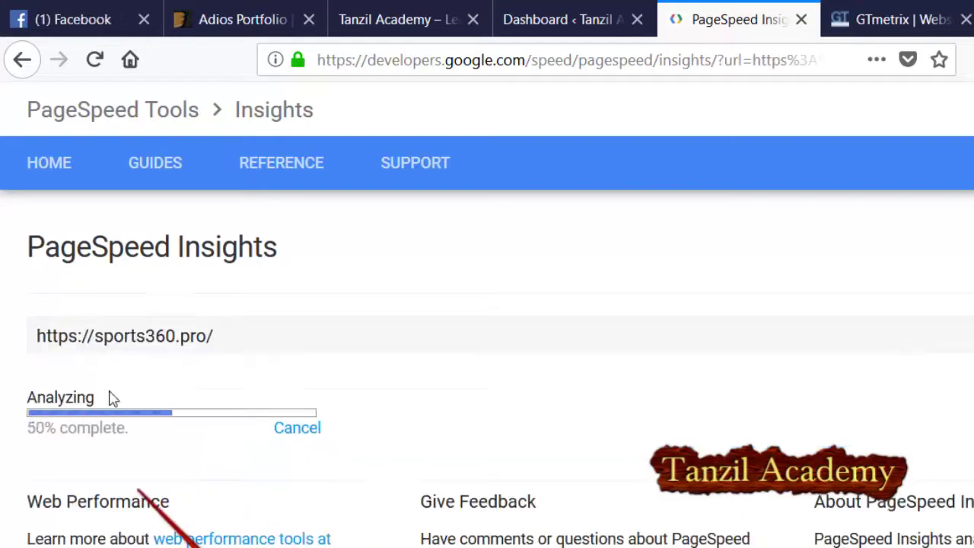
click(891, 19)
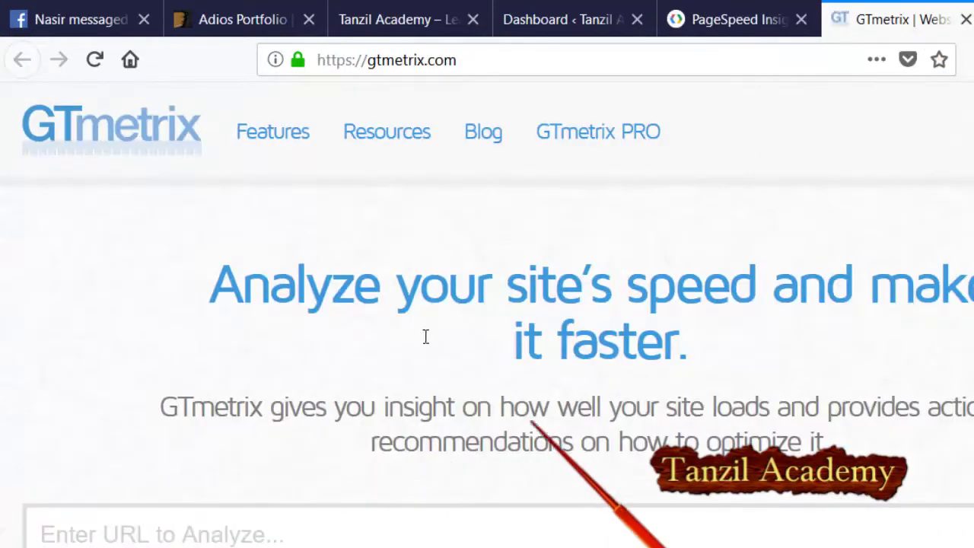
scroll(421, 339, down, 3)
key(ctrl+v)
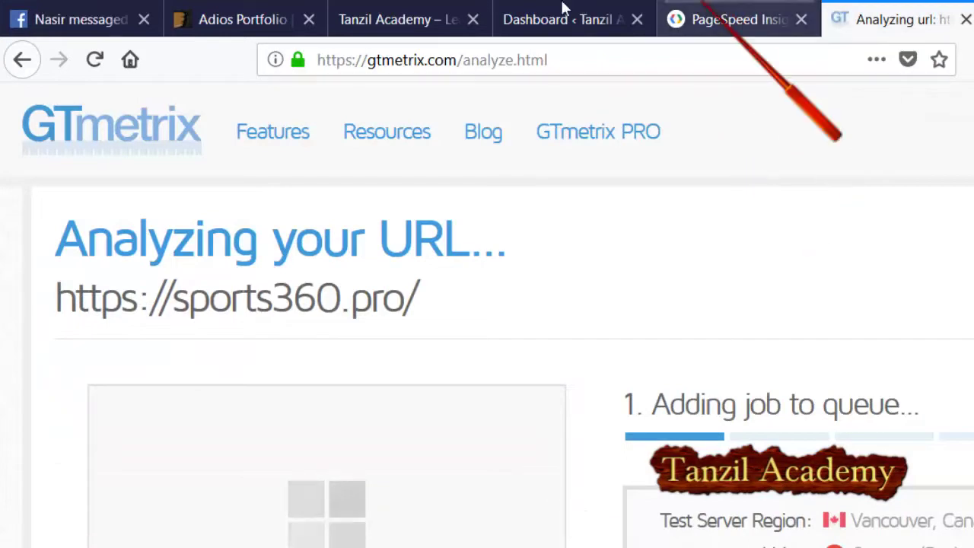
key(ctrl+Page_Up)
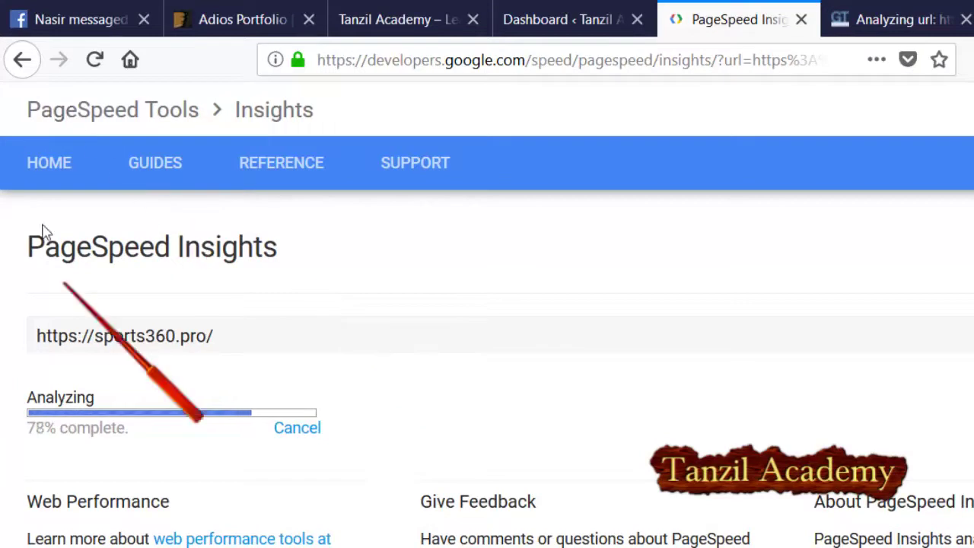
click(887, 19)
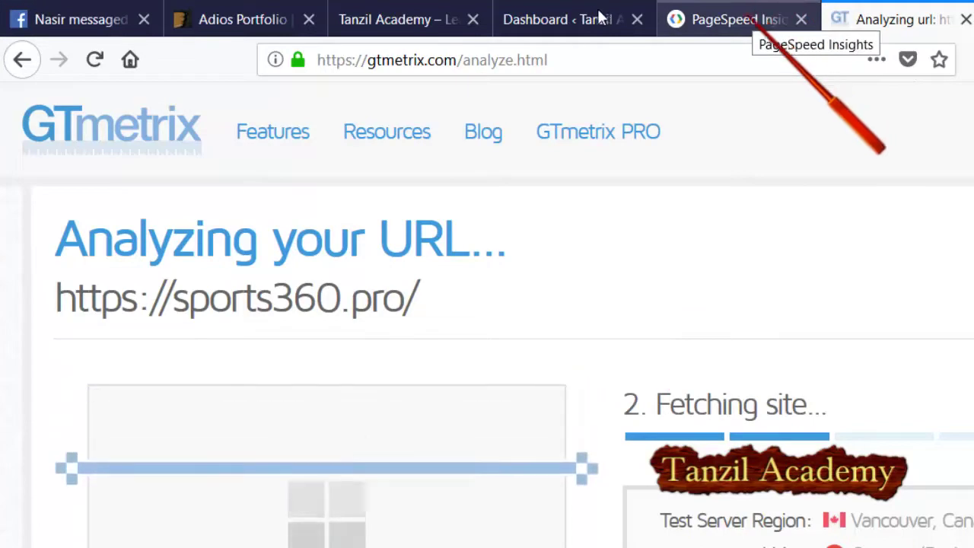
Review the mobile and desktop PageSpeed Insights results for sports360.pro, including the optimization scores.
click(730, 19)
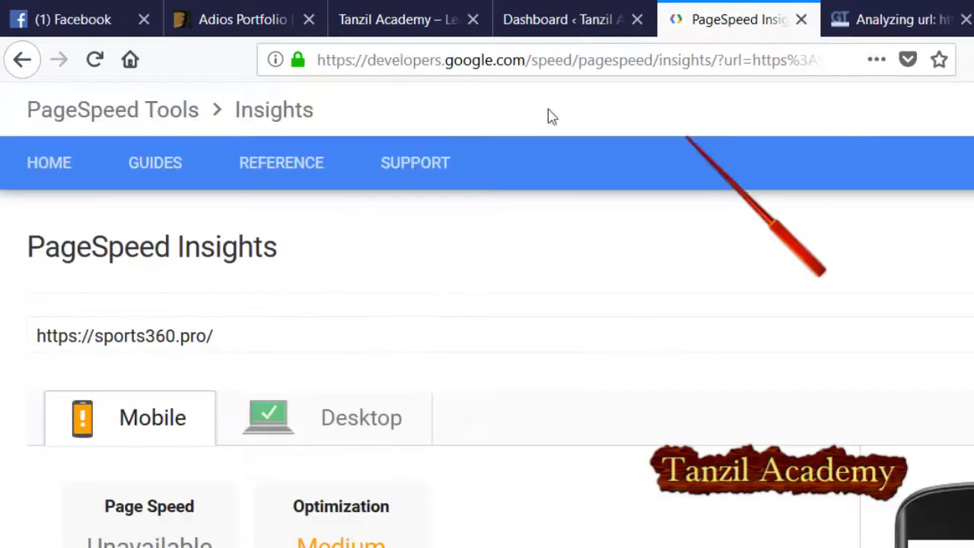
scroll(236, 367, down, 3)
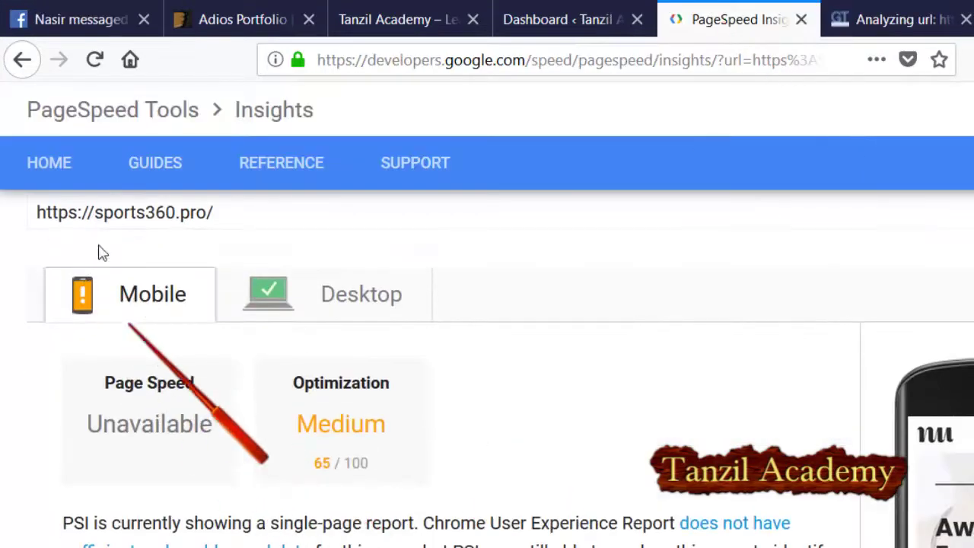
click(287, 274)
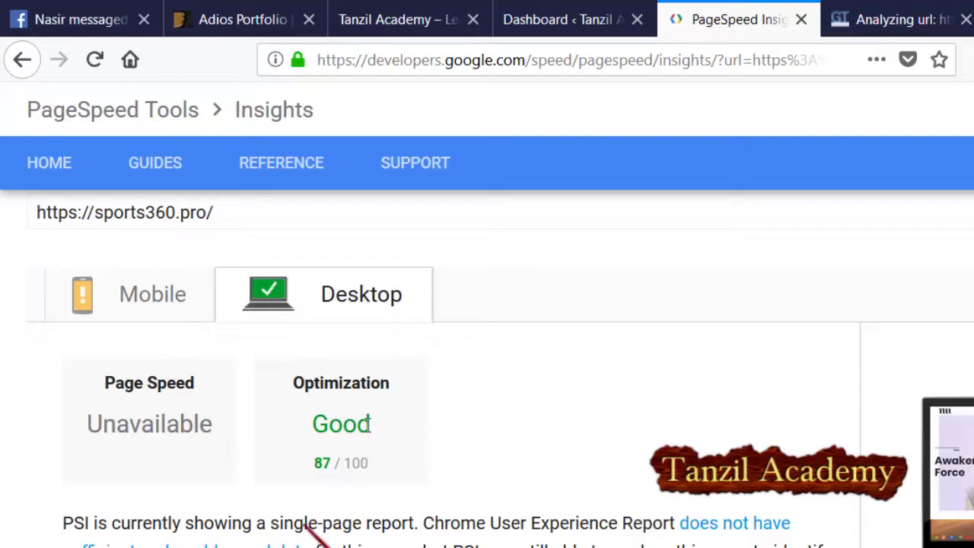
scroll(276, 363, down, 3)
scroll(279, 367, up, 5)
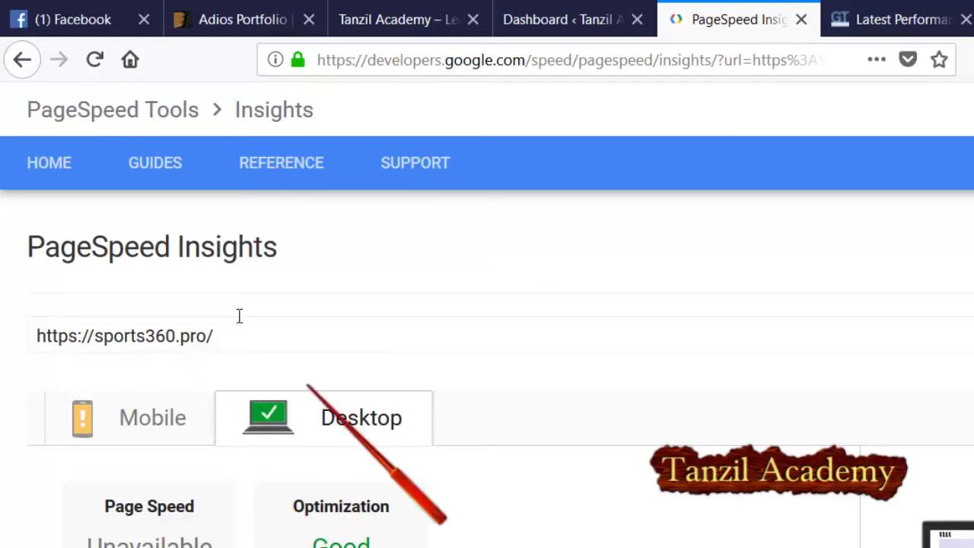
Review the GTmetrix performance report for sports360.pro, including the scores, page details and PageSpeed recommendations.
key(ctrl+Tab)
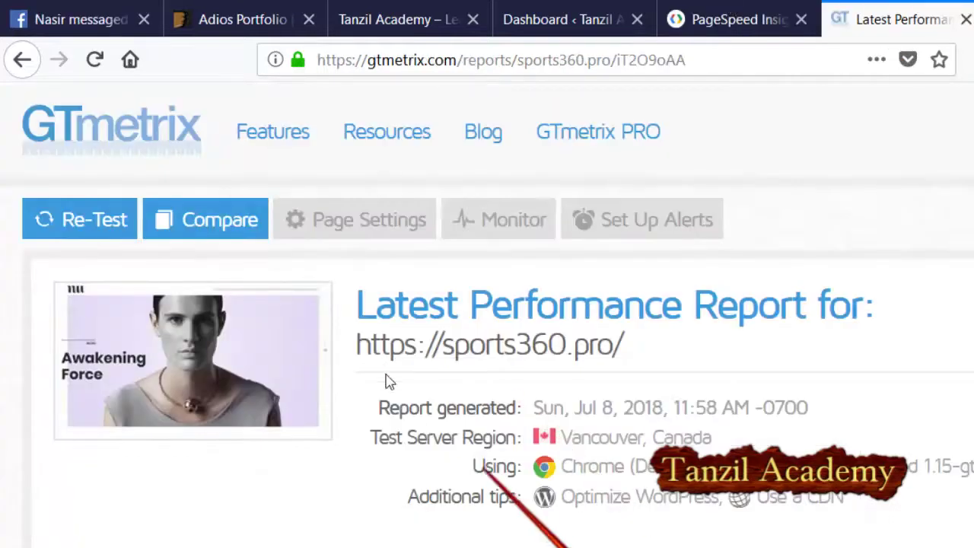
scroll(406, 386, down, 3)
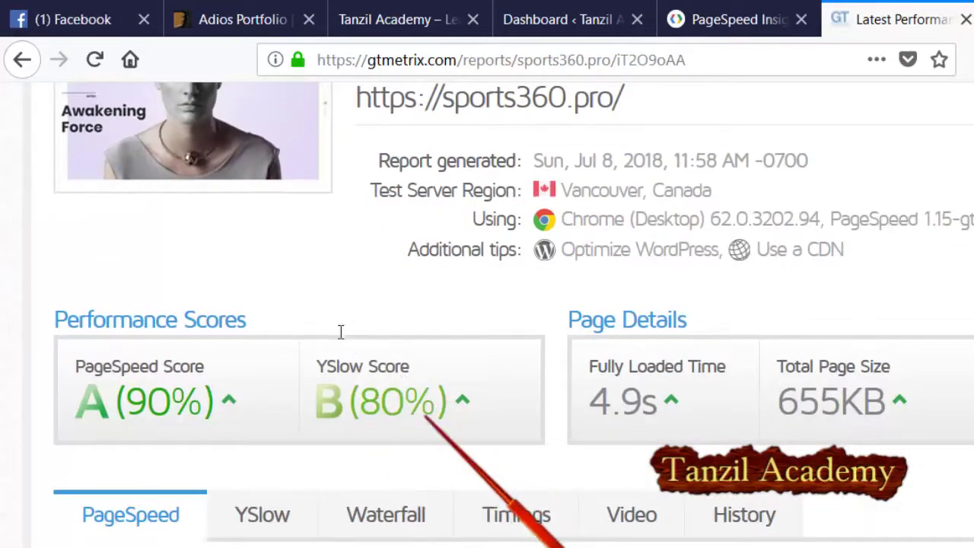
scroll(341, 332, down, 8)
scroll(373, 344, up, 3)
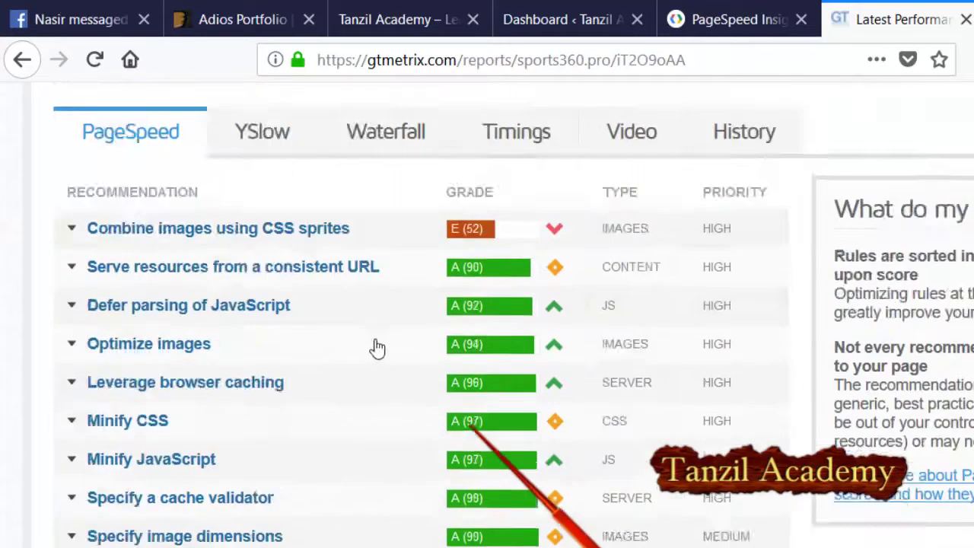
scroll(378, 347, up, 10)
Return to the live sports360.pro homepage and look it over from the intro banner to the footer.
key(ctrl+Page_Up)
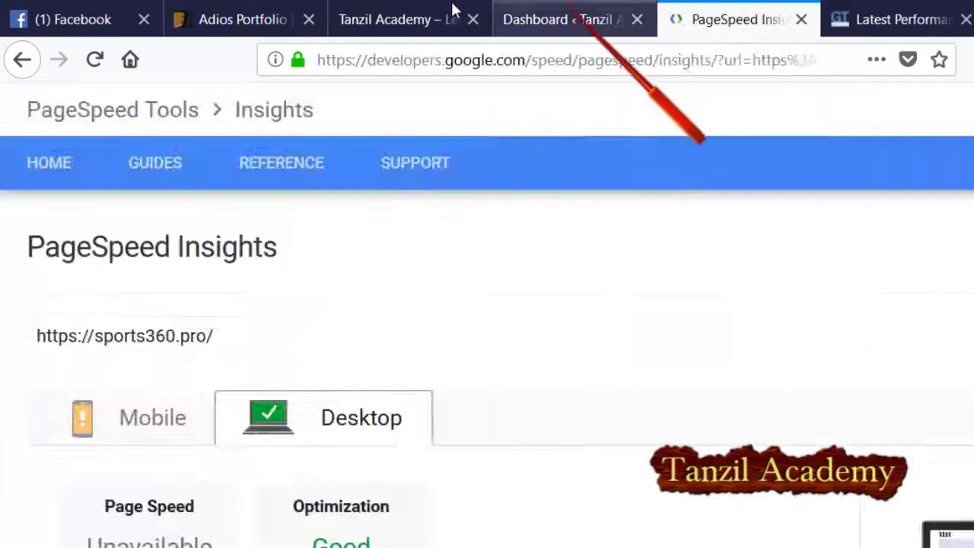
key(ctrl+Page_Up)
key(ctrl+Page_Up)
scroll(380, 238, down, 10)
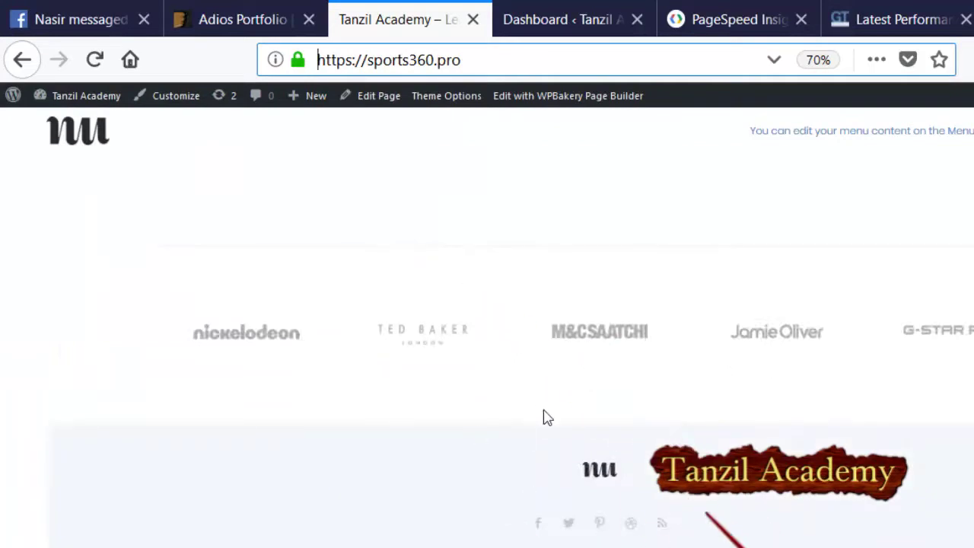
scroll(536, 415, up, 10)
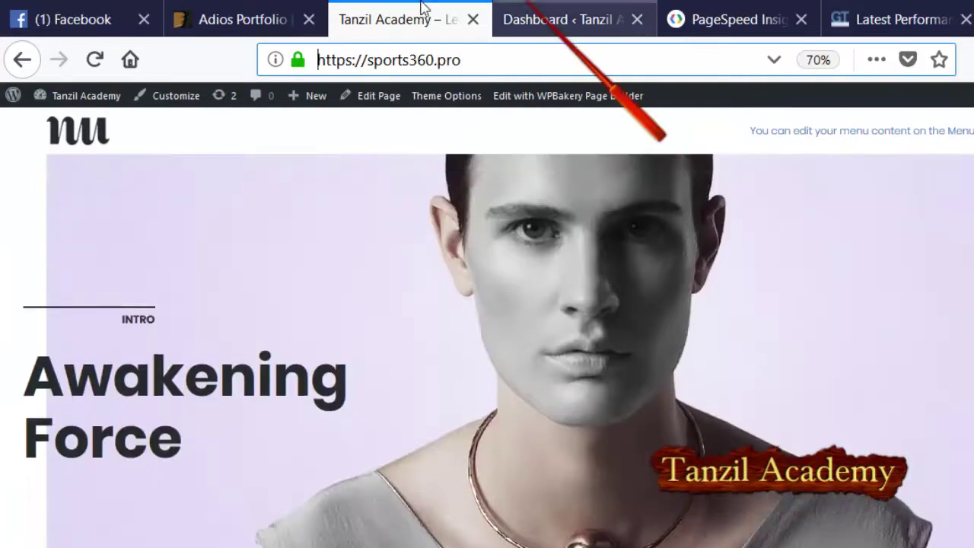
Open the Reading Settings in the WordPress dashboard.
click(548, 19)
scroll(79, 347, down, 4)
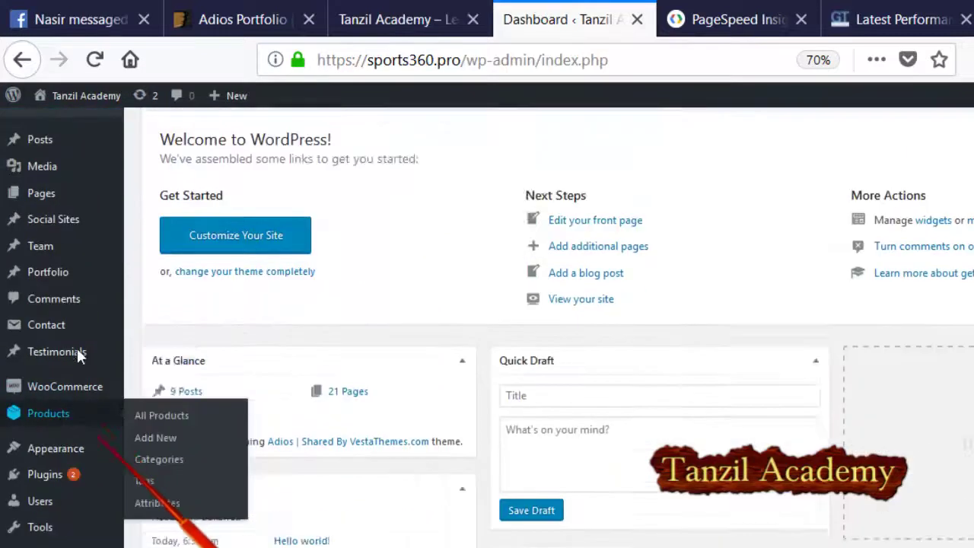
scroll(77, 348, down, 2)
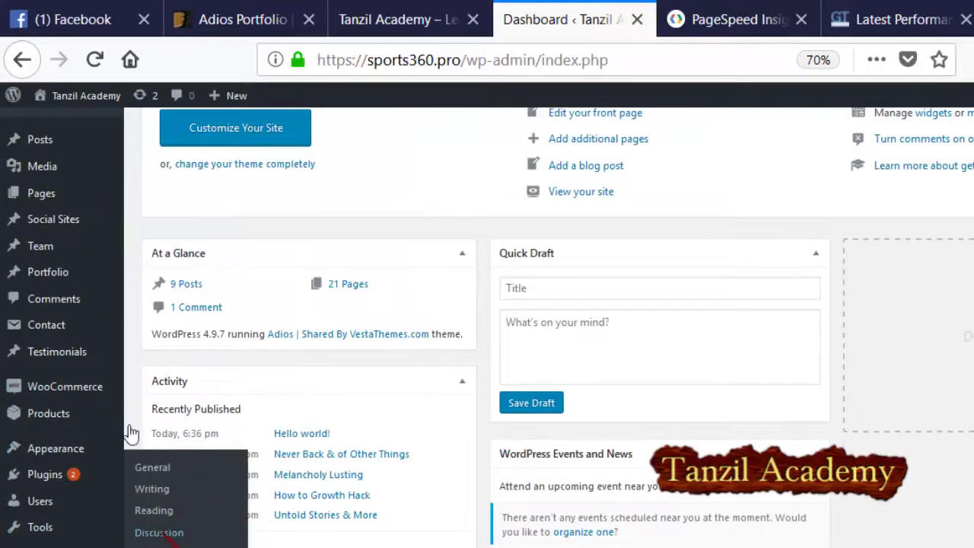
click(150, 510)
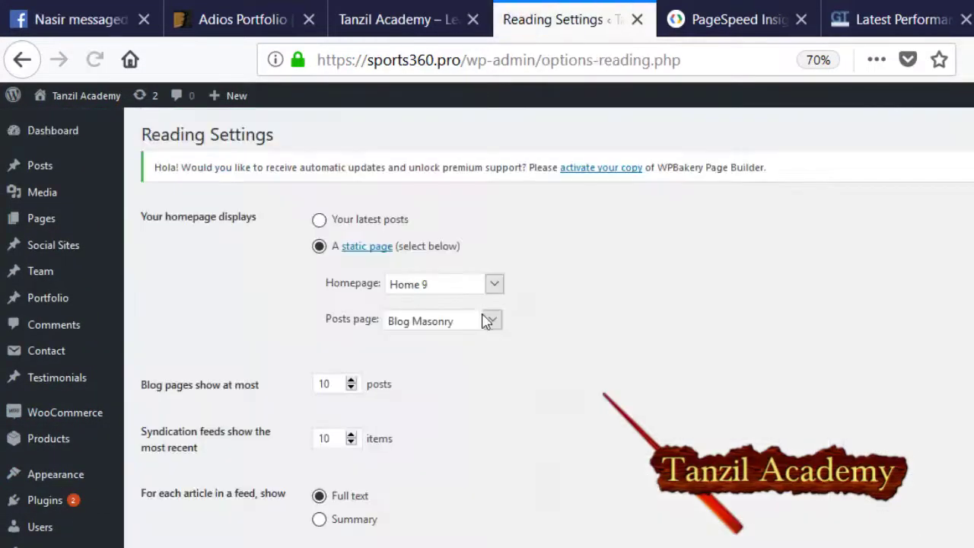
Set the posts page to Home in the Reading Settings.
click(442, 320)
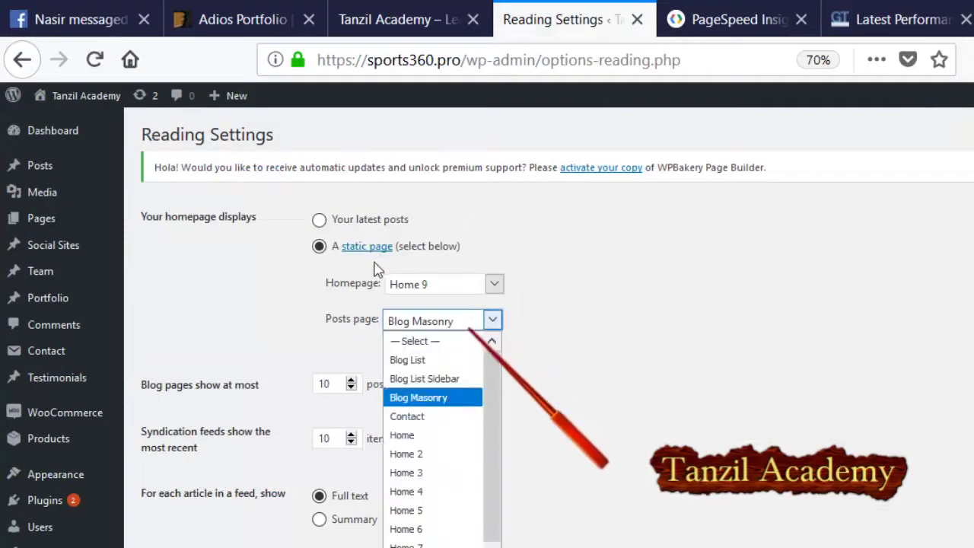
key(Up)
key(Up)
key(Down)
key(Down)
key(Down)
key(Down)
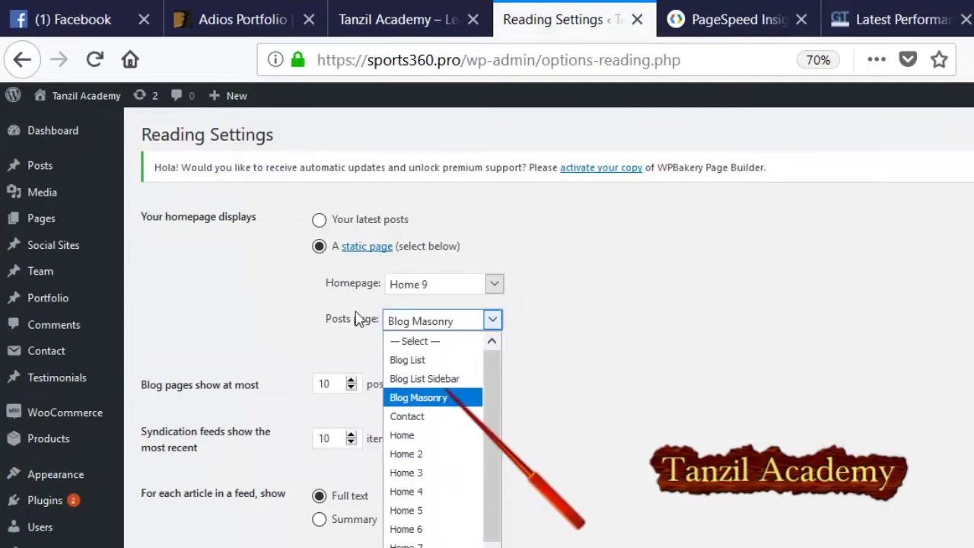
key(Return)
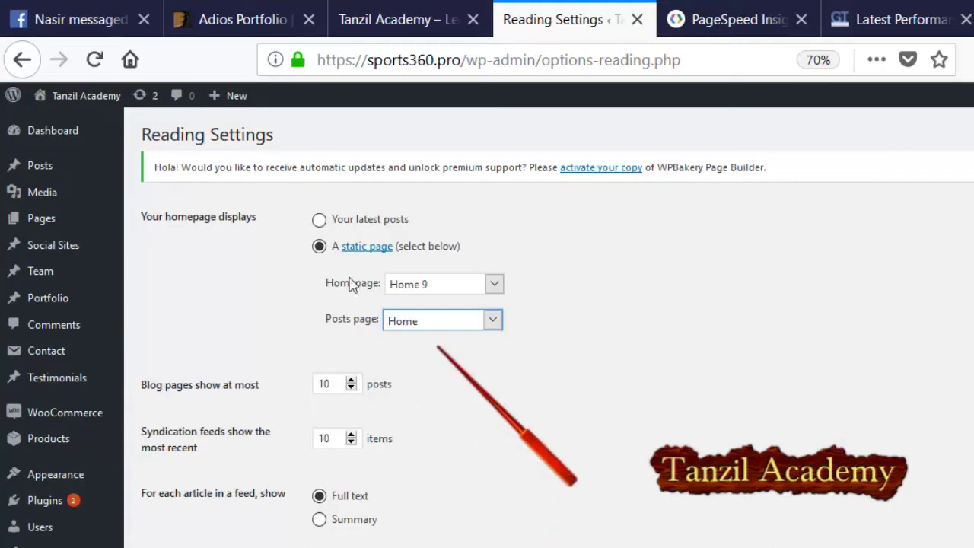
Set the static homepage to the Home page.
key(shift+Tab)
key(alt+Down)
key(Home)
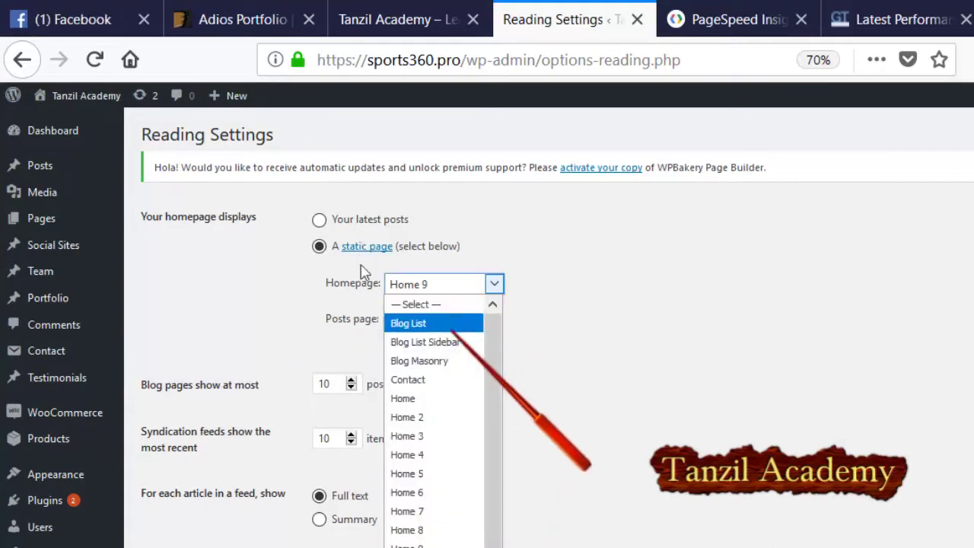
key(Down)
key(Down)
key(Down)
key(Down)
key(Down)
key(Up)
key(Return)
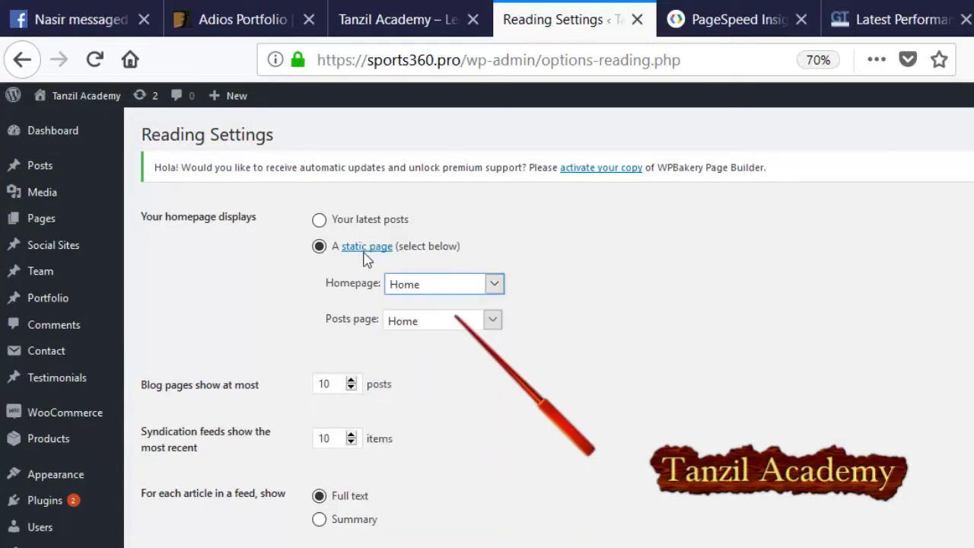
scroll(409, 328, down, 4)
scroll(411, 321, up, 4)
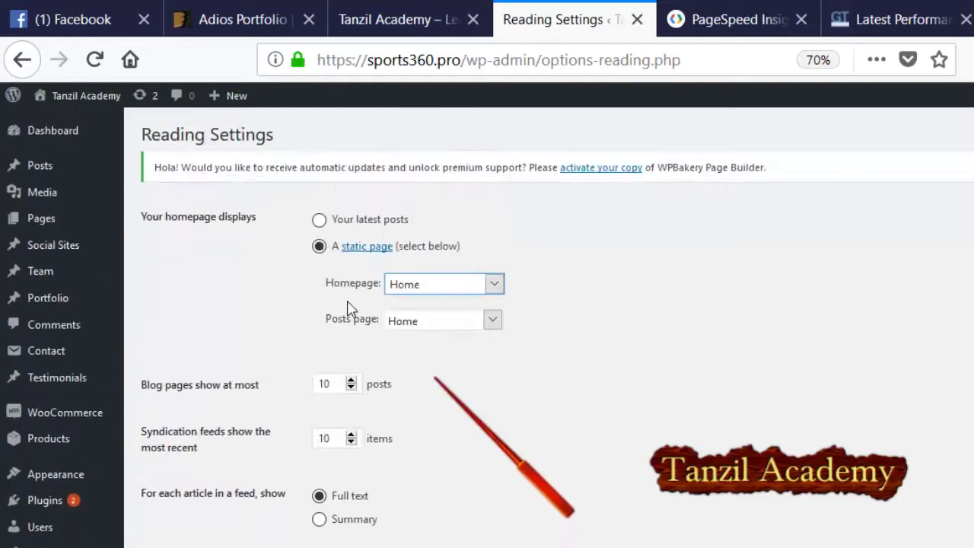
Set the posts page to Blog List Sidebar and save the reading settings.
key(Tab)
key(alt+Down)
key(Up)
key(Up)
key(Up)
key(Up)
key(Down)
key(Return)
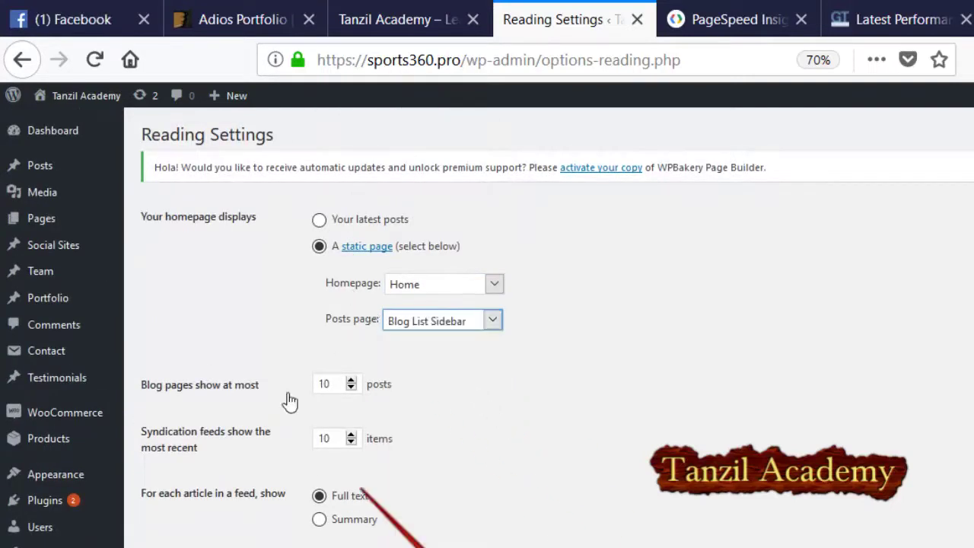
scroll(337, 342, down, 3)
click(183, 443)
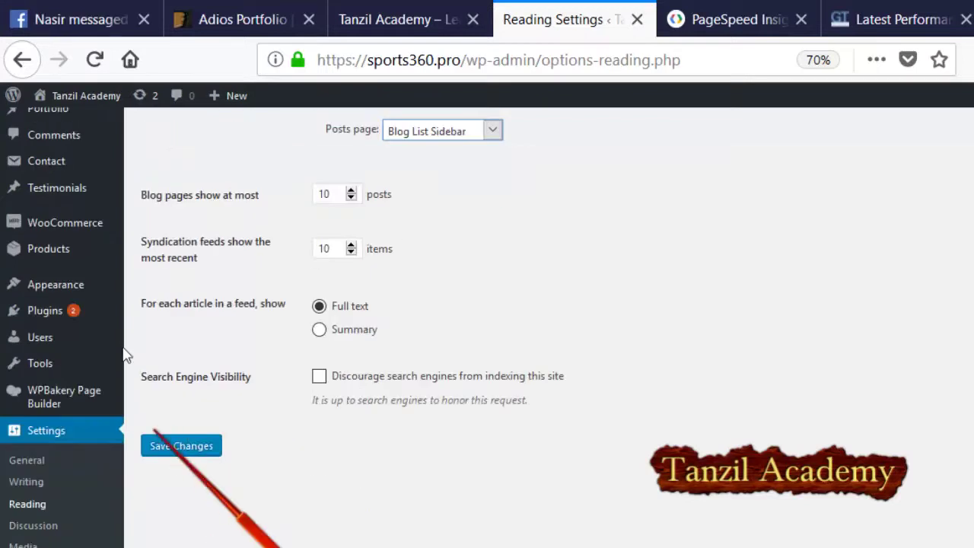
click(332, 19)
key(ctrl+Tab)
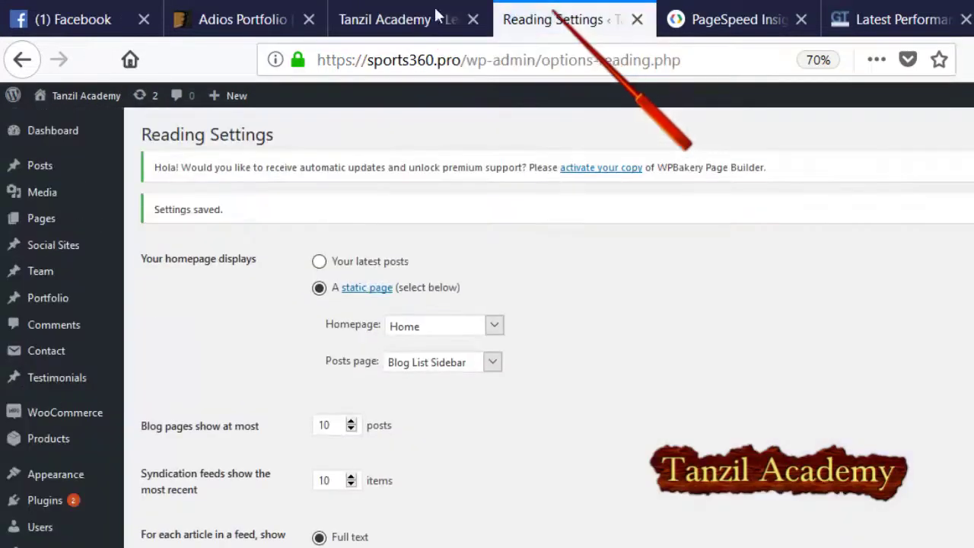
Reload the sports360.pro homepage and look through its sections from the intro to the footer.
click(332, 21)
key(F5)
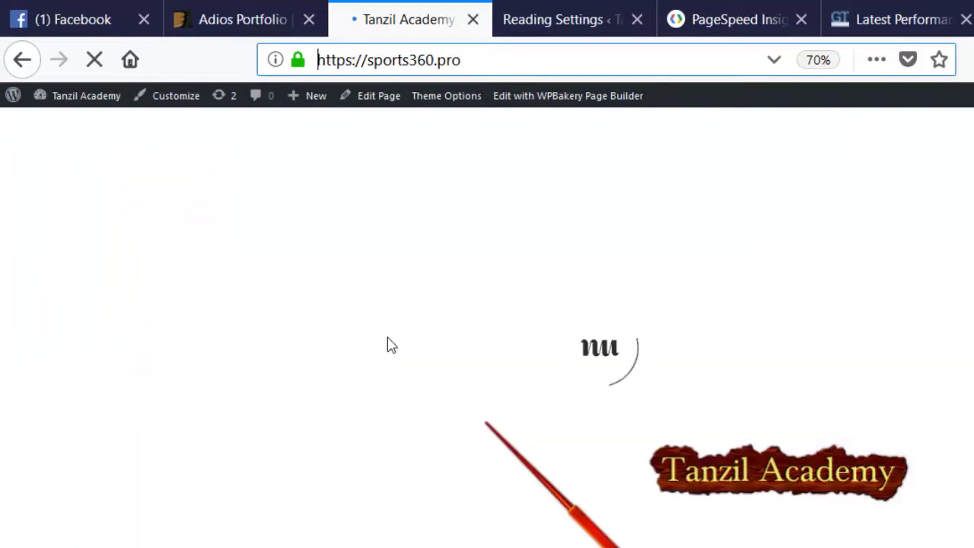
scroll(400, 343, down, 10)
scroll(405, 342, down, 15)
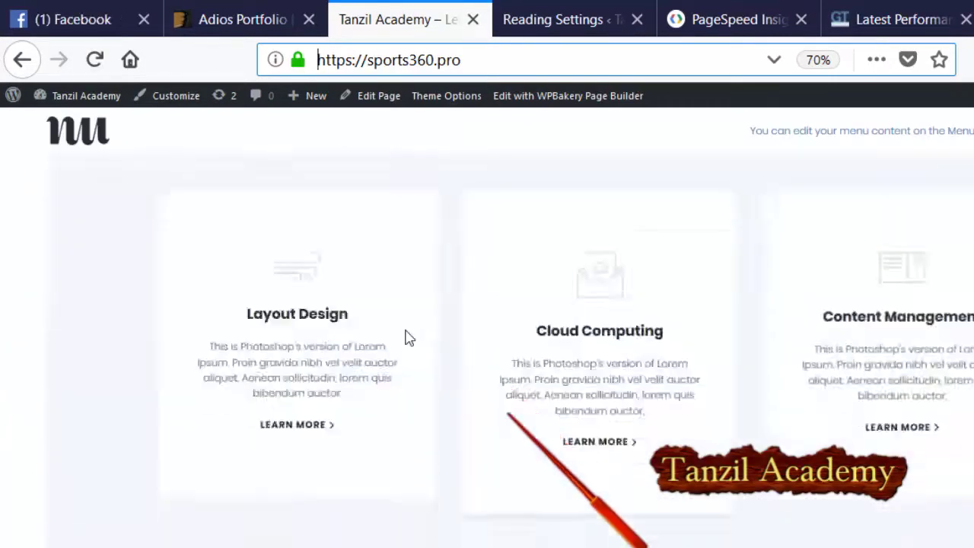
scroll(406, 331, down, 10)
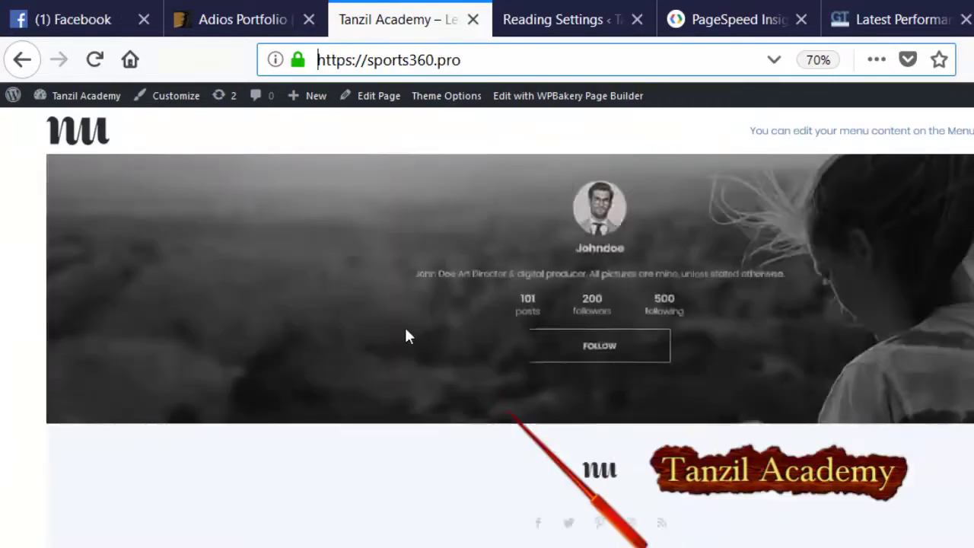
scroll(406, 336, up, 15)
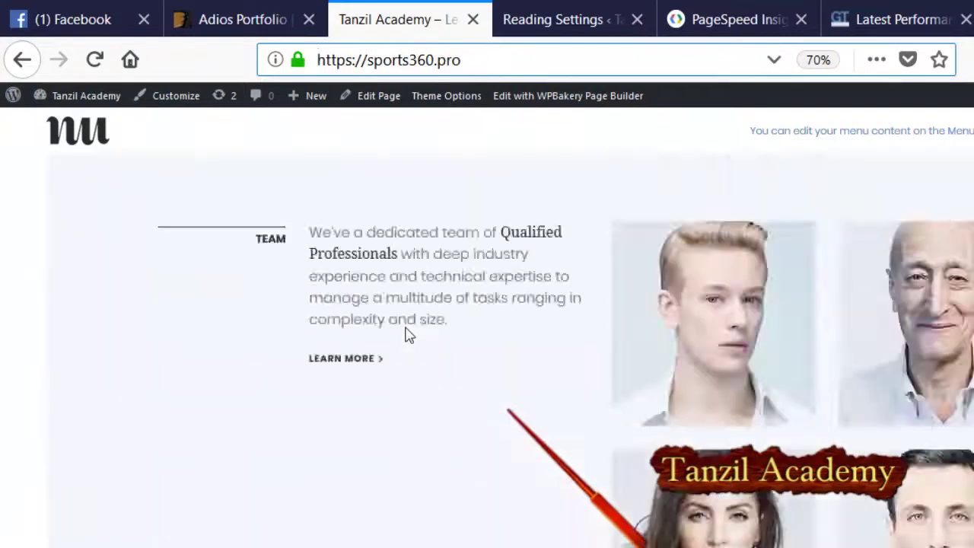
scroll(411, 293, up, 1)
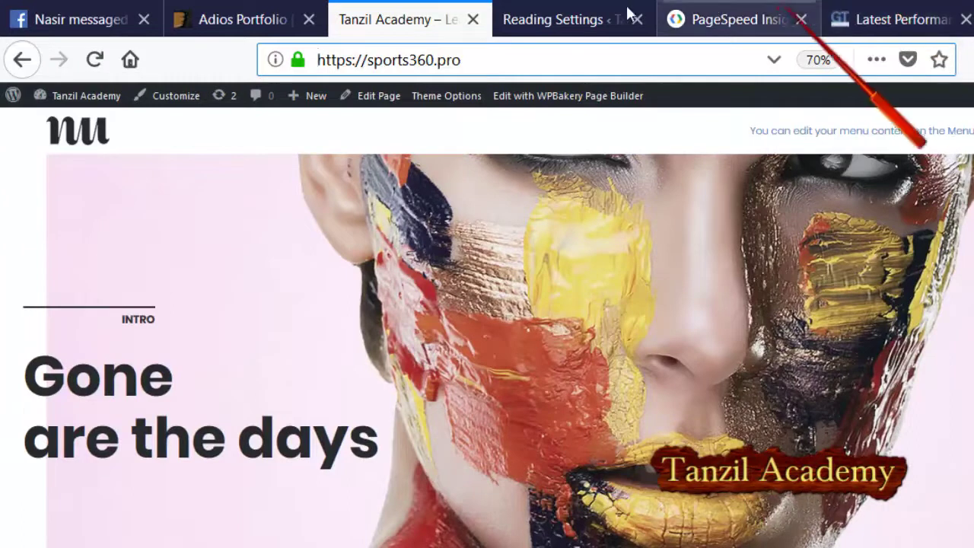
Return to the WordPress dashboard and open the plugin upload form on the Add Plugins page.
click(719, 19)
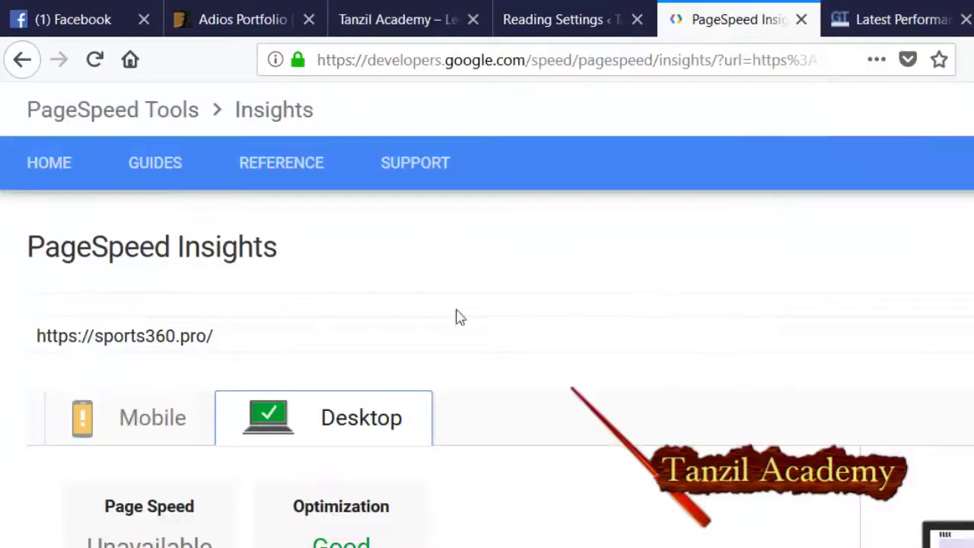
key(ctrl+shift+Tab)
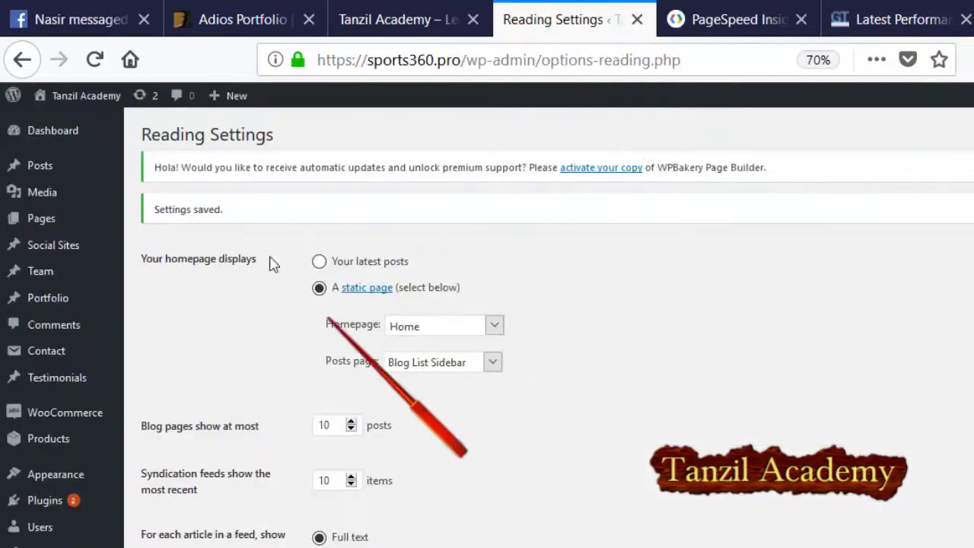
click(34, 128)
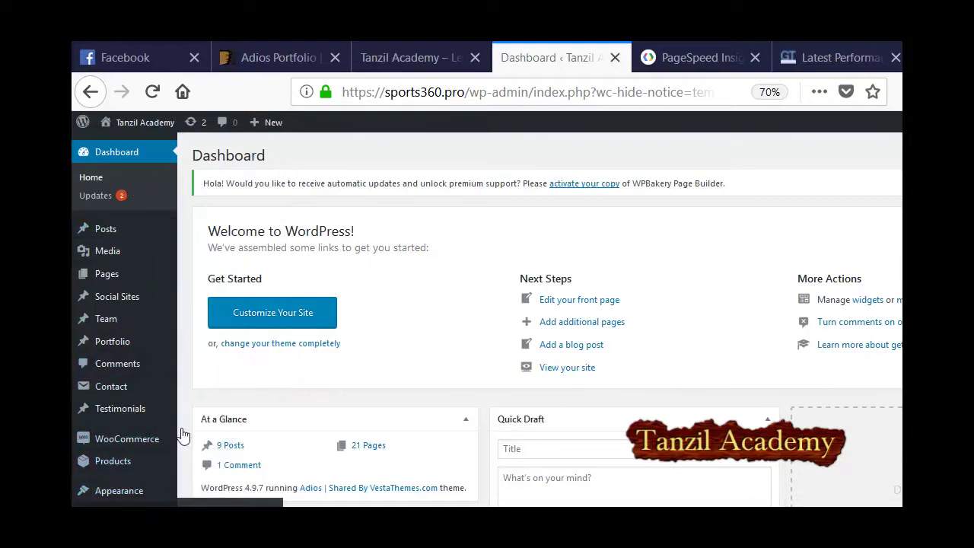
key(F5)
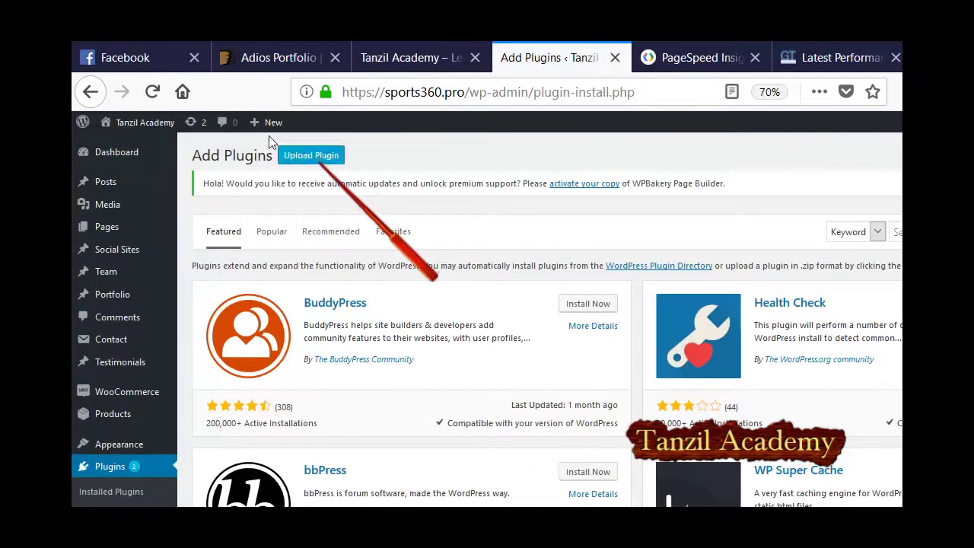
key(ctrl+plus)
click(338, 162)
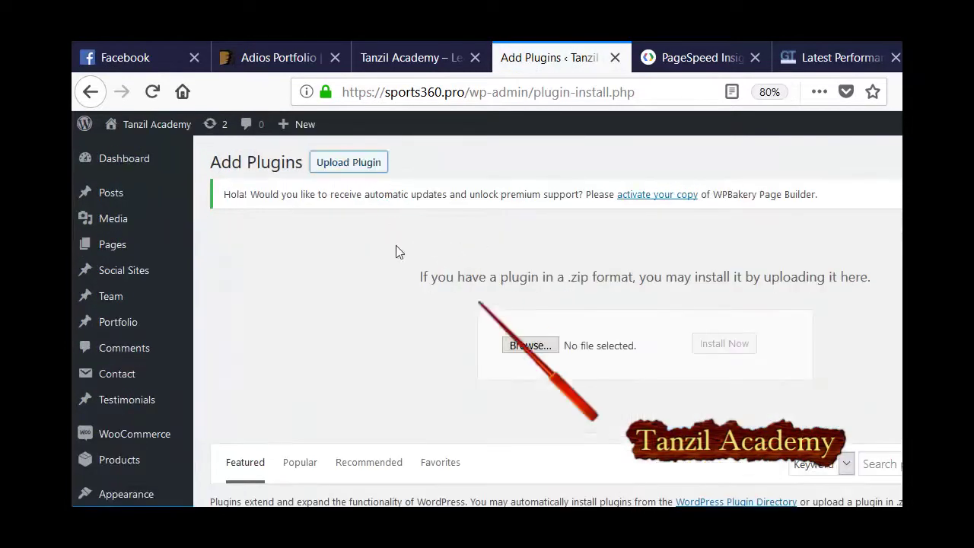
Browse for a plugin file in the Wordpress Plugins folder on the Software & resources (F:) drive.
key(Return)
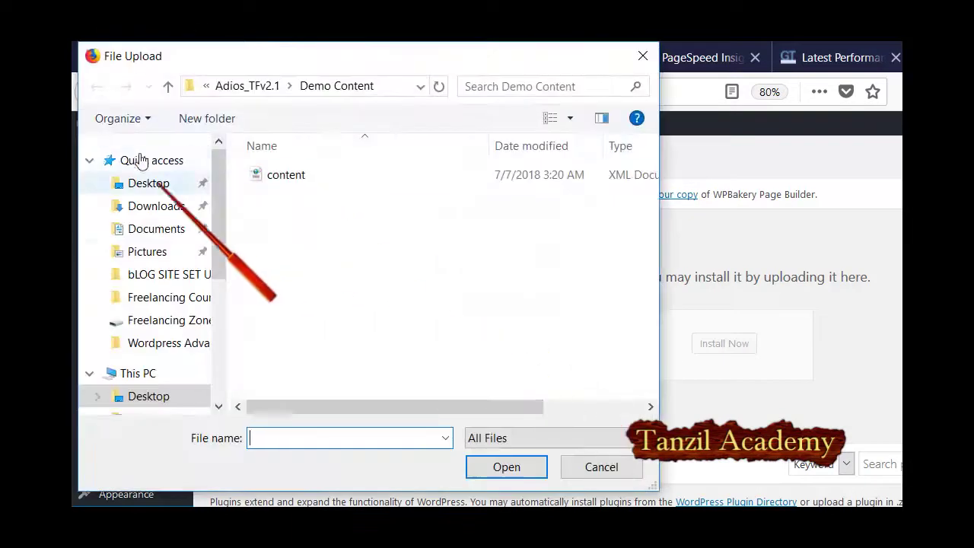
click(147, 252)
scroll(163, 228, down, 2)
scroll(162, 301, down, 2)
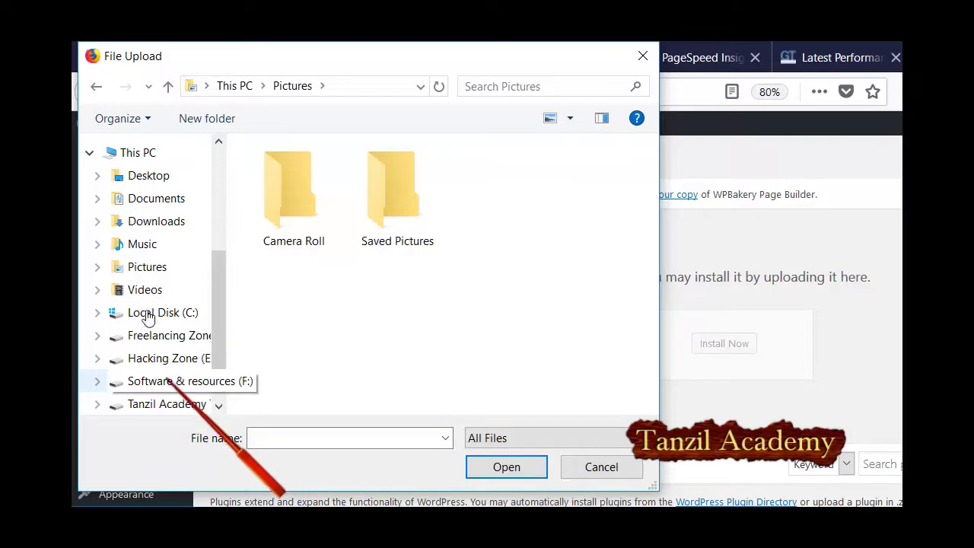
click(169, 380)
double_click(281, 215)
double_click(341, 216)
double_click(278, 175)
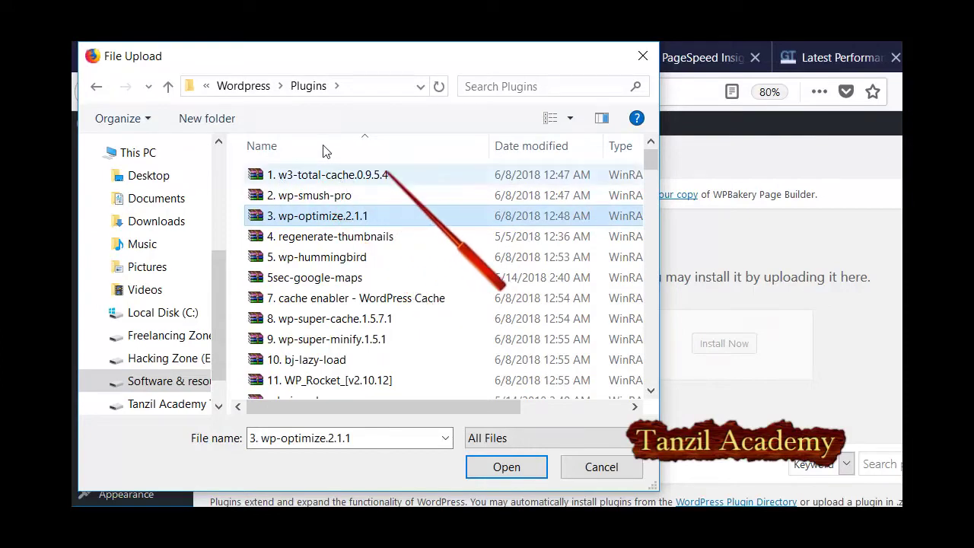
Choose the w3-total-cache.0.9.5.4 zip file, then install and activate the plugin.
double_click(327, 174)
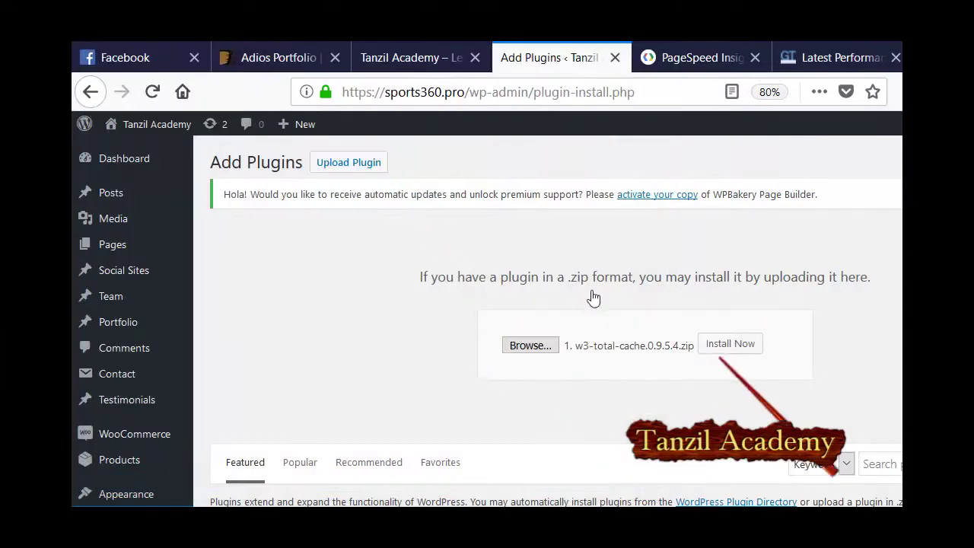
key(Tab)
key(Return)
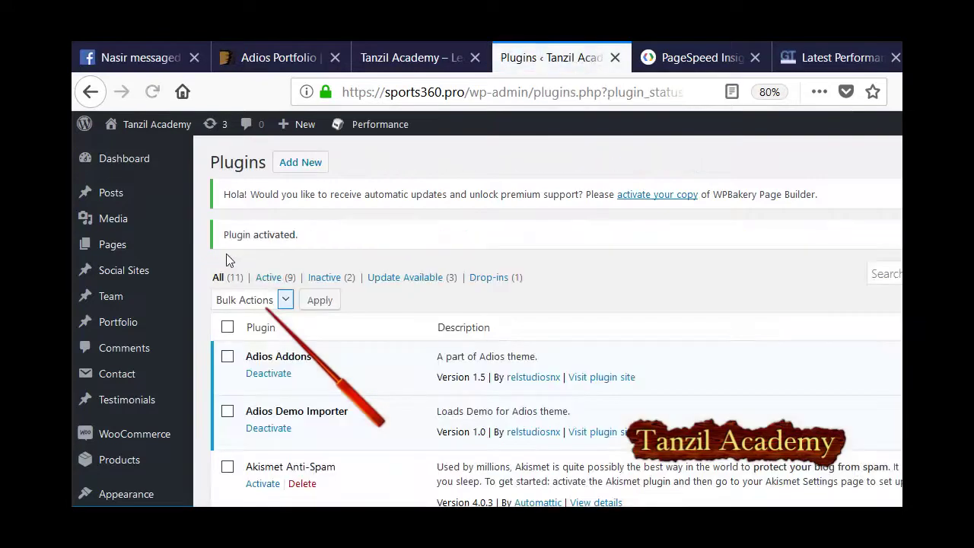
Open the W3 Total Cache dashboard from the Plugins page.
scroll(288, 295, down, 4)
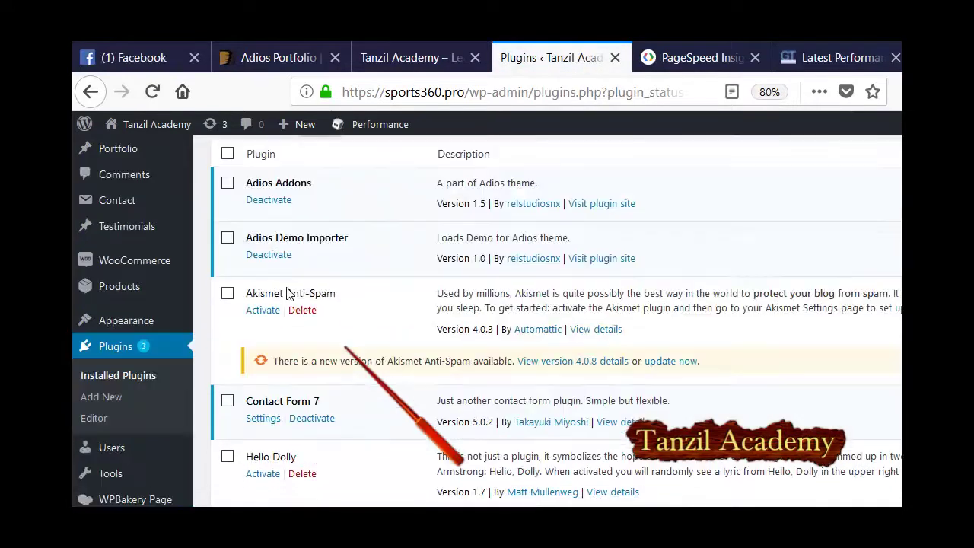
scroll(288, 295, down, 8)
scroll(116, 477, down, 4)
mouse_move(130, 449)
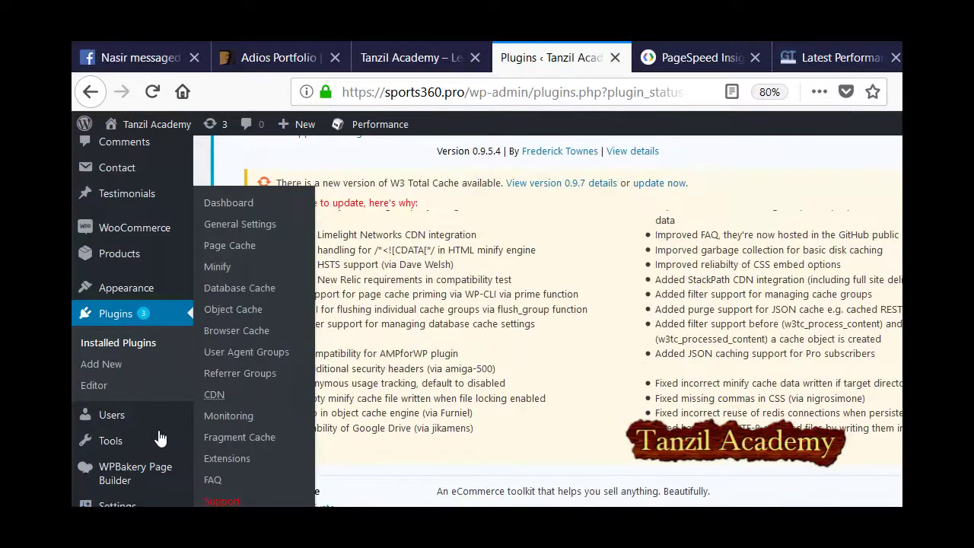
click(217, 201)
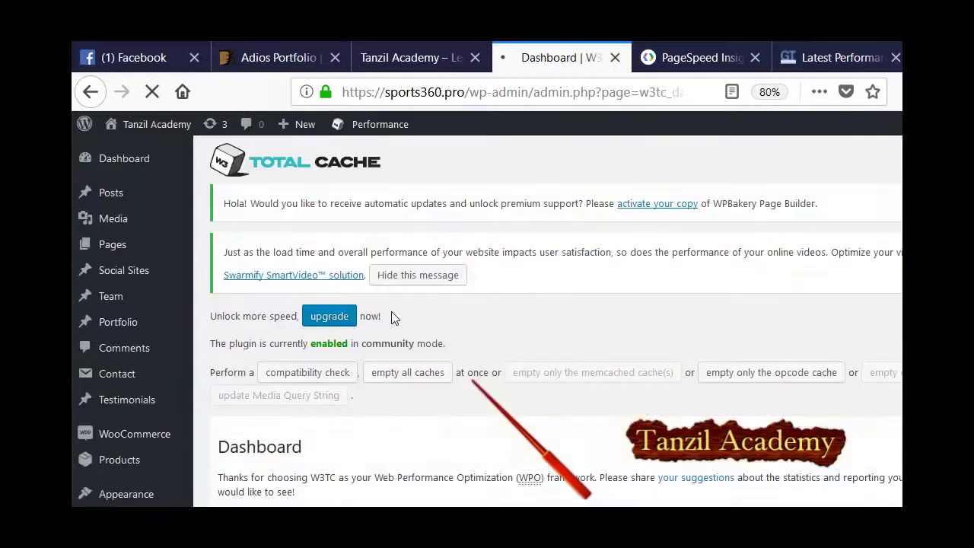
Look through the W3 Total Cache dashboard, including its services, caching statistics and Page Speed report sections.
scroll(402, 343, down, 10)
scroll(402, 347, down, 7)
scroll(402, 347, up, 10)
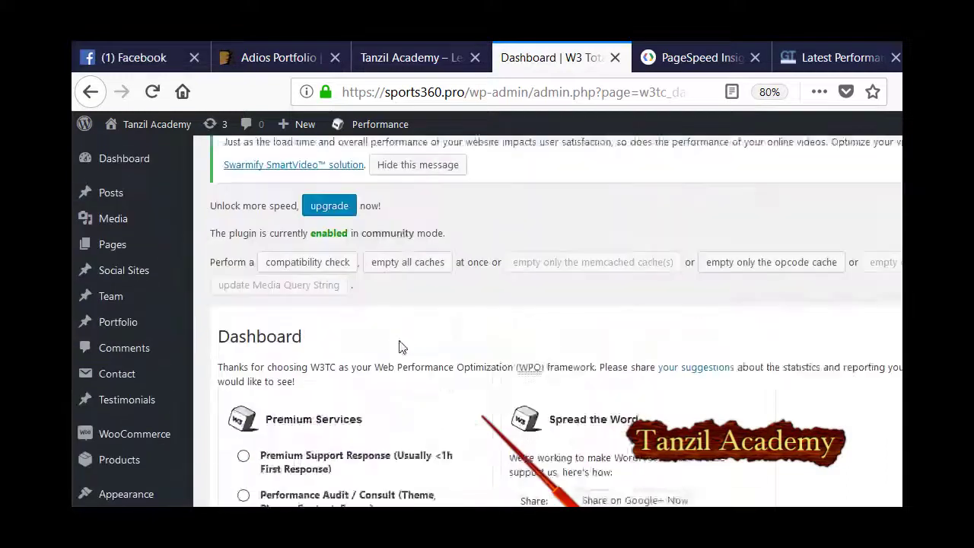
scroll(401, 344, up, 3)
scroll(335, 355, down, 3)
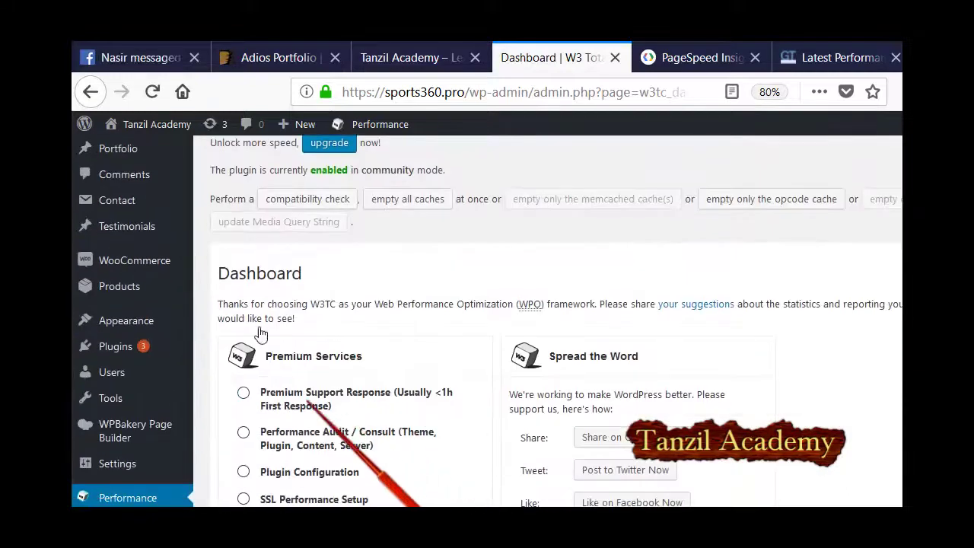
scroll(269, 312, down, 8)
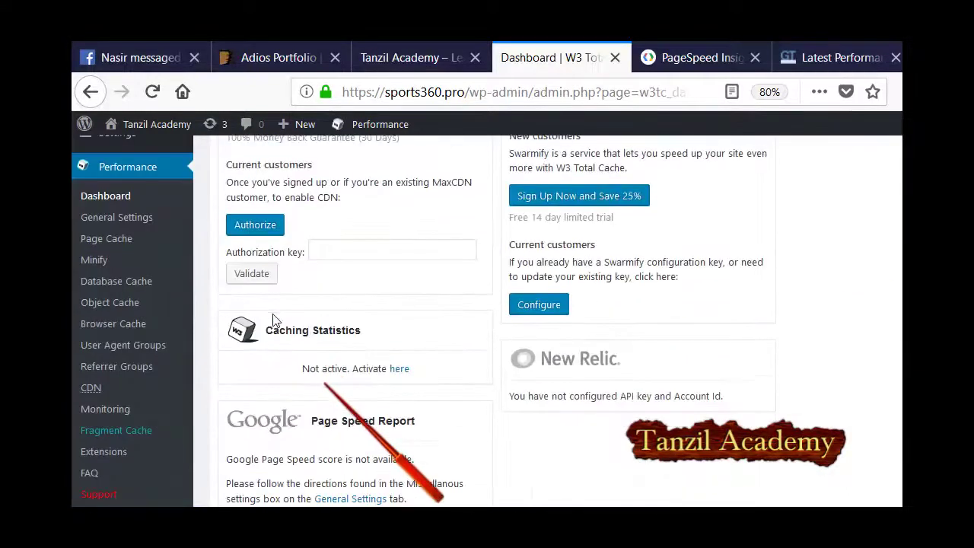
scroll(272, 317, up, 6)
scroll(212, 358, down, 1)
Enable Page Cache in the W3 Total Cache General Settings and save all settings.
click(116, 390)
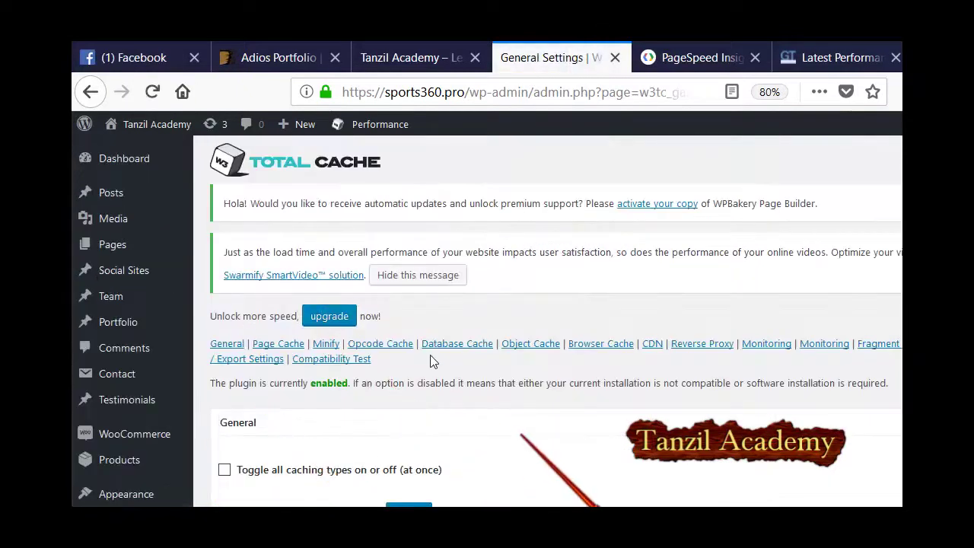
scroll(430, 361, down, 2)
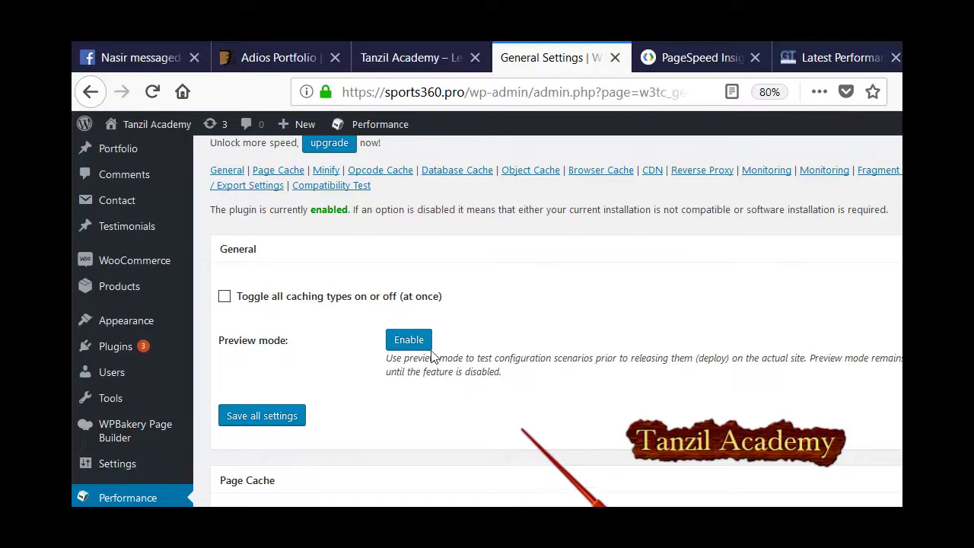
scroll(430, 361, down, 2)
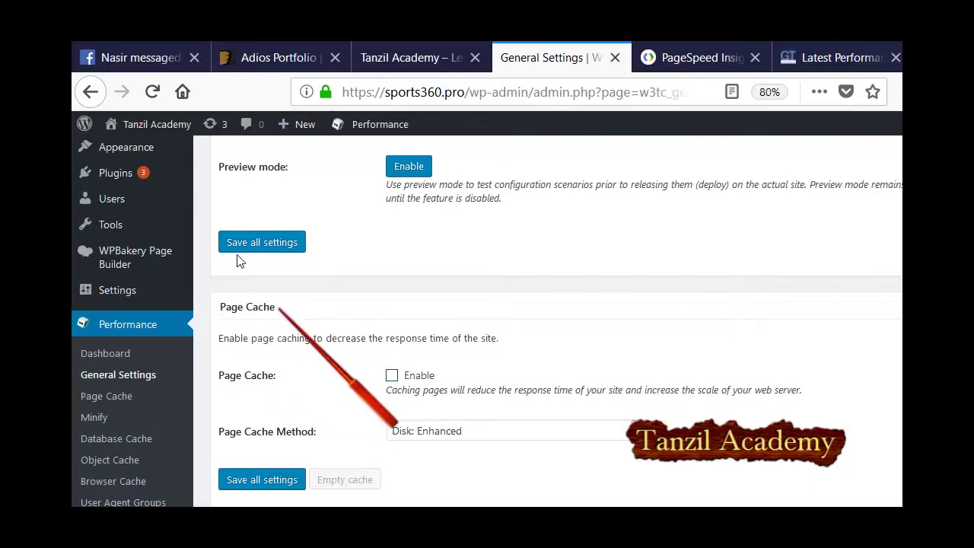
click(392, 375)
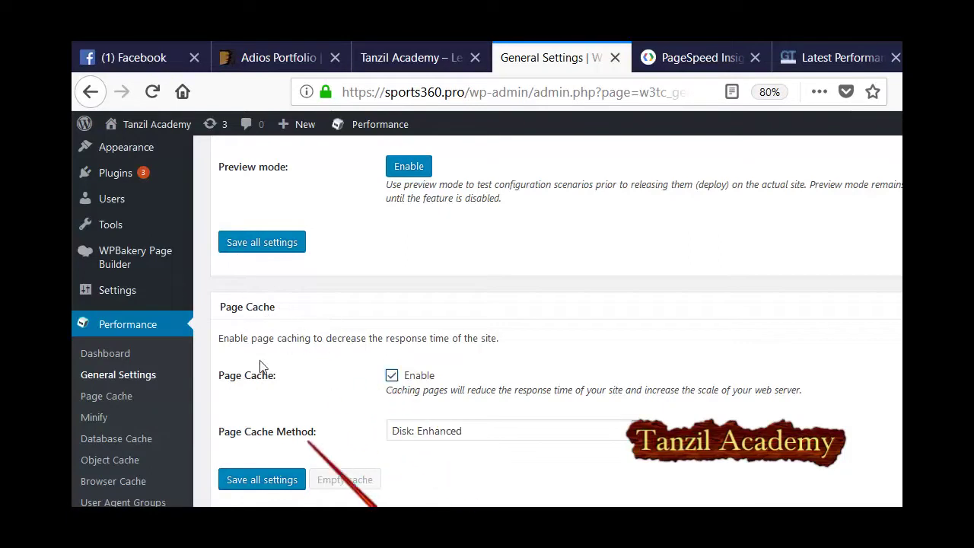
key(Return)
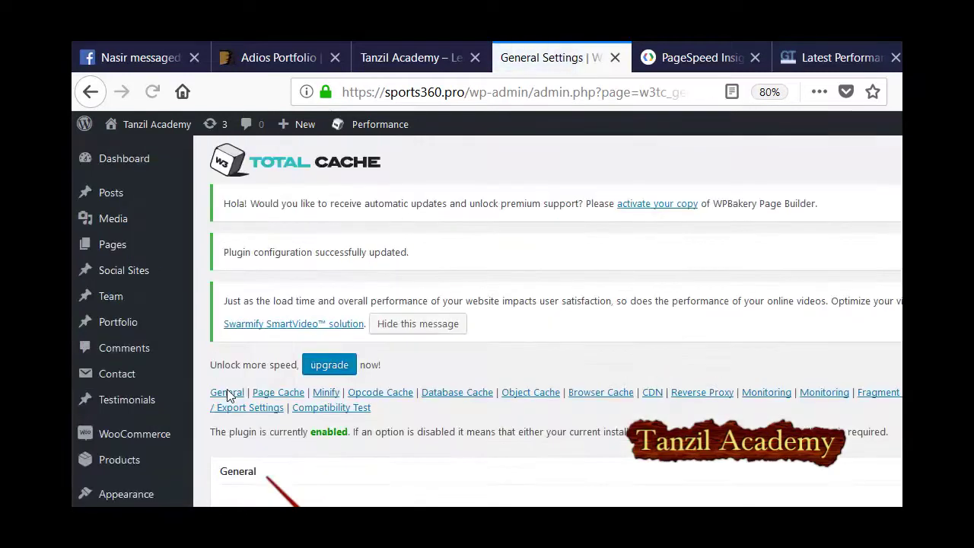
Enable Database Cache in the W3 Total Cache General Settings and save all settings.
scroll(227, 396, down, 2)
scroll(227, 396, down, 2)
scroll(227, 396, down, 5)
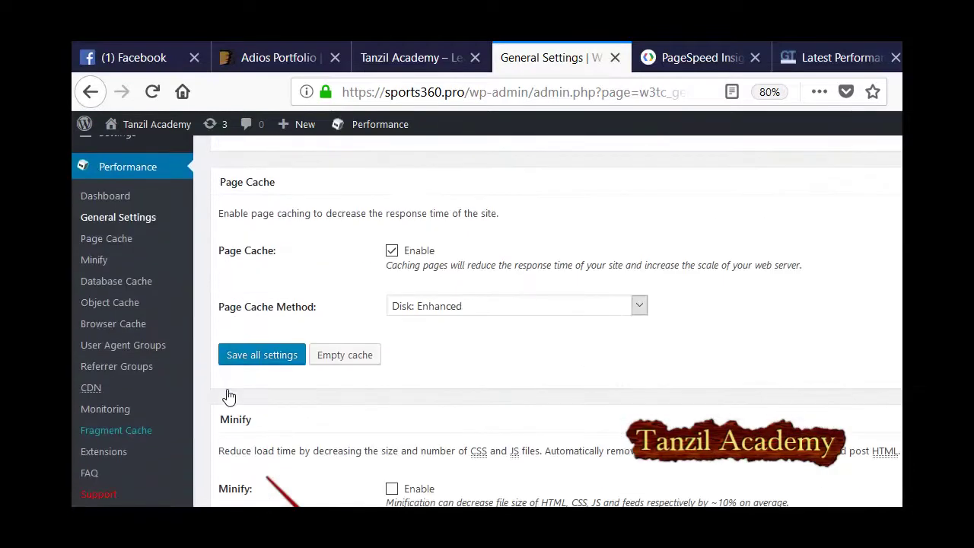
scroll(244, 324, down, 7)
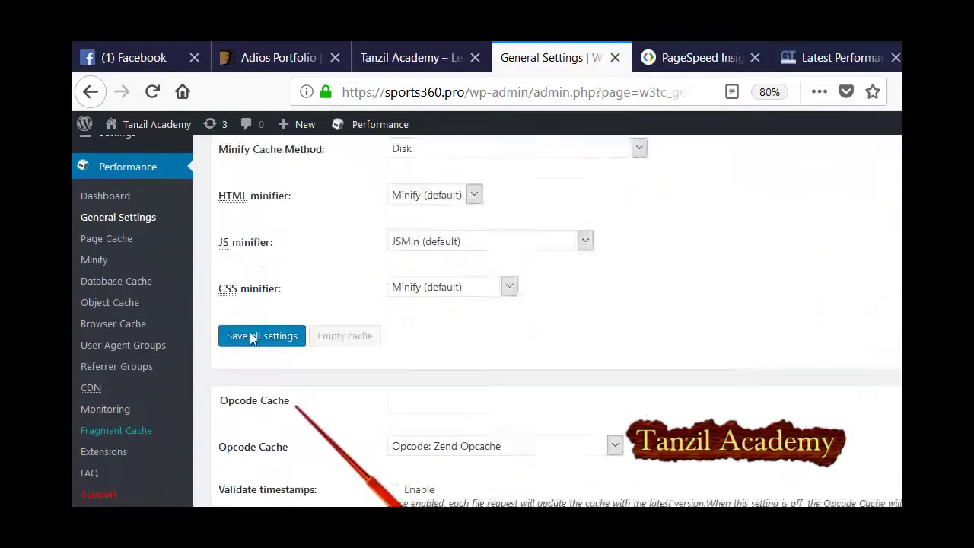
scroll(228, 321, down, 2)
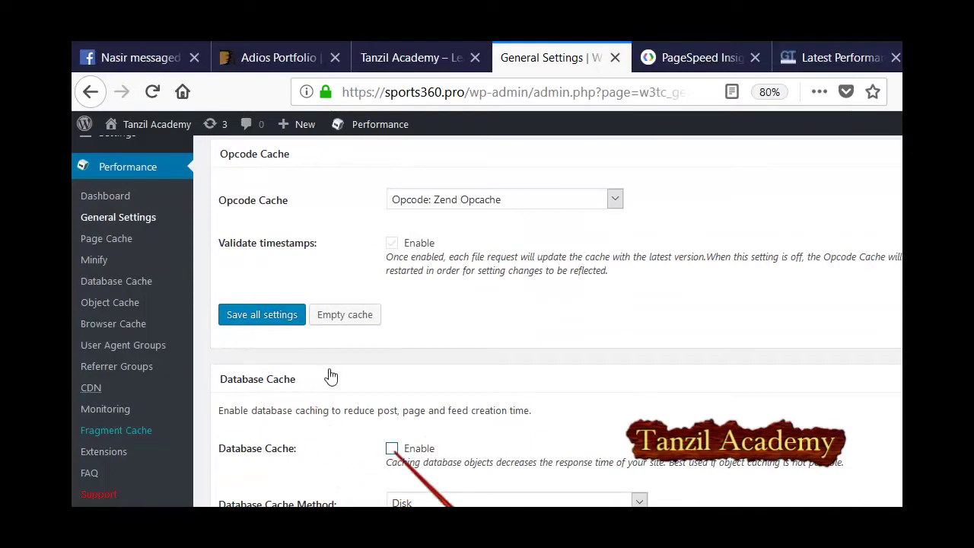
key(space)
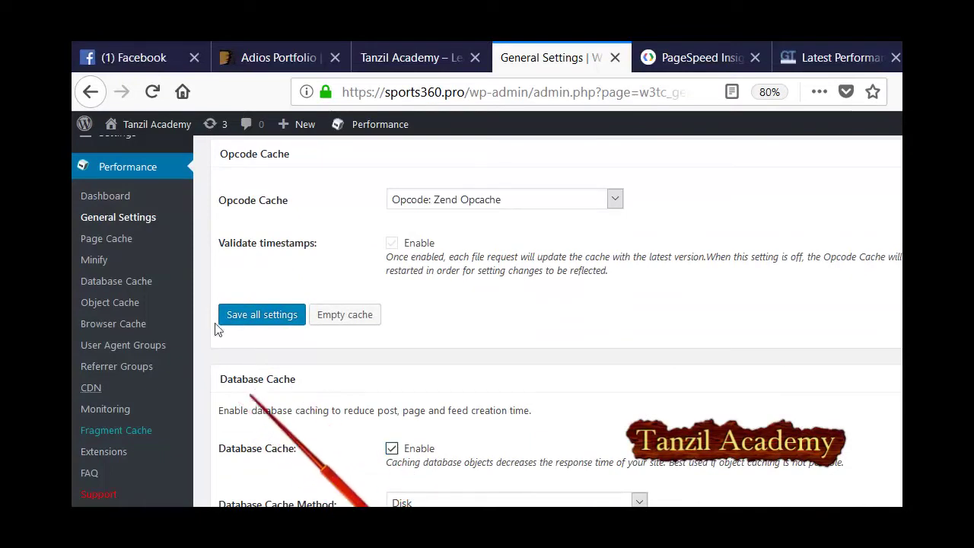
key(Return)
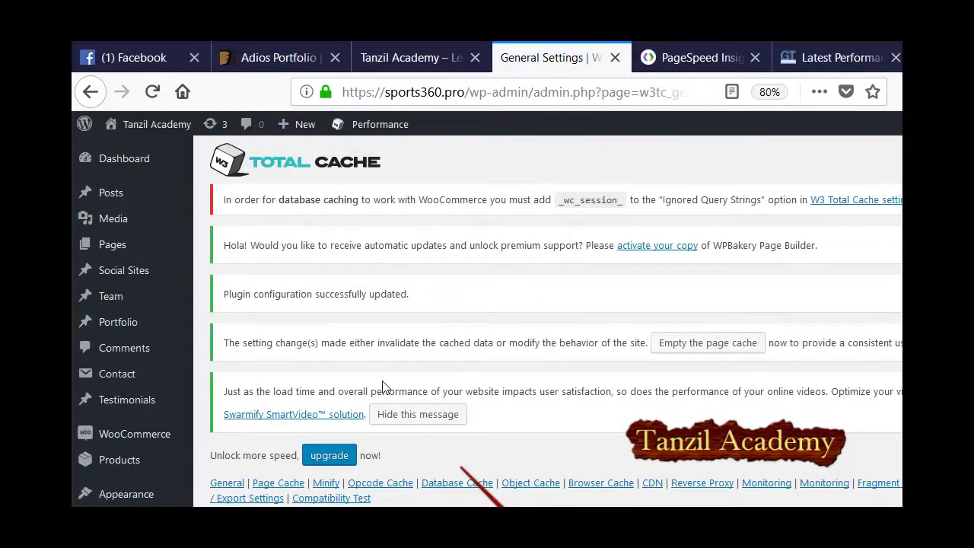
Enable Object Cache in the W3 Total Cache General Settings and save all settings.
scroll(311, 375, down, 15)
scroll(312, 378, down, 3)
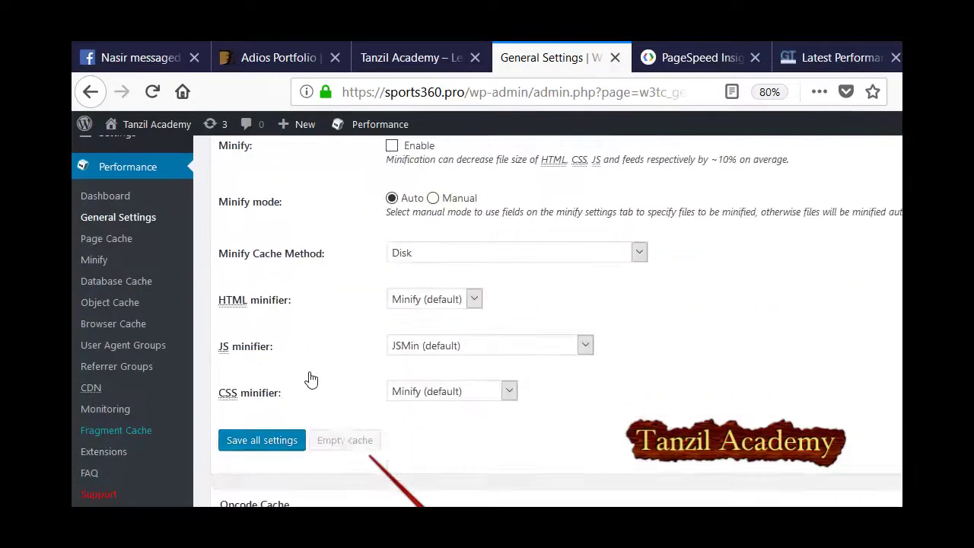
scroll(279, 348, down, 2)
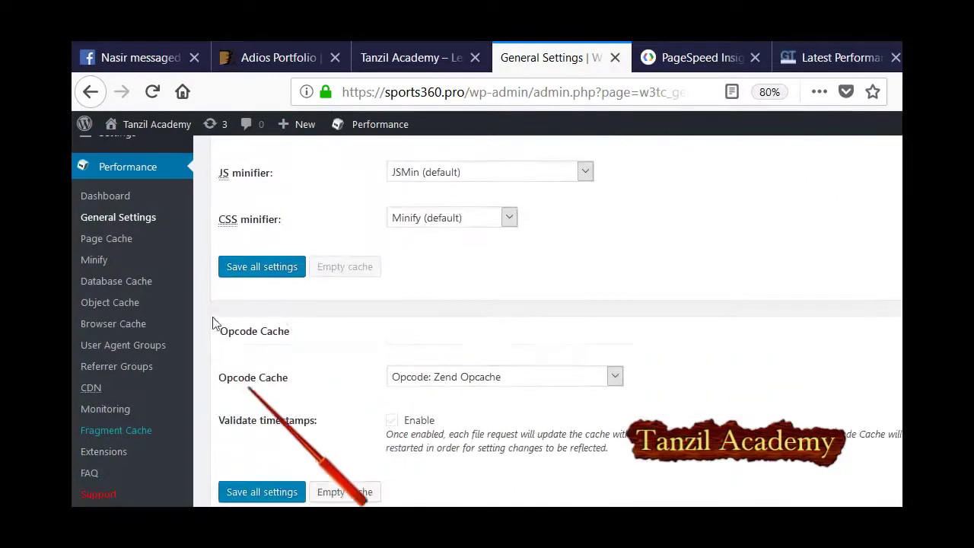
scroll(294, 391, down, 5)
scroll(236, 358, down, 2)
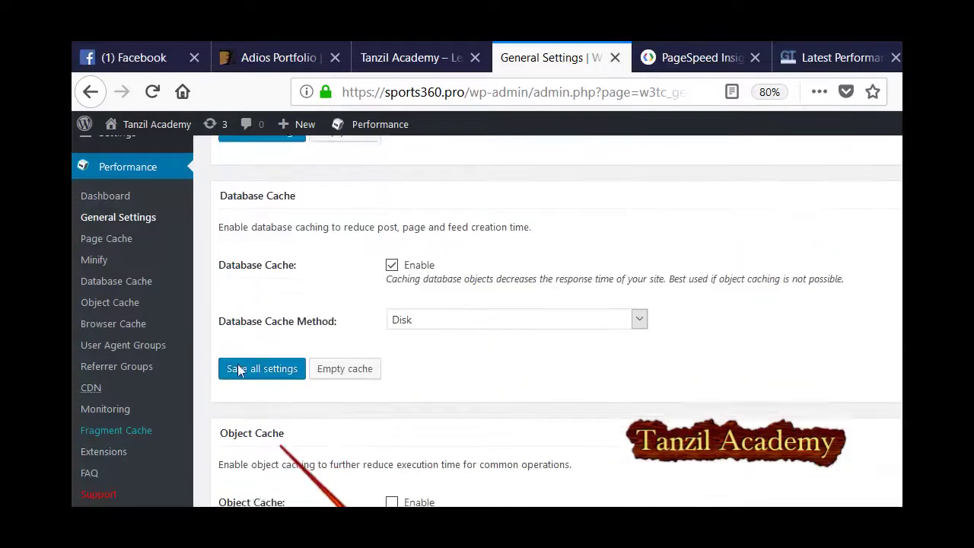
click(391, 429)
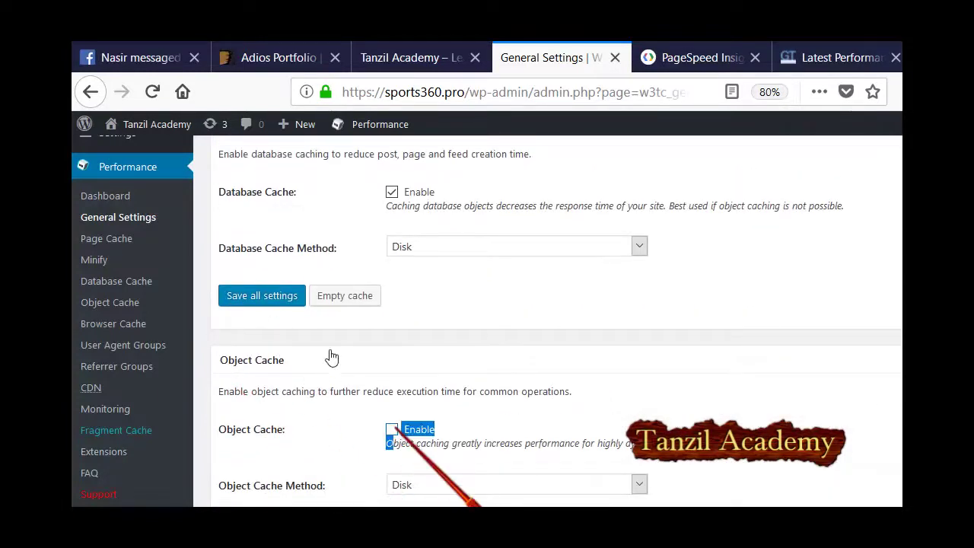
key(Return)
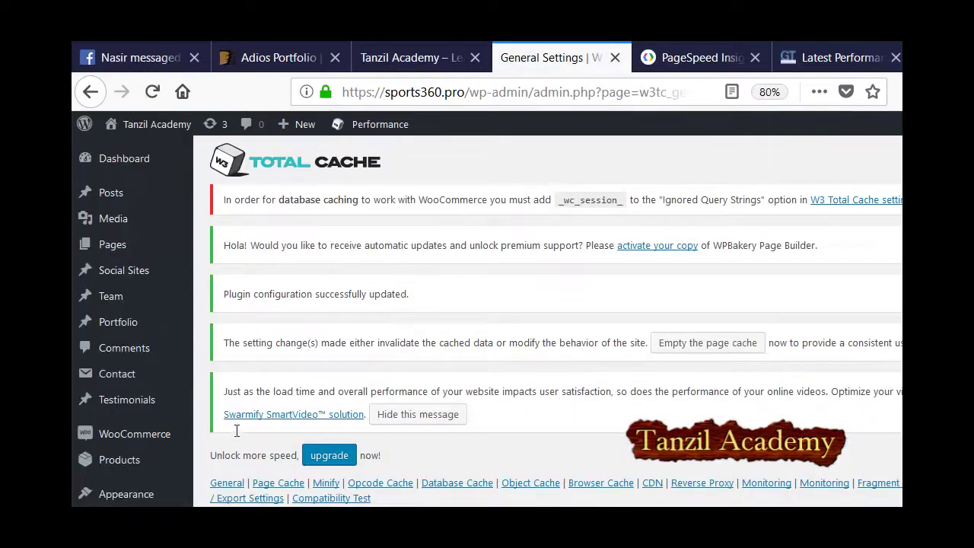
Disable the Google Page Speed dashboard widget in the Miscellaneous section of General Settings and save all settings.
scroll(236, 434, down, 10)
scroll(259, 396, down, 15)
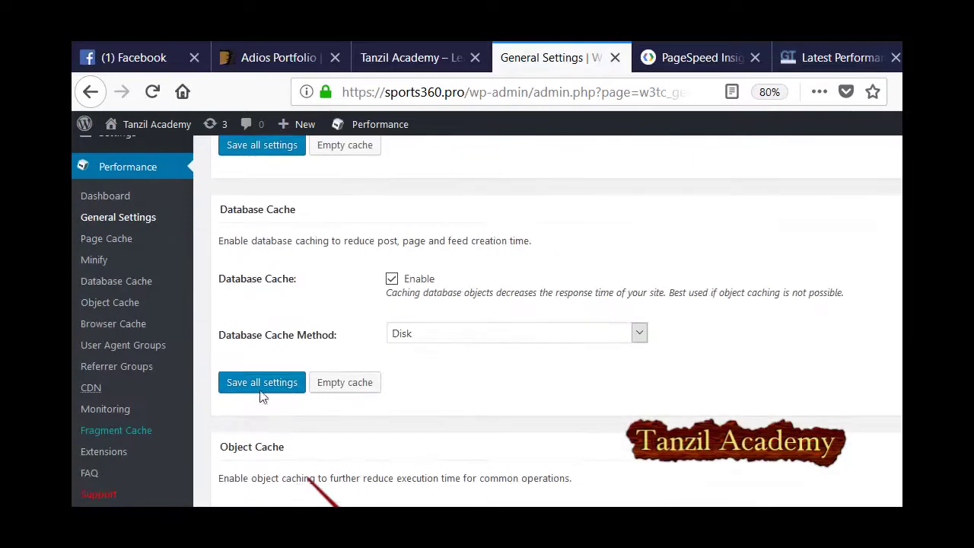
scroll(260, 396, down, 10)
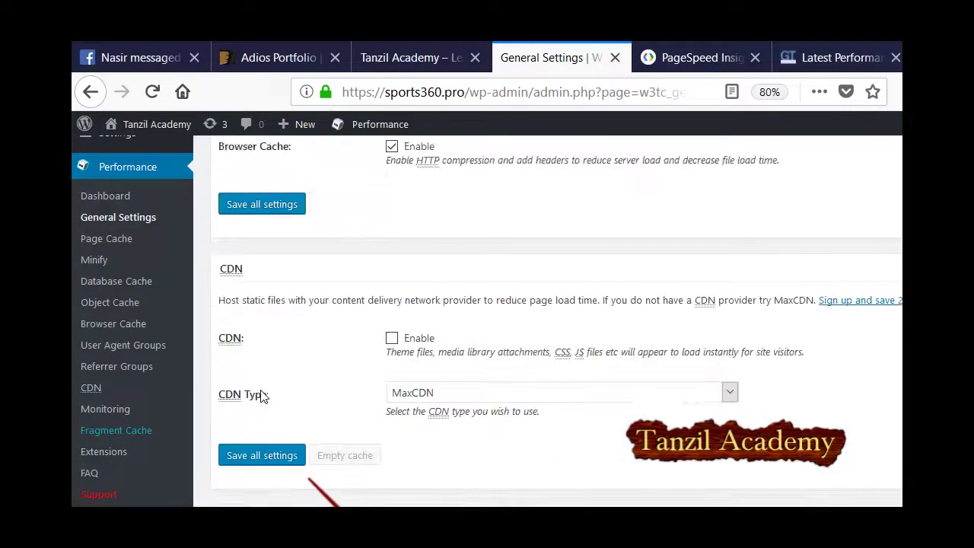
scroll(259, 396, down, 5)
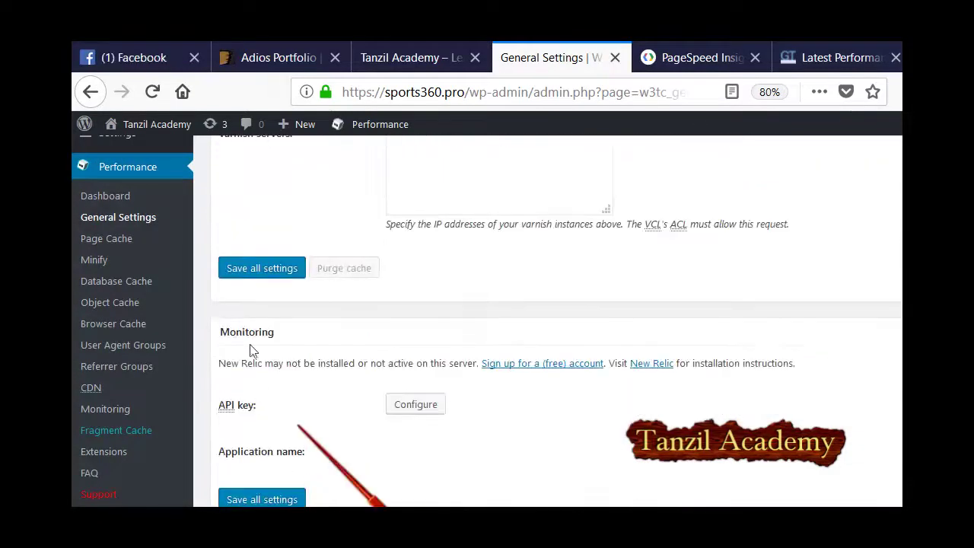
scroll(272, 342, down, 10)
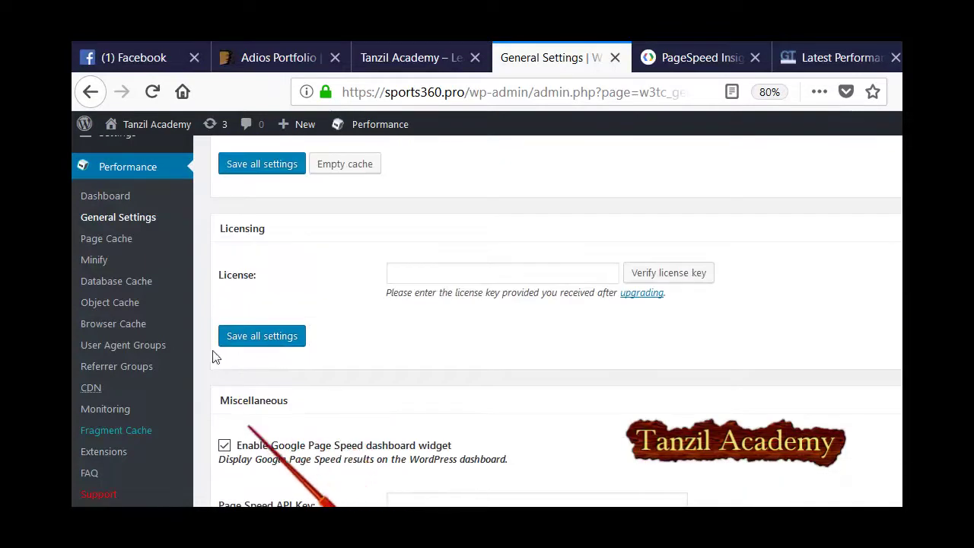
scroll(220, 388, down, 2)
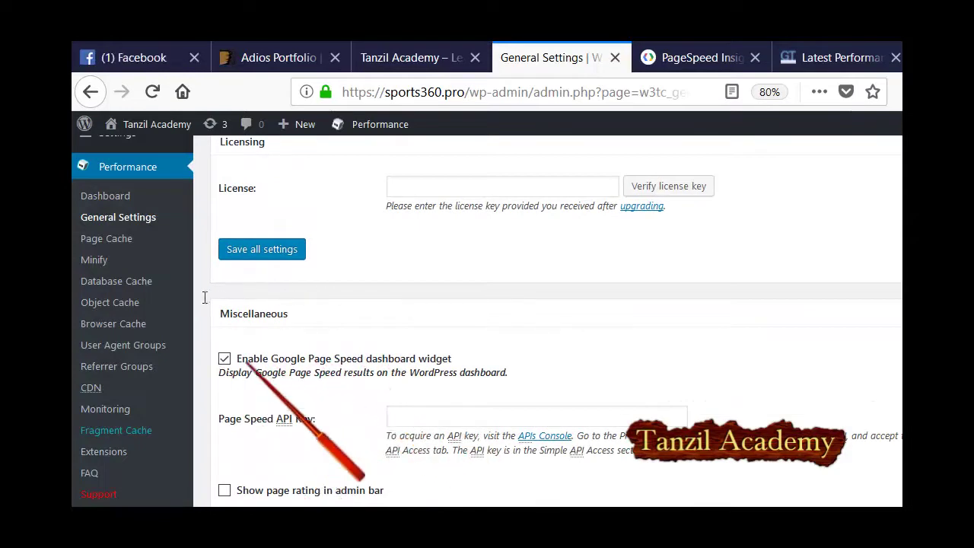
click(224, 358)
scroll(285, 392, down, 2)
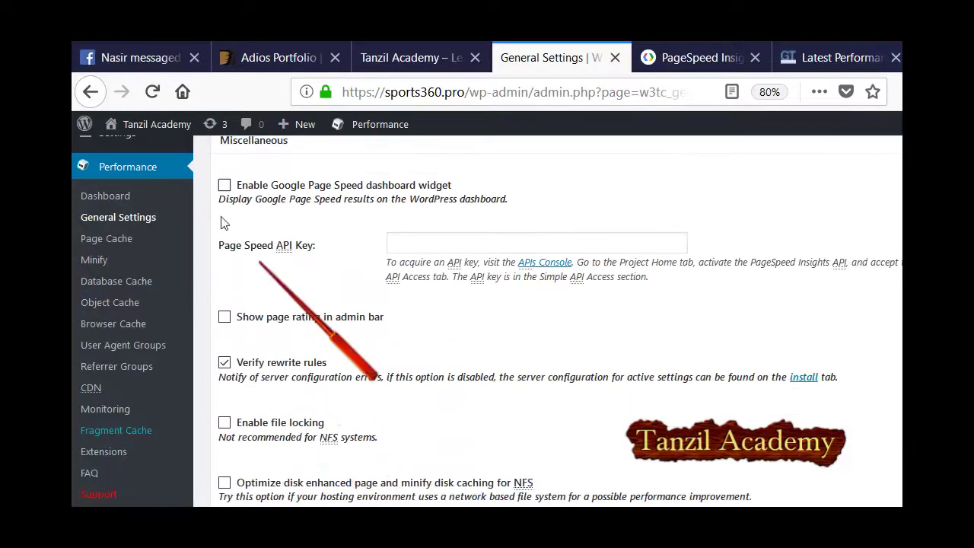
scroll(342, 312, down, 3)
scroll(316, 323, down, 2)
click(216, 287)
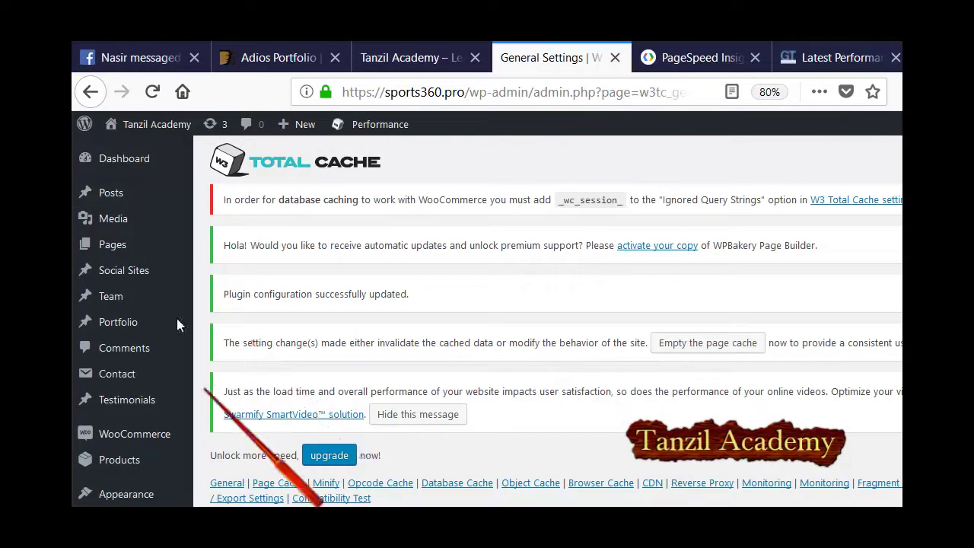
In the W3 Total Cache Browser Cache settings, enable the expires header and the cache control header in the General section.
scroll(217, 281, down, 7)
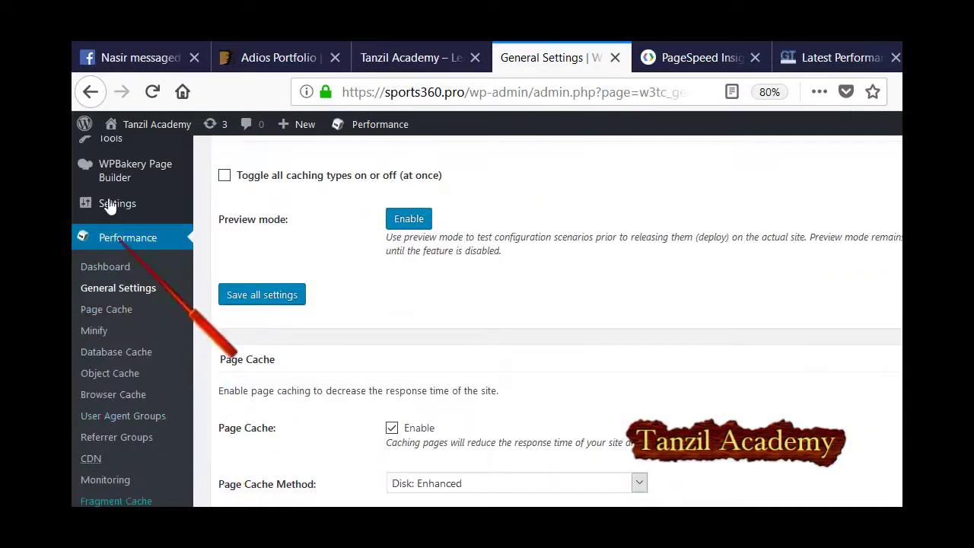
click(114, 394)
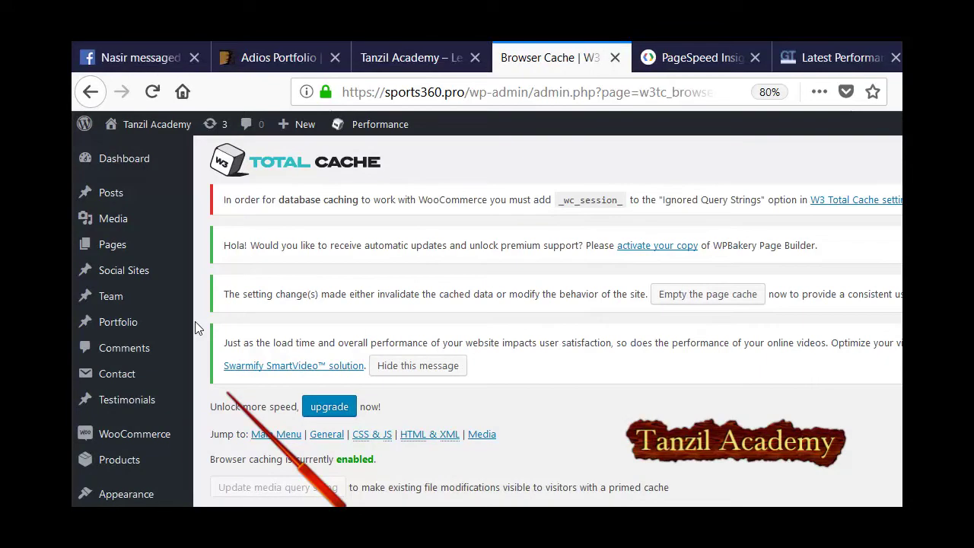
scroll(251, 341, down, 3)
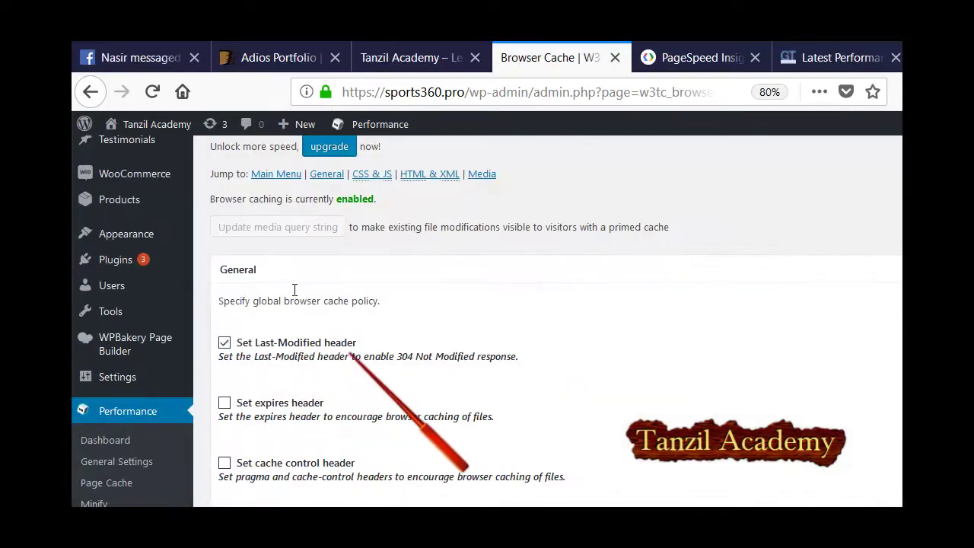
key(space)
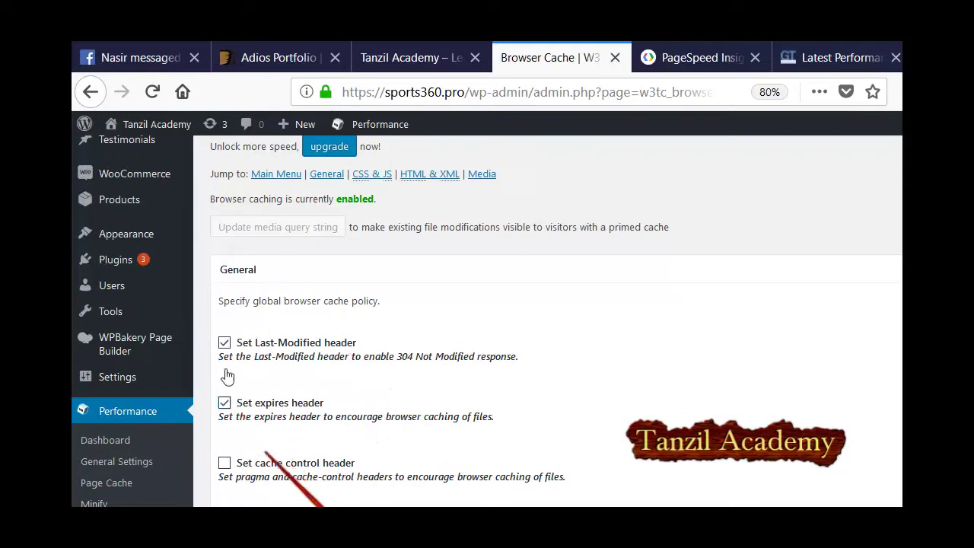
key(space)
scroll(197, 388, down, 3)
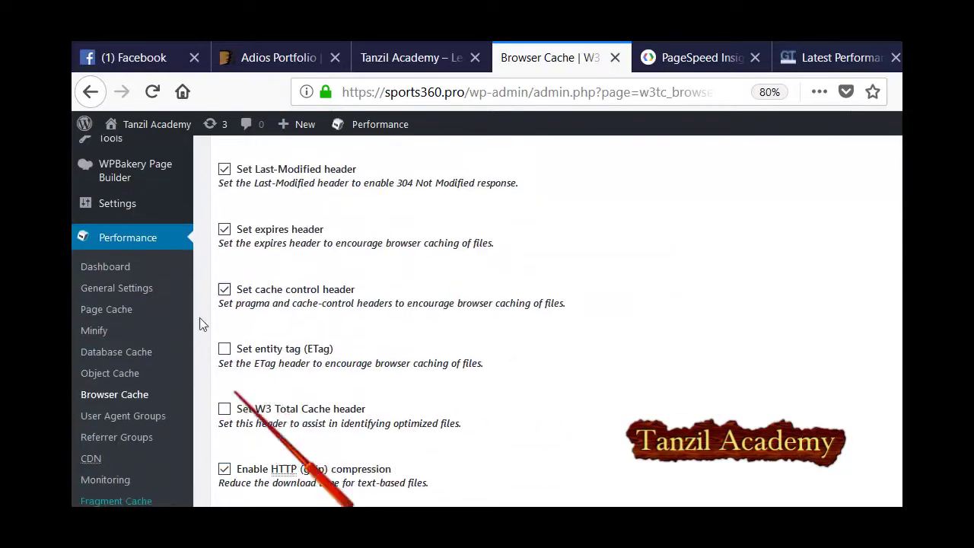
Enable the entity tag (ETag) and the W3 Total Cache header for browser caching and save the settings.
key(space)
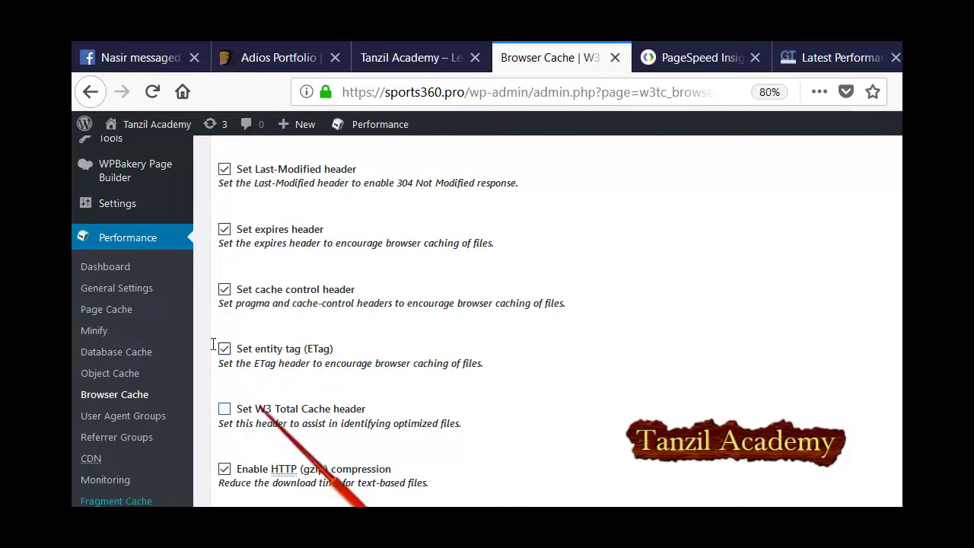
key(Tab)
key(space)
key(Tab)
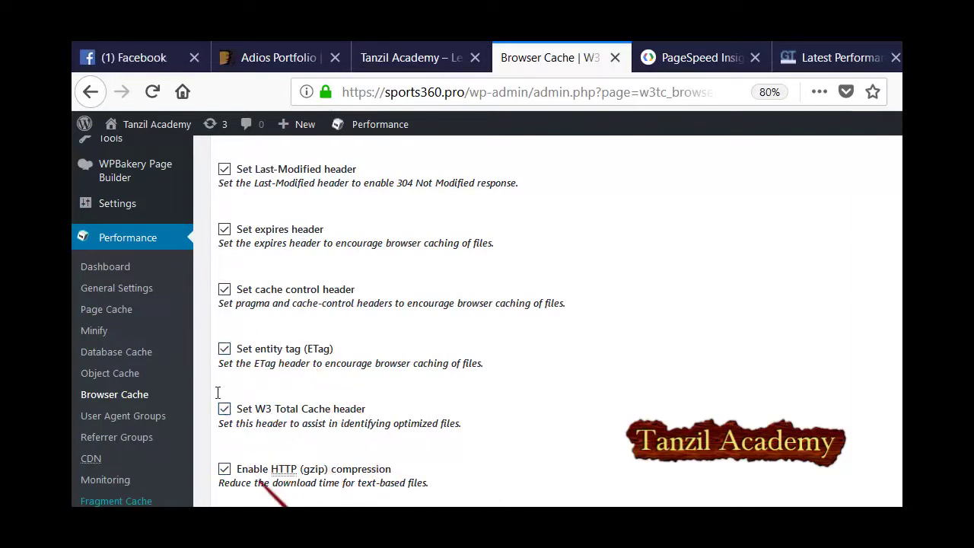
scroll(334, 390, down, 3)
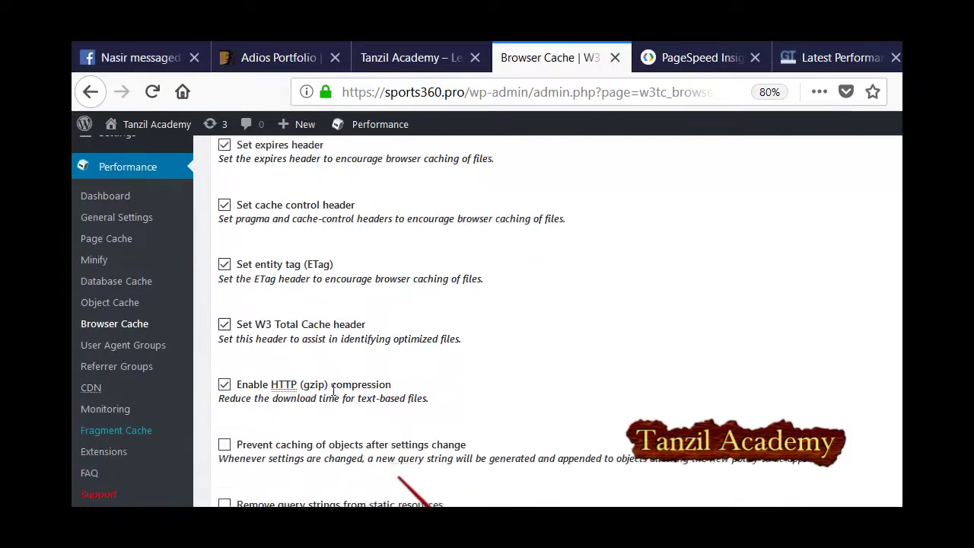
scroll(334, 390, down, 10)
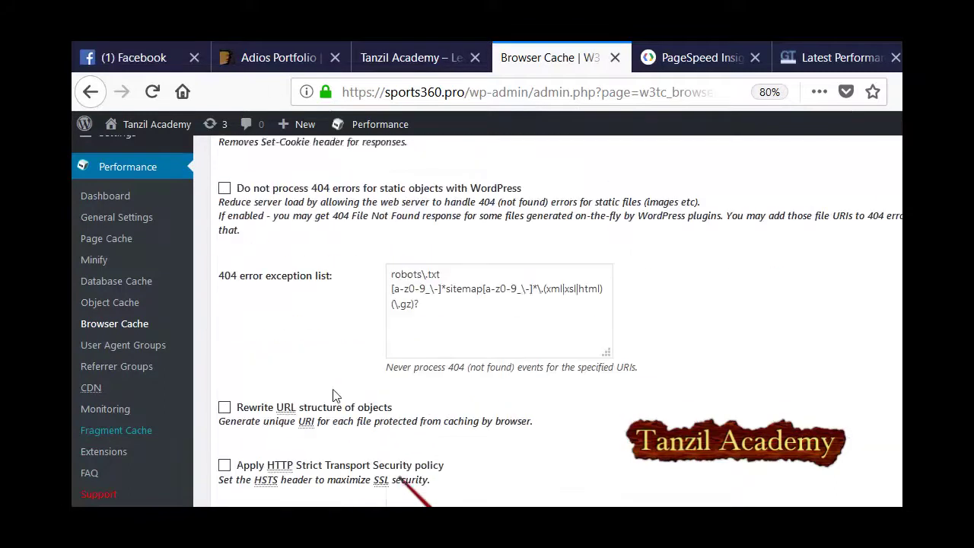
key(Return)
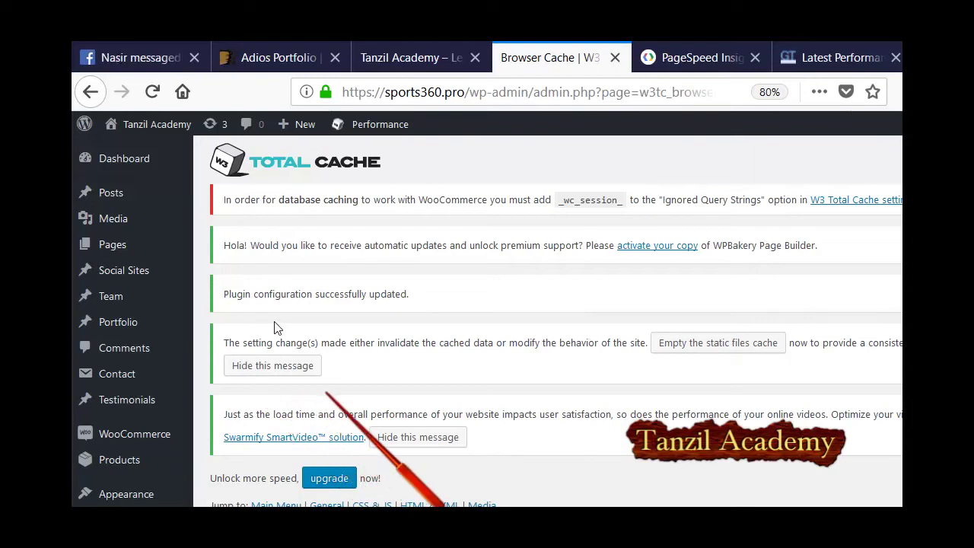
Look over the saved Browser Cache page and return to the WordPress Dashboard.
scroll(278, 322, down, 1)
scroll(259, 331, down, 1)
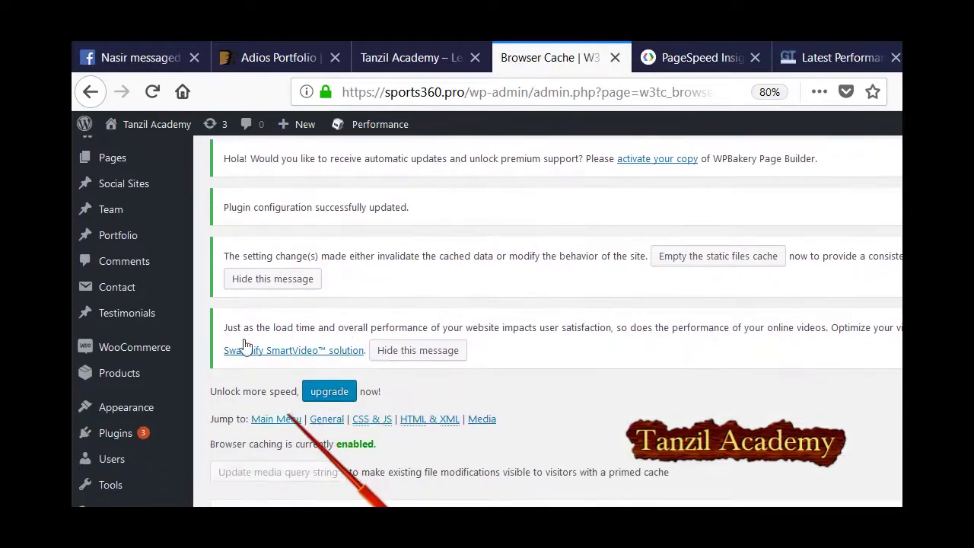
scroll(279, 339, down, 5)
scroll(281, 345, up, 5)
scroll(281, 345, up, 1)
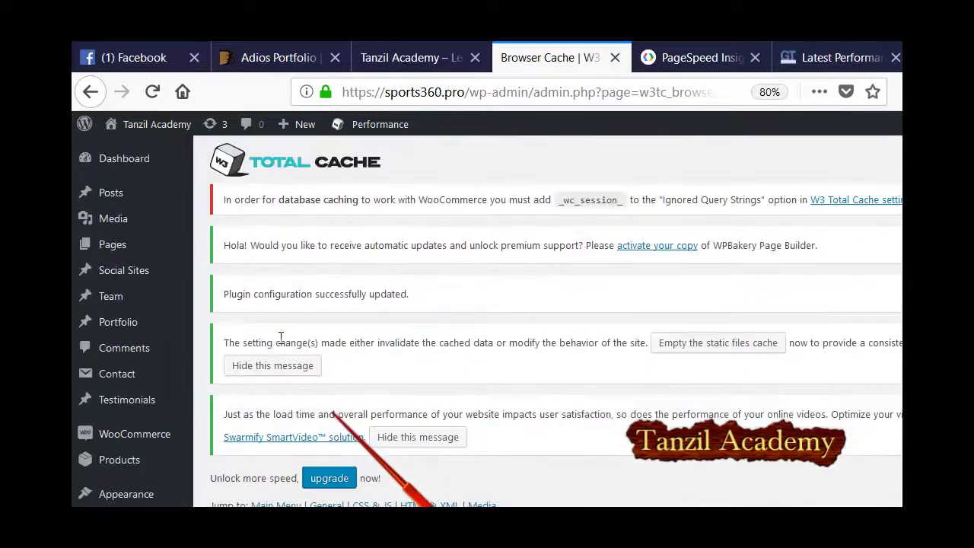
click(112, 141)
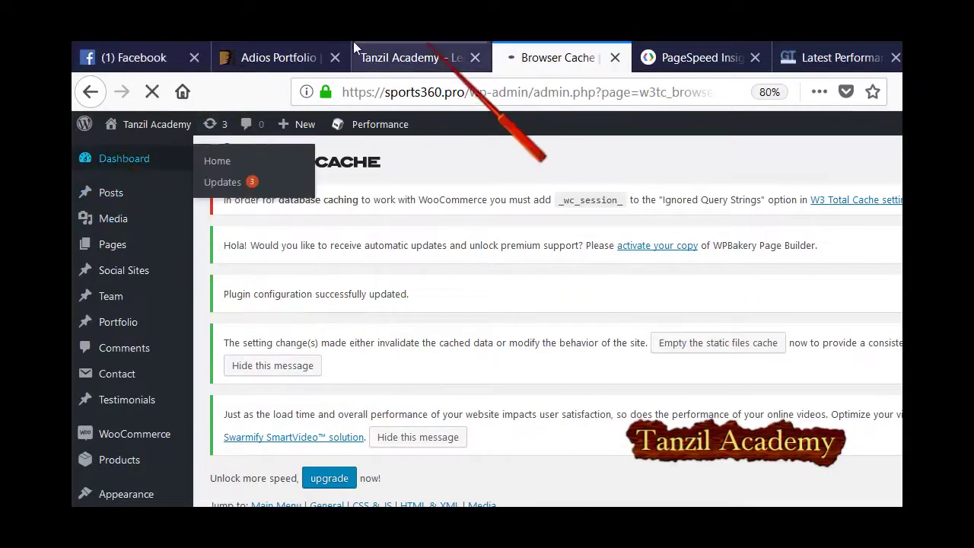
click(696, 58)
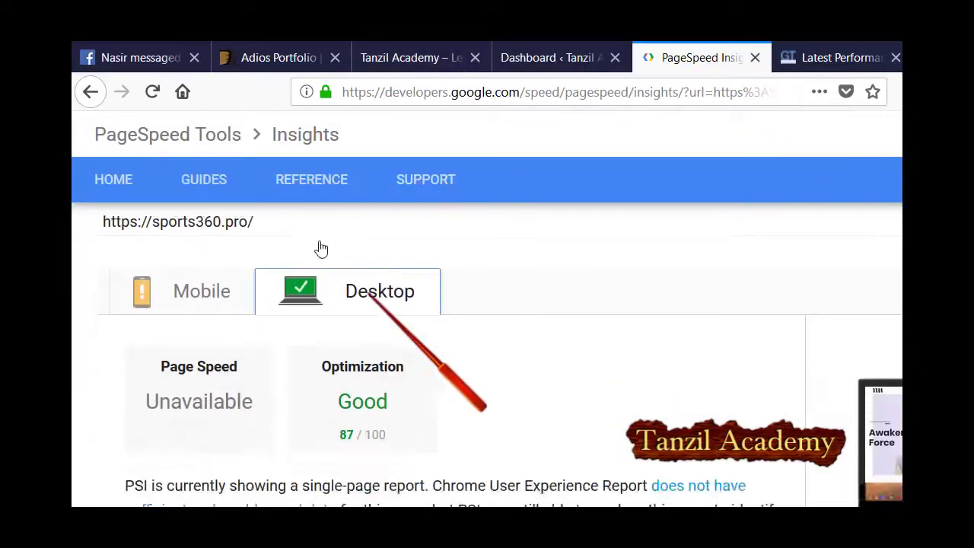
click(840, 284)
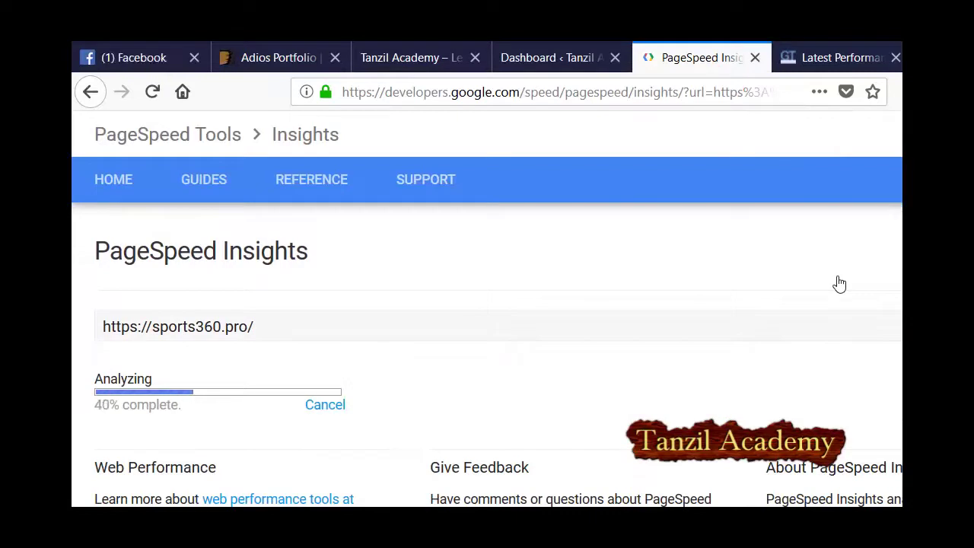
key(ctrl+Tab)
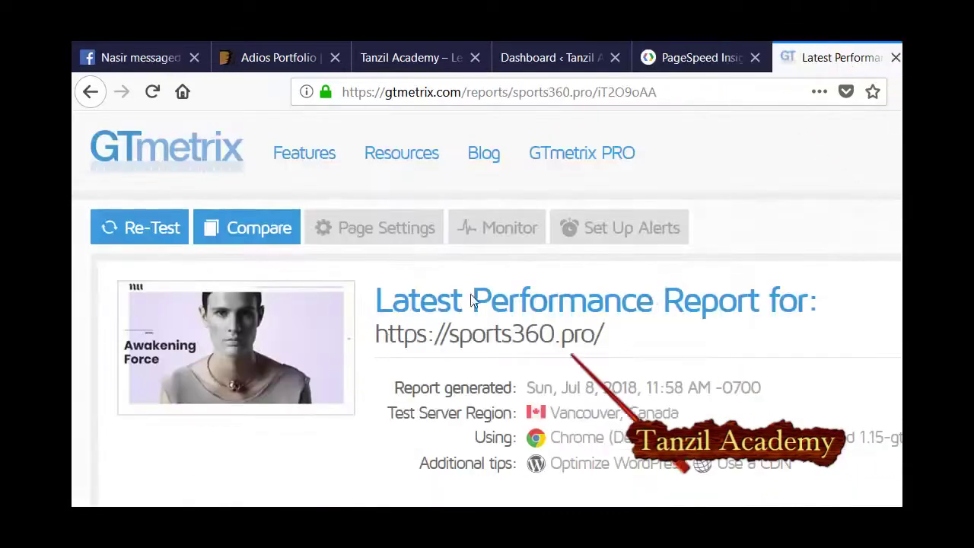
scroll(761, 297, down, 5)
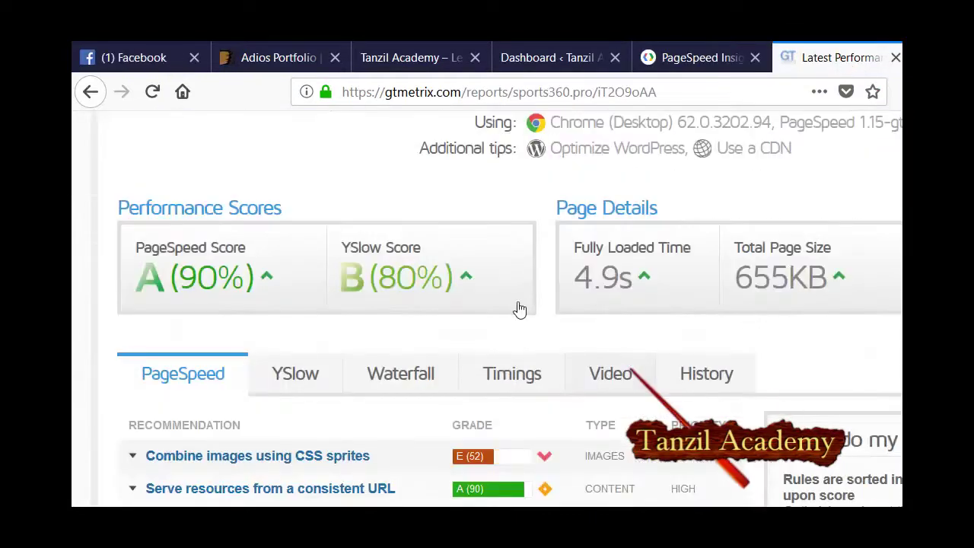
scroll(517, 304, up, 2)
scroll(442, 301, up, 4)
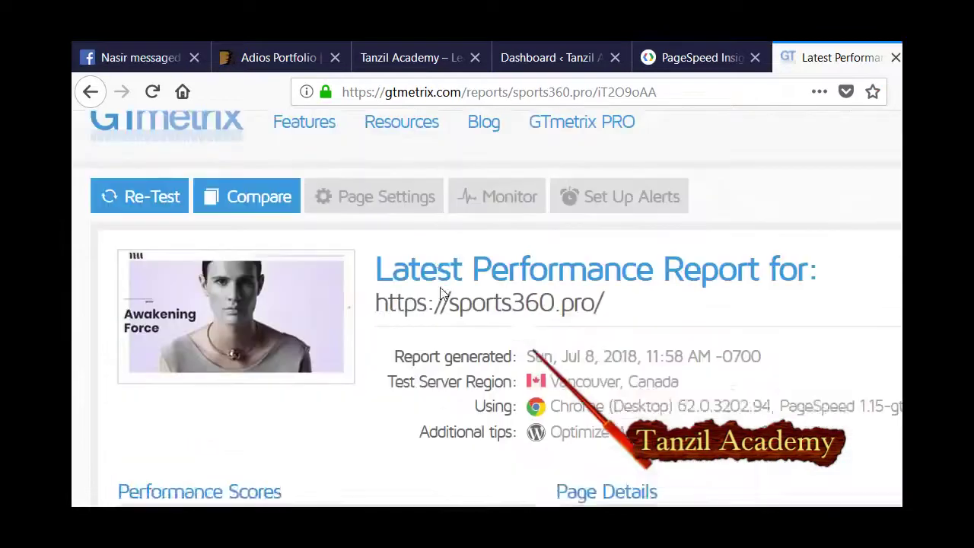
scroll(442, 297, down, 5)
scroll(440, 288, down, 5)
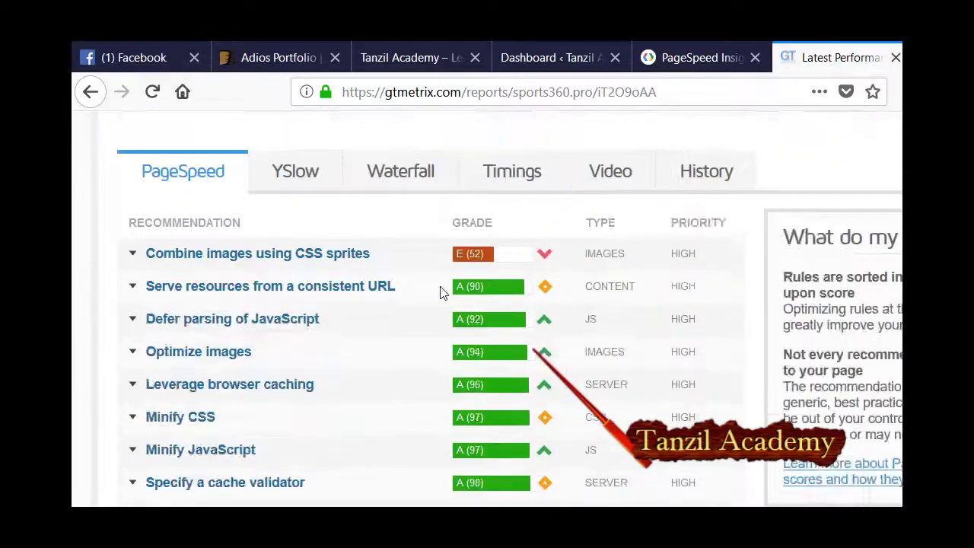
scroll(441, 293, up, 7)
scroll(450, 309, up, 2)
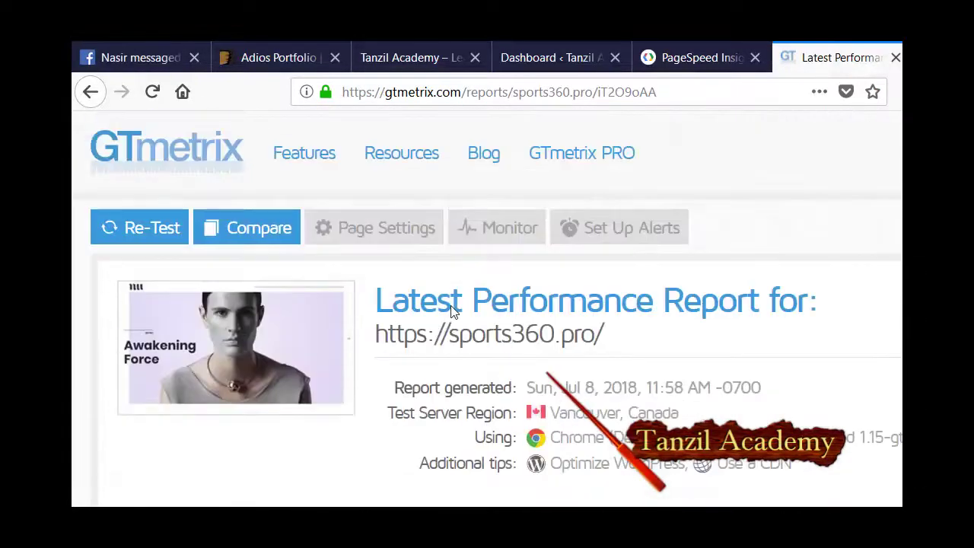
click(89, 91)
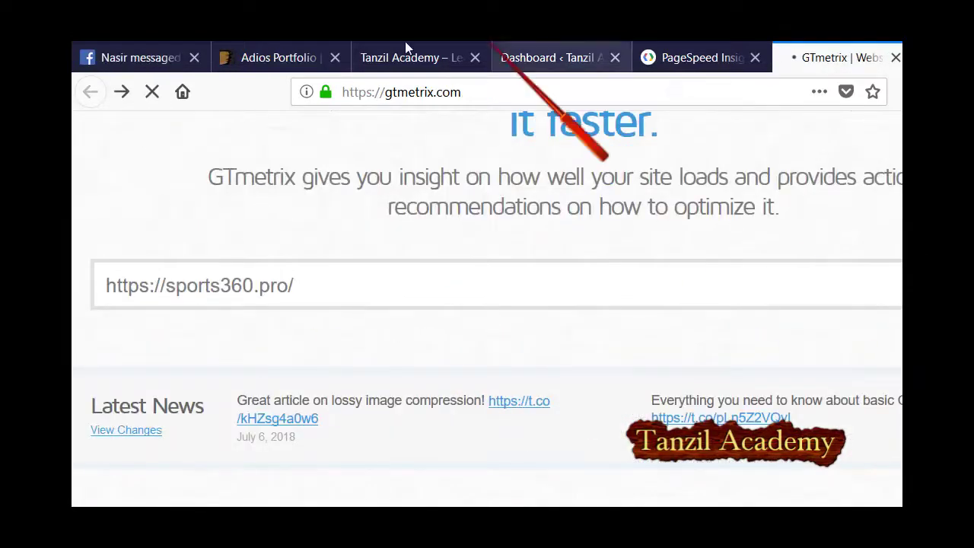
key(ctrl+Page_Up)
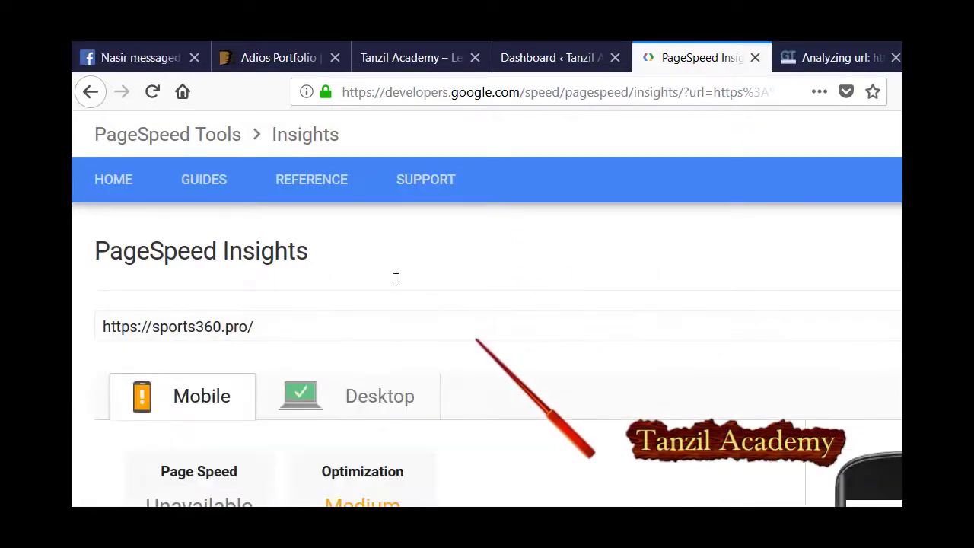
scroll(396, 280, down, 2)
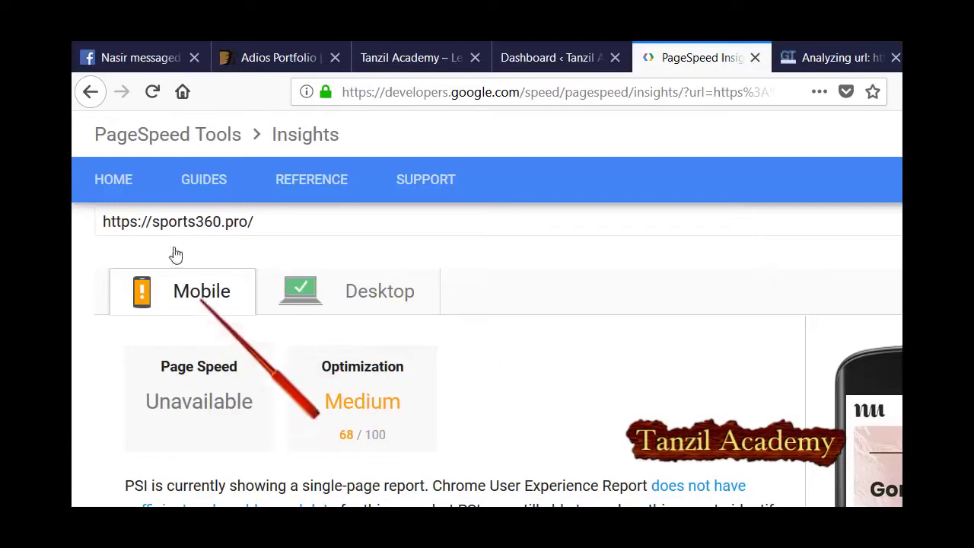
click(304, 255)
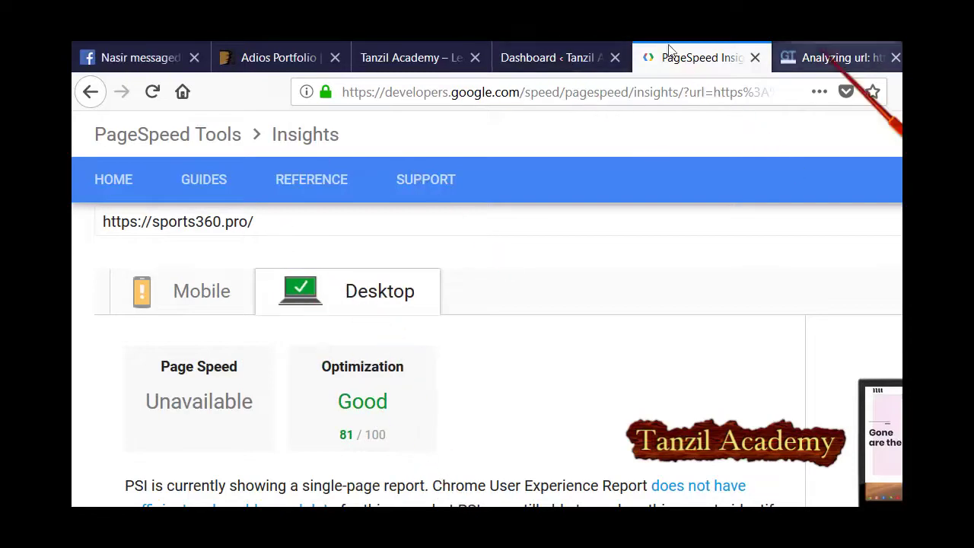
key(ctrl+Tab)
scroll(456, 290, down, 3)
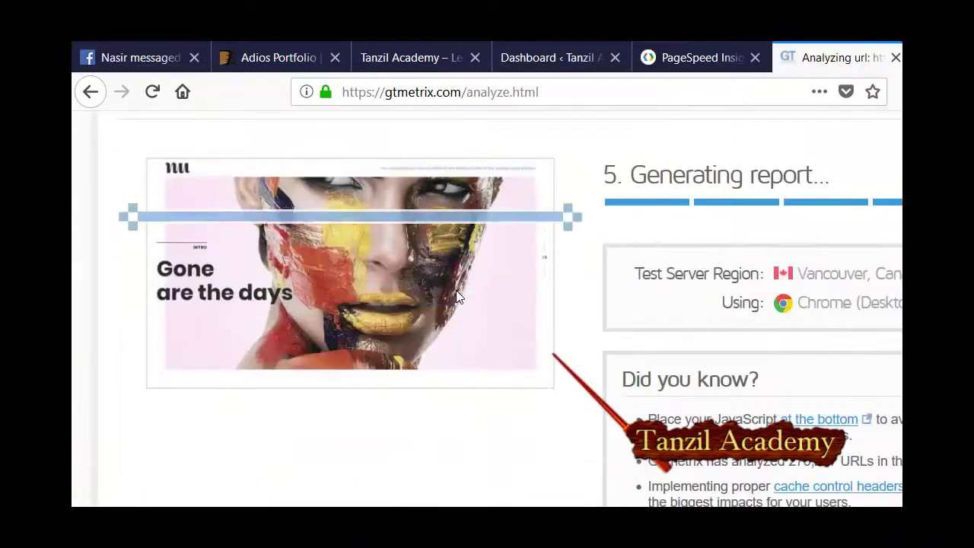
scroll(440, 322, down, 3)
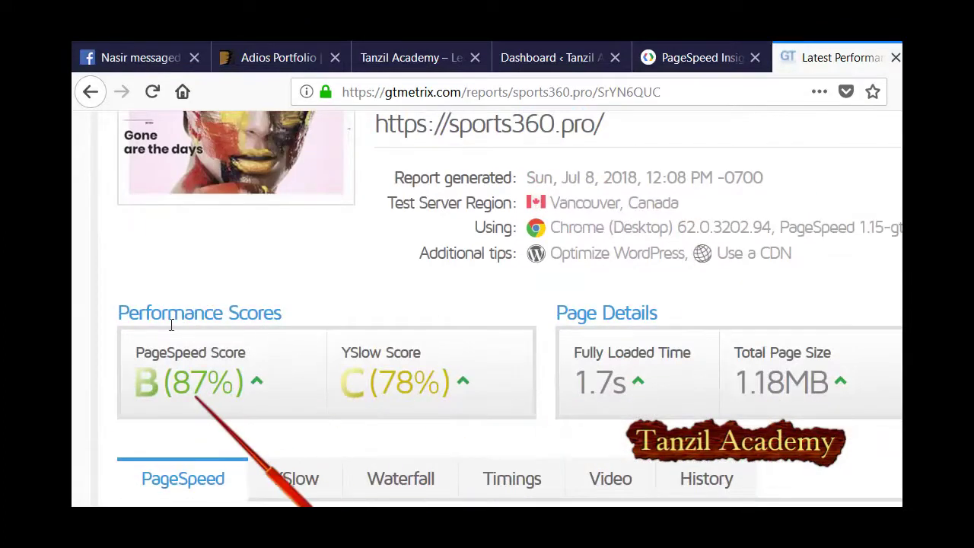
scroll(374, 319, down, 3)
scroll(373, 326, up, 6)
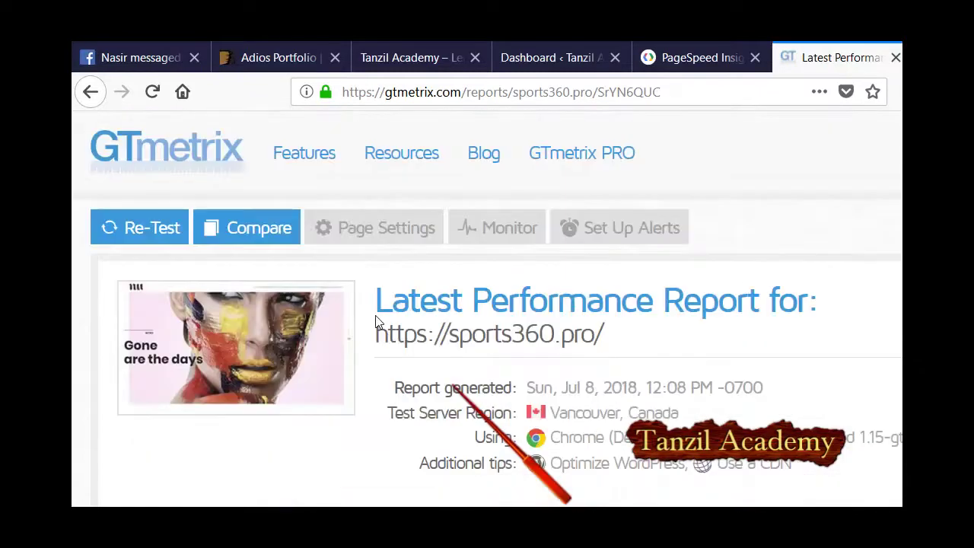
Return to the WordPress admin, upload and install the plugin file 2. wp-smush-pro, and activate it.
click(499, 50)
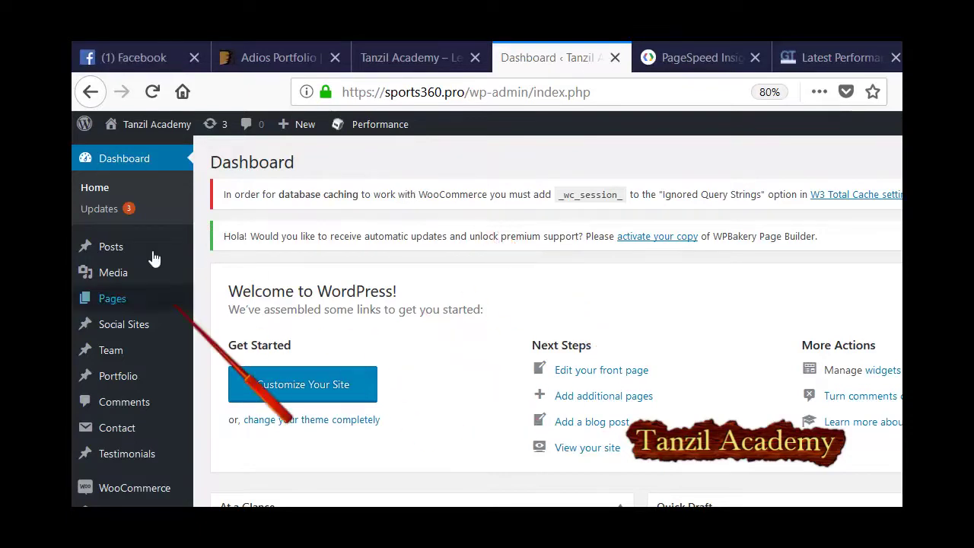
scroll(141, 385, down, 2)
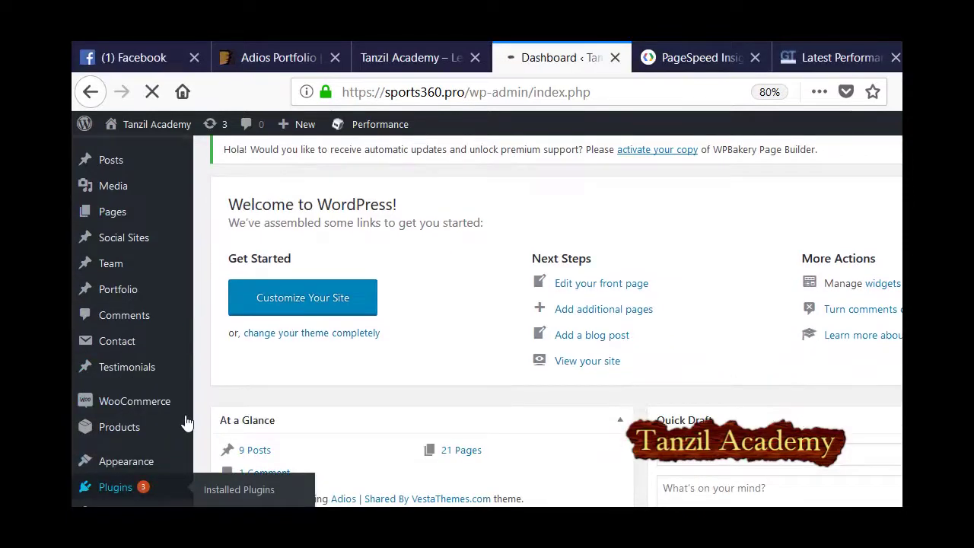
click(349, 162)
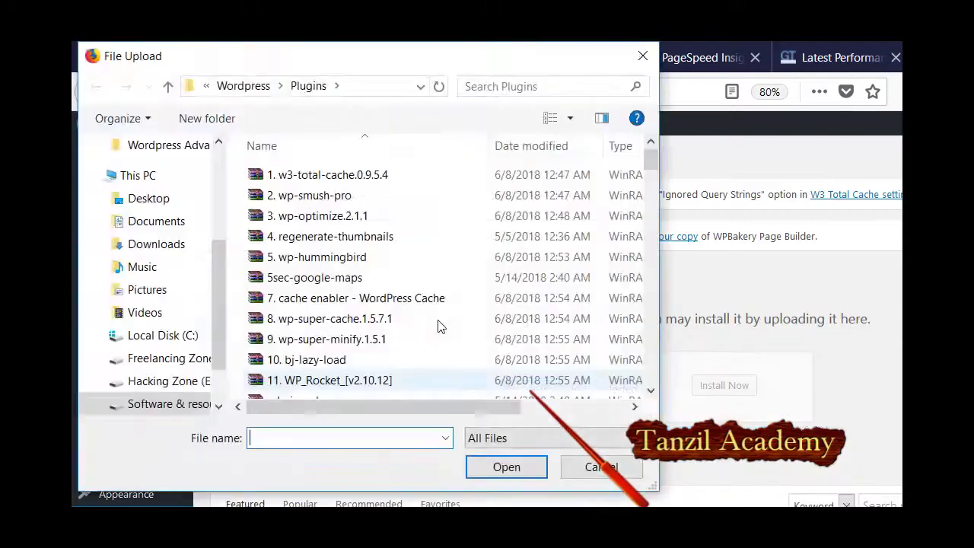
click(329, 237)
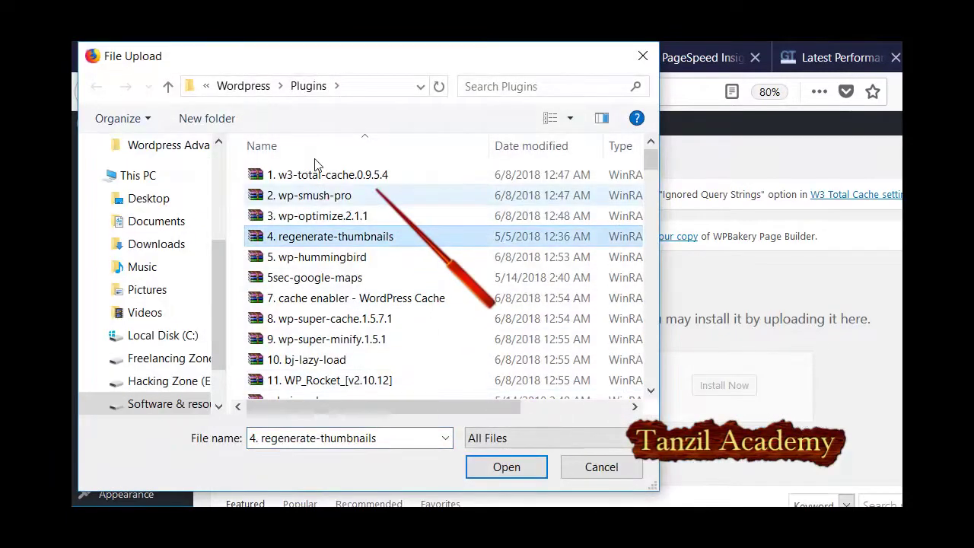
click(320, 195)
double_click(363, 194)
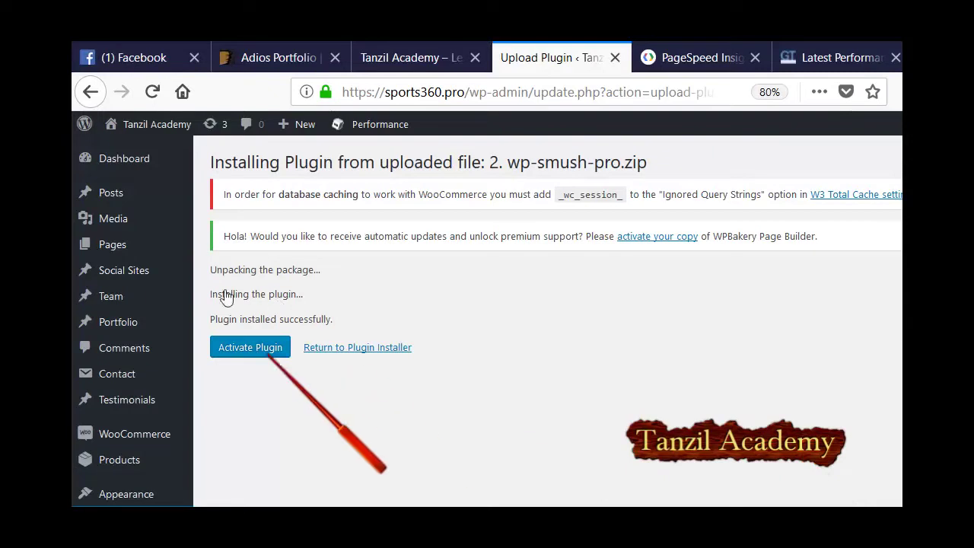
click(250, 347)
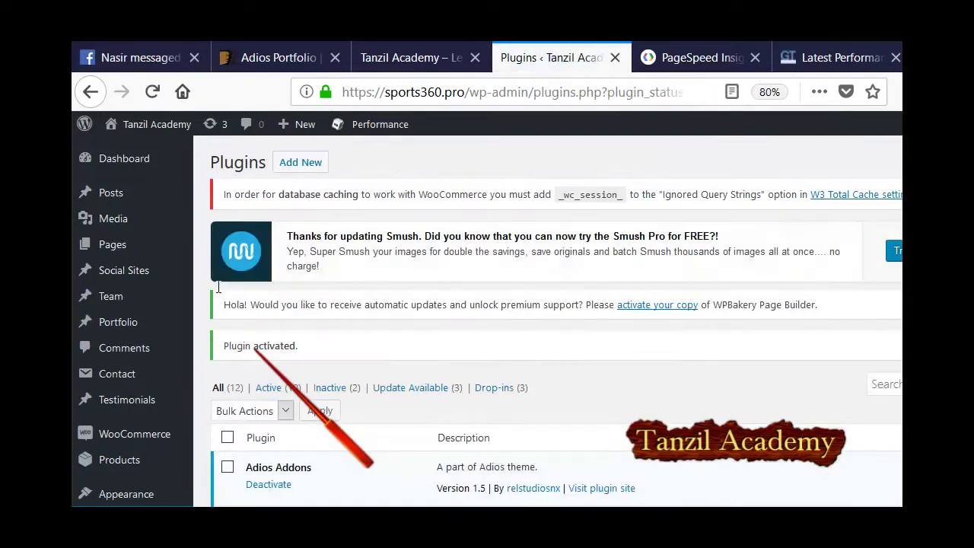
Find WP Smush Pro among the installed plugins and open its settings.
scroll(246, 340, down, 5)
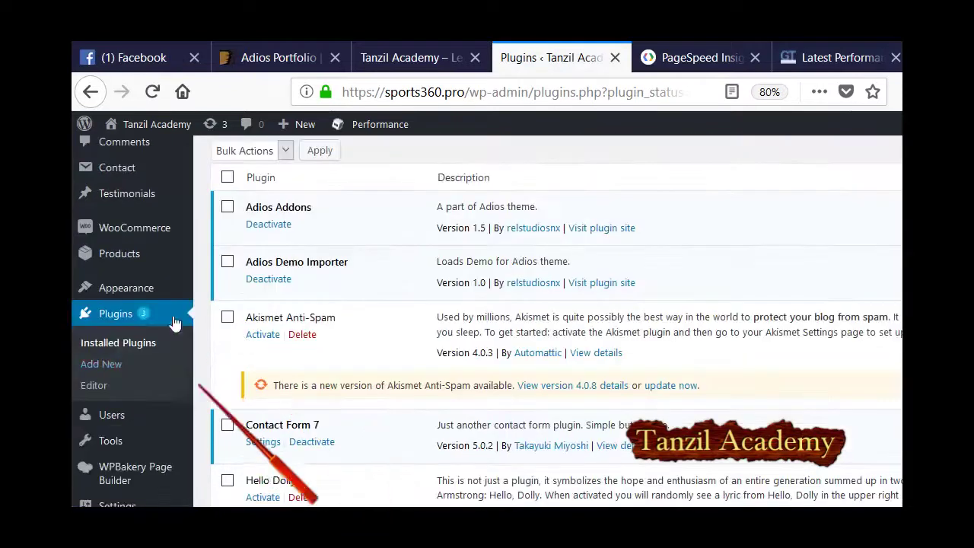
scroll(228, 297, up, 4)
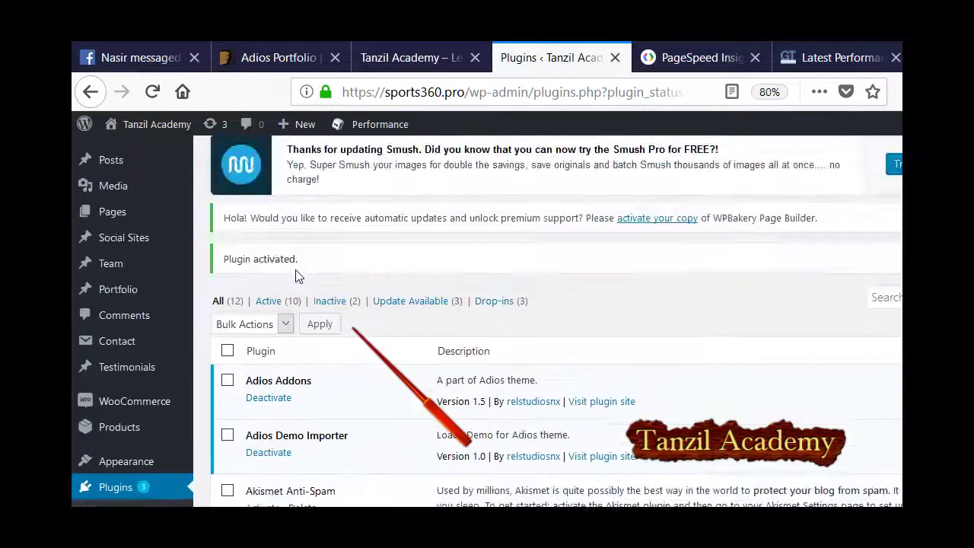
scroll(300, 282, down, 7)
scroll(301, 281, down, 5)
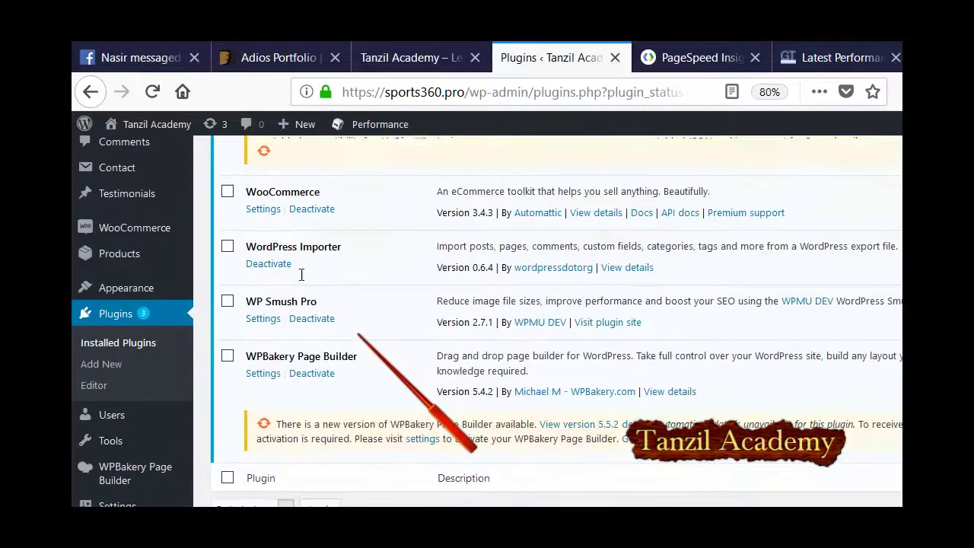
click(263, 315)
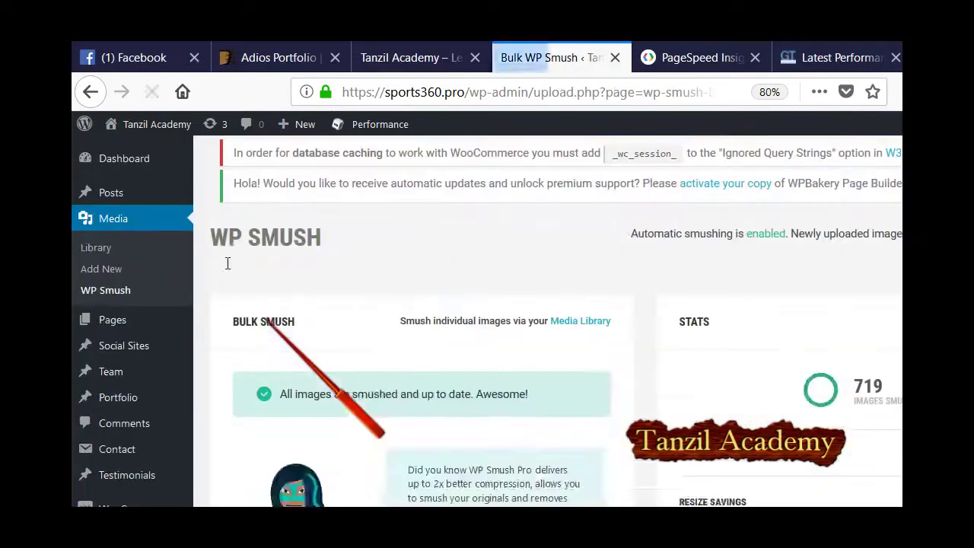
Examine the Bulk Smush status and the savings statistics on the WP Smush page.
scroll(449, 312, down, 3)
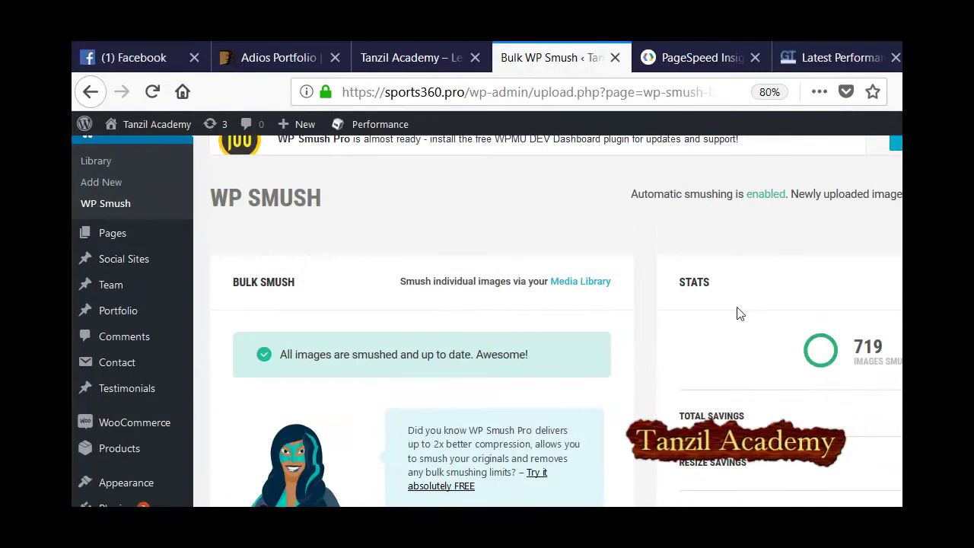
scroll(739, 305, down, 5)
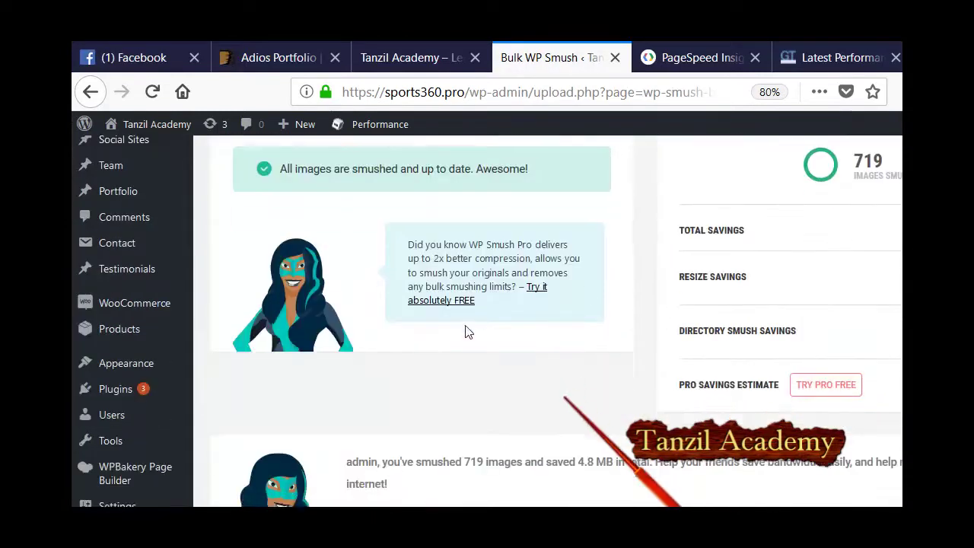
scroll(468, 329, down, 1)
scroll(457, 329, up, 10)
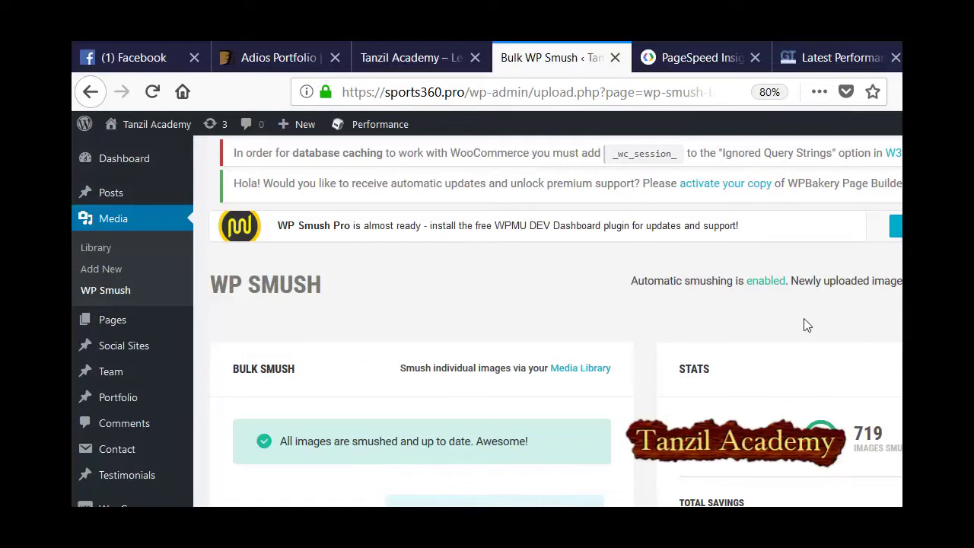
scroll(812, 315, down, 10)
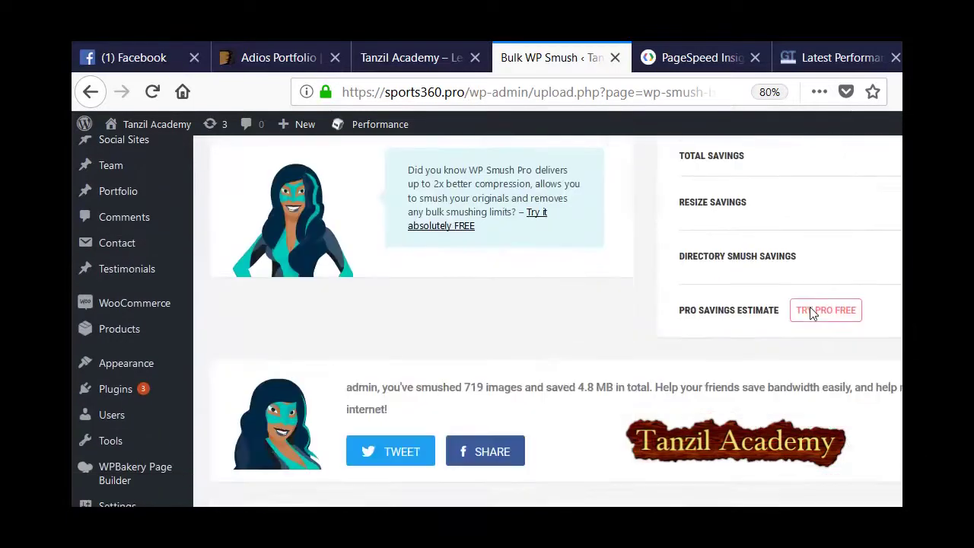
Examine the WP Smush image sizes, original image resizing, Directory Smush and advanced settings.
scroll(439, 284, down, 15)
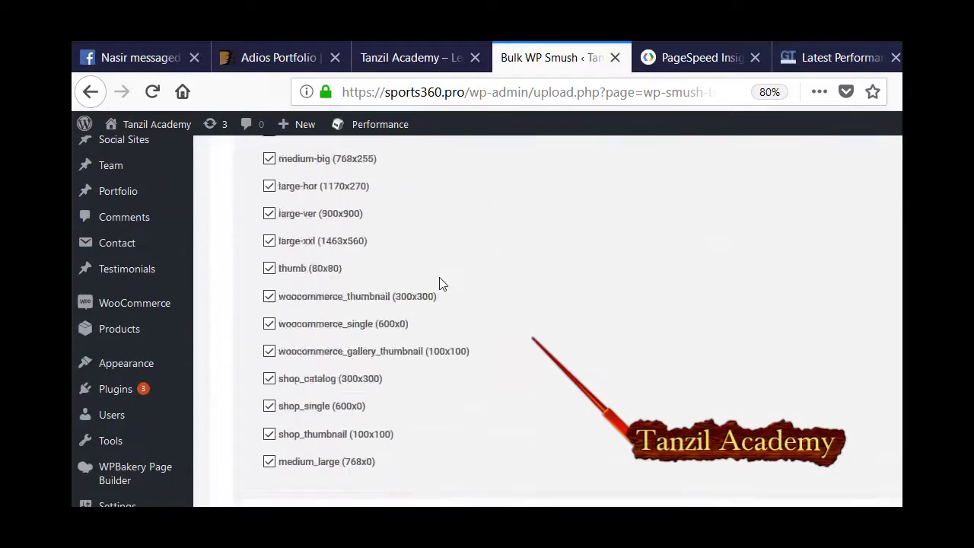
scroll(439, 283, down, 5)
scroll(440, 279, up, 6)
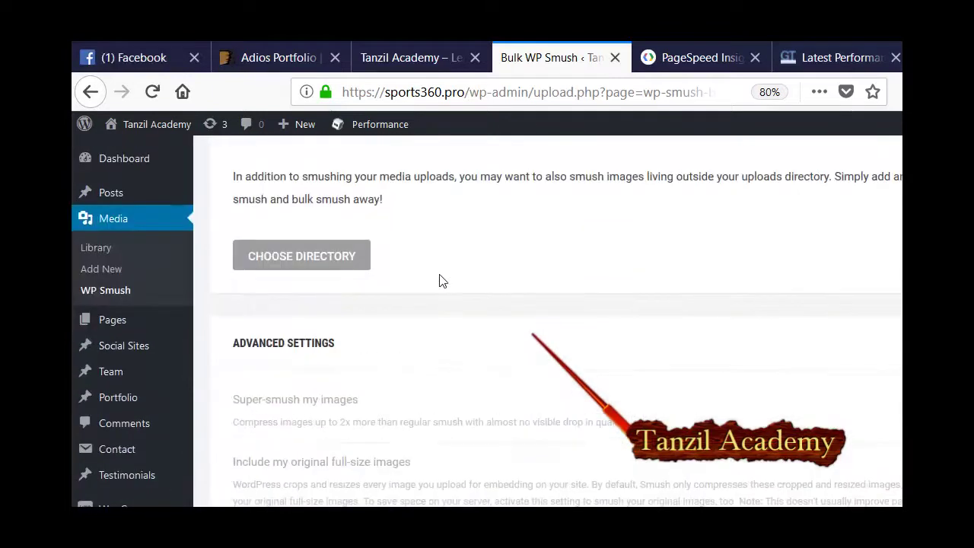
scroll(257, 259, down, 2)
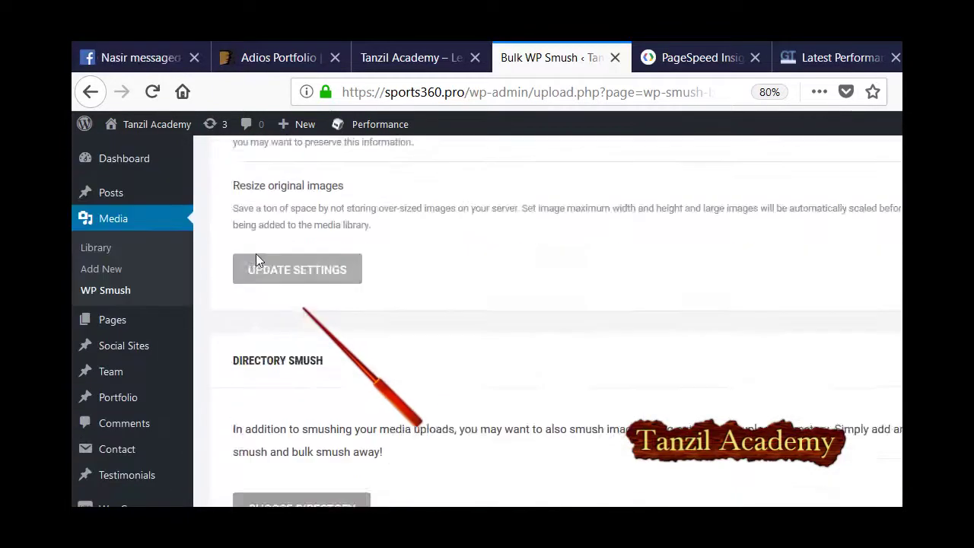
scroll(305, 274, up, 6)
scroll(337, 283, down, 6)
scroll(338, 283, down, 6)
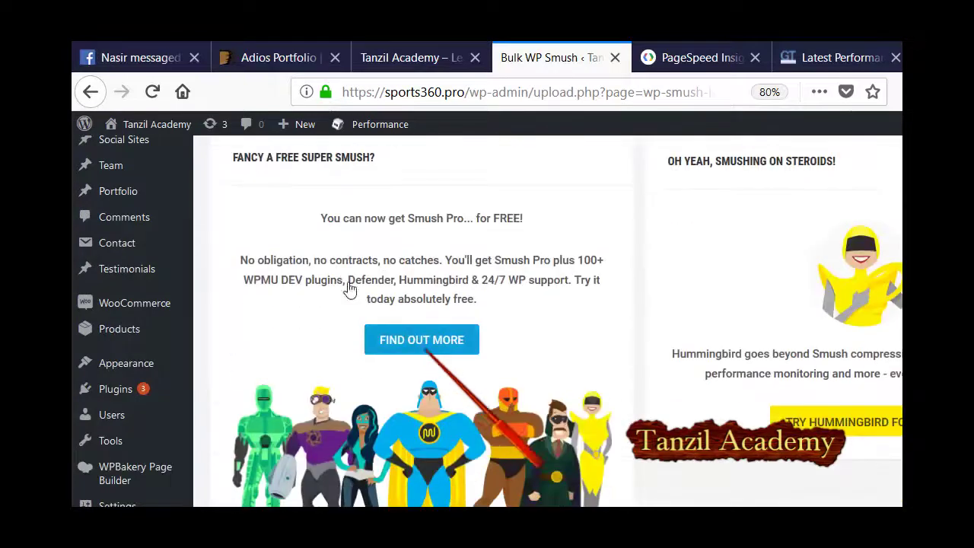
scroll(396, 345, up, 1)
scroll(498, 339, up, 15)
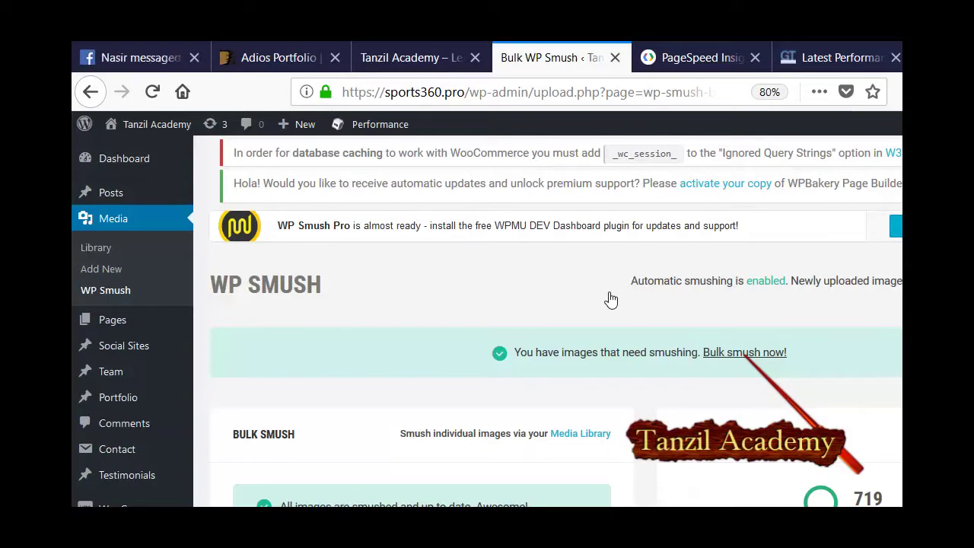
Review the Bulk Smush section again along with the selected image sizes, EXIF and resize settings.
scroll(611, 300, down, 5)
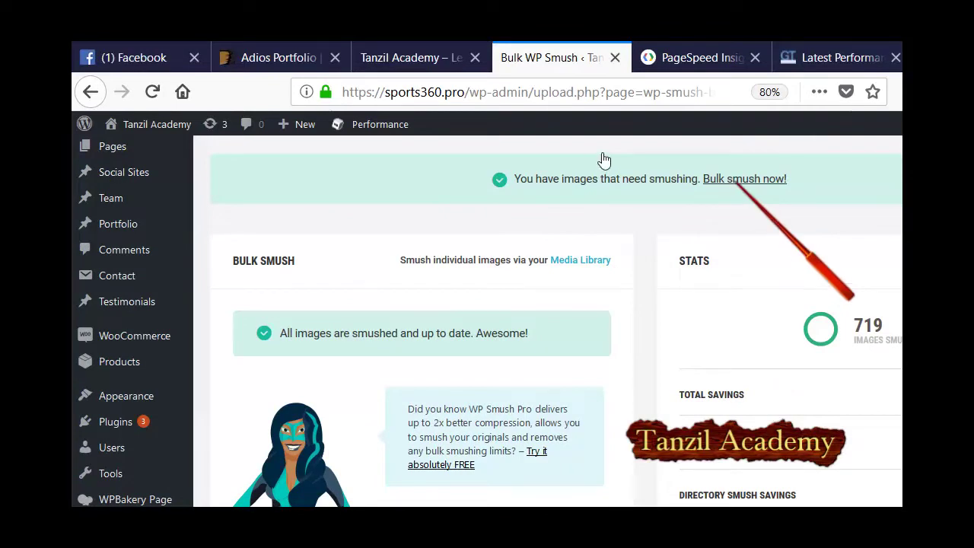
scroll(644, 278, down, 12)
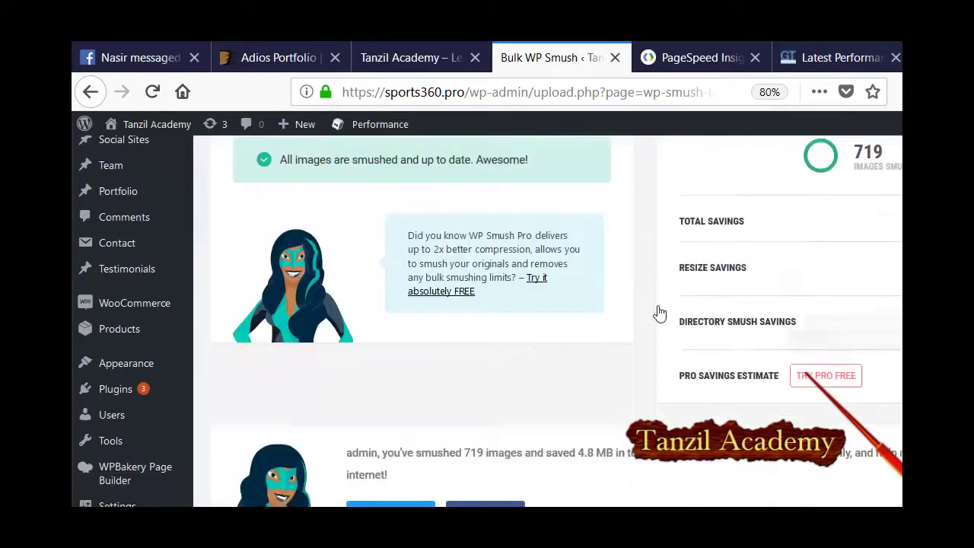
scroll(659, 312, down, 20)
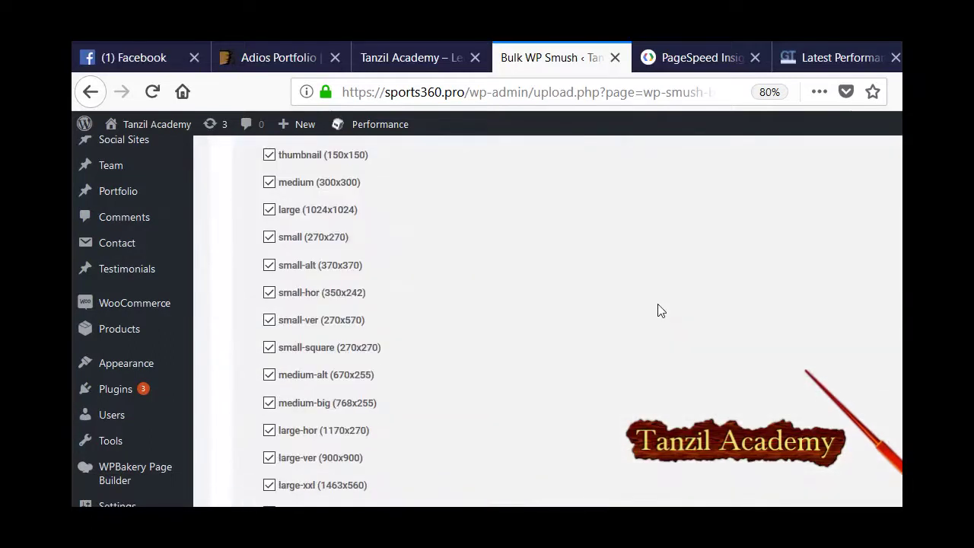
scroll(659, 311, up, 5)
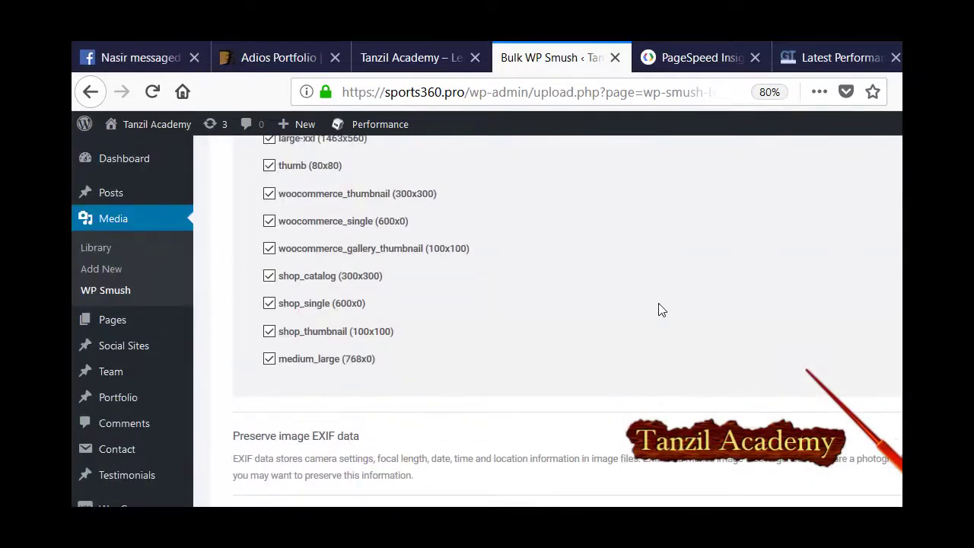
scroll(661, 310, down, 7)
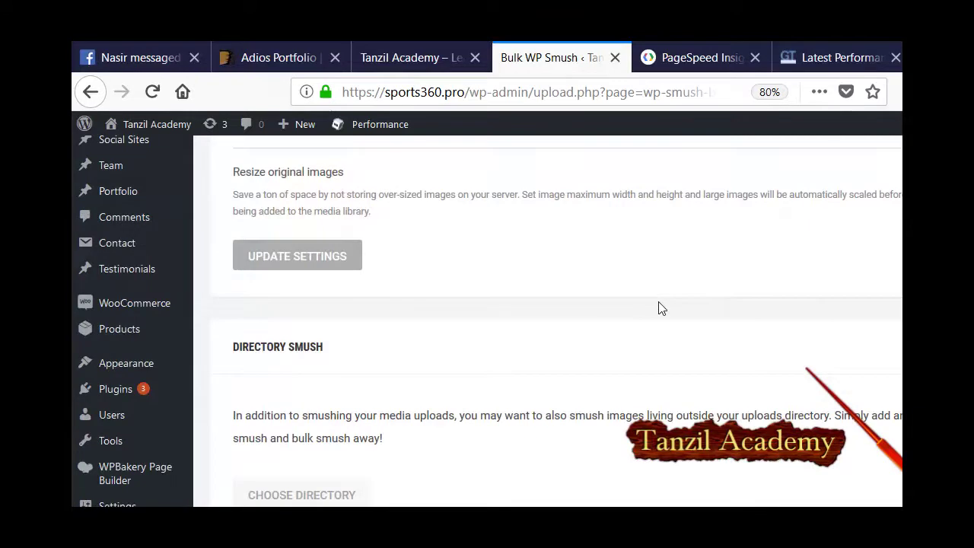
scroll(661, 308, up, 20)
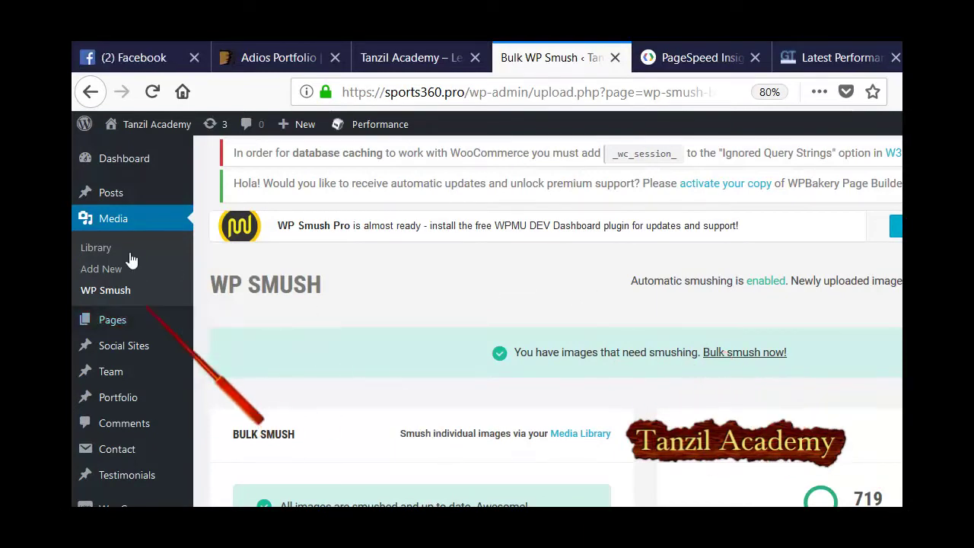
Reopen the WP Smush page and recheck the bulk smush status, savings statistics and image sizes.
click(105, 245)
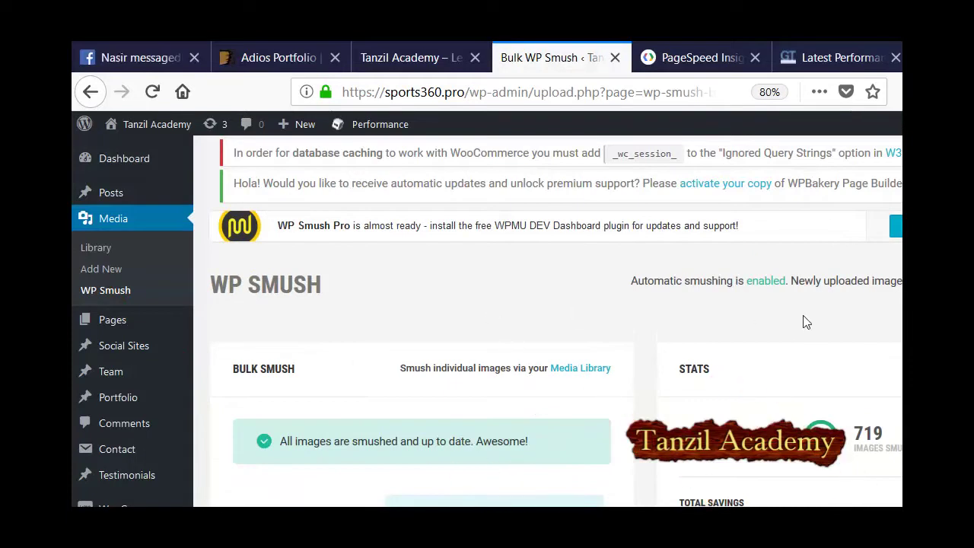
scroll(805, 323, down, 5)
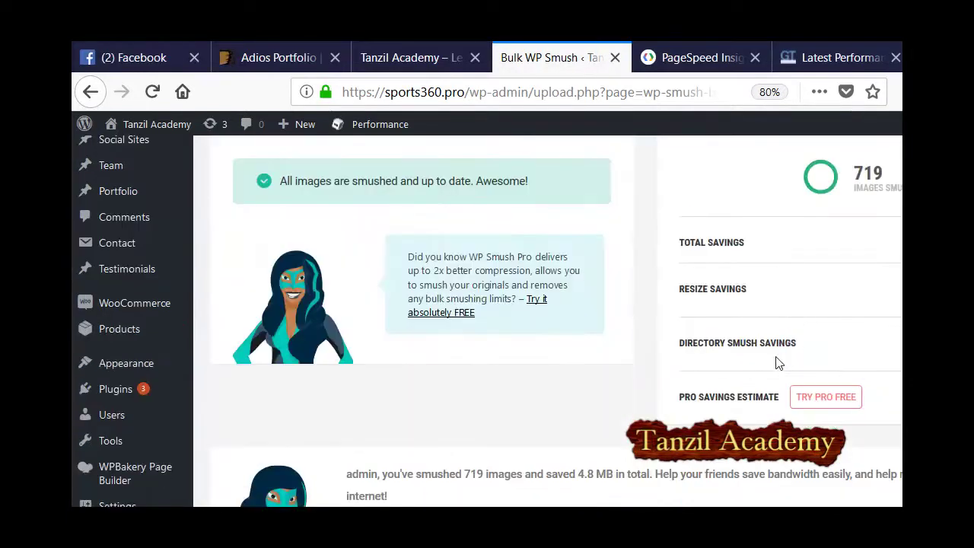
scroll(776, 358, up, 5)
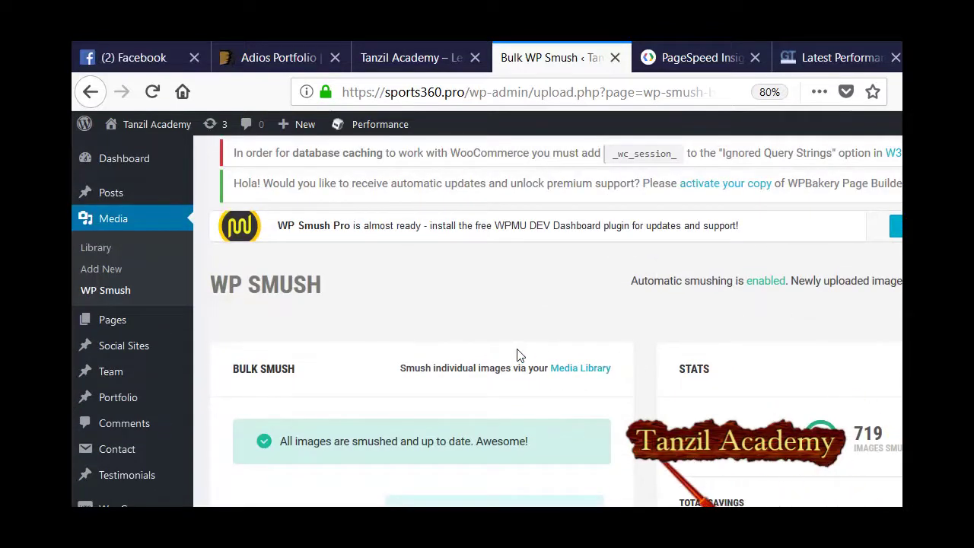
scroll(400, 337, down, 4)
scroll(404, 327, down, 20)
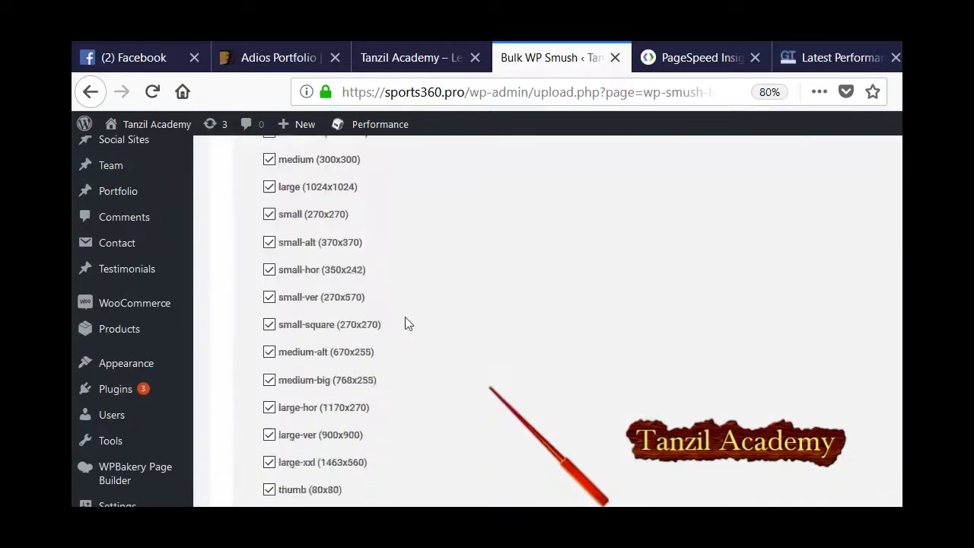
Look through the remaining WP Smush settings and open the media library to browse its images.
scroll(403, 322, down, 5)
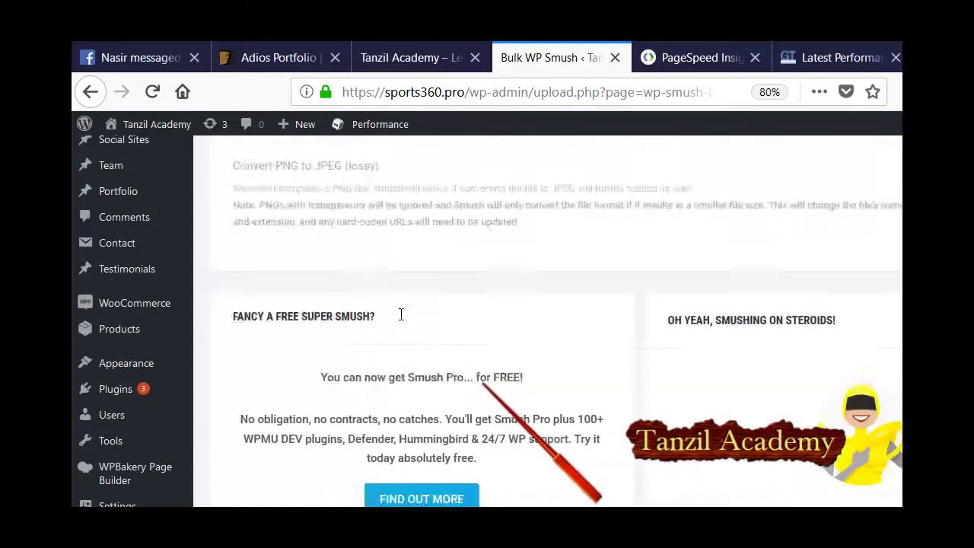
scroll(401, 313, up, 10)
scroll(404, 317, up, 15)
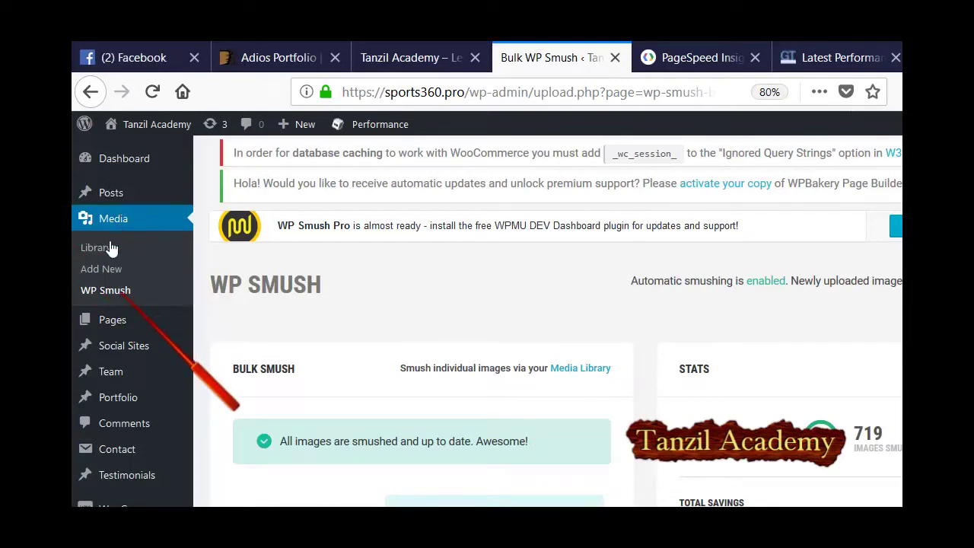
scroll(459, 311, down, 2)
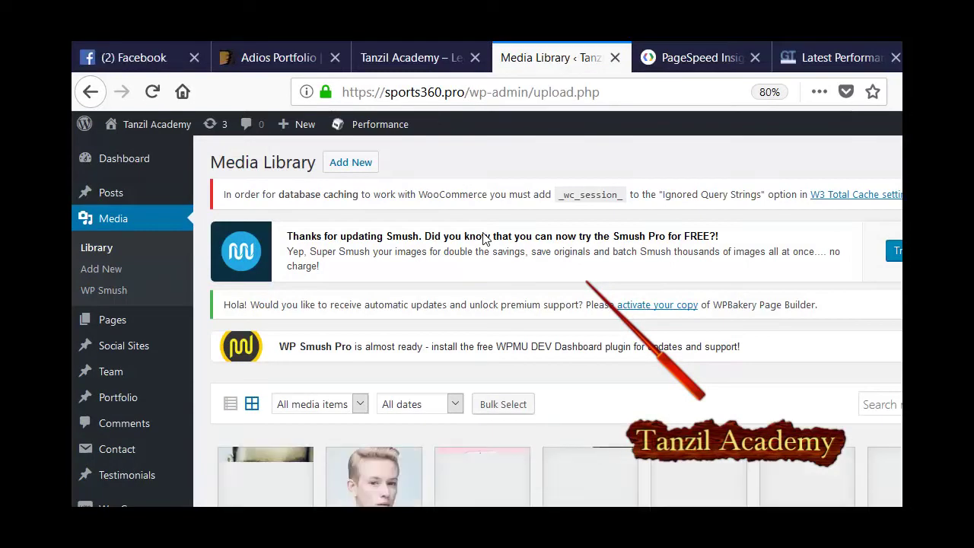
scroll(589, 326, down, 10)
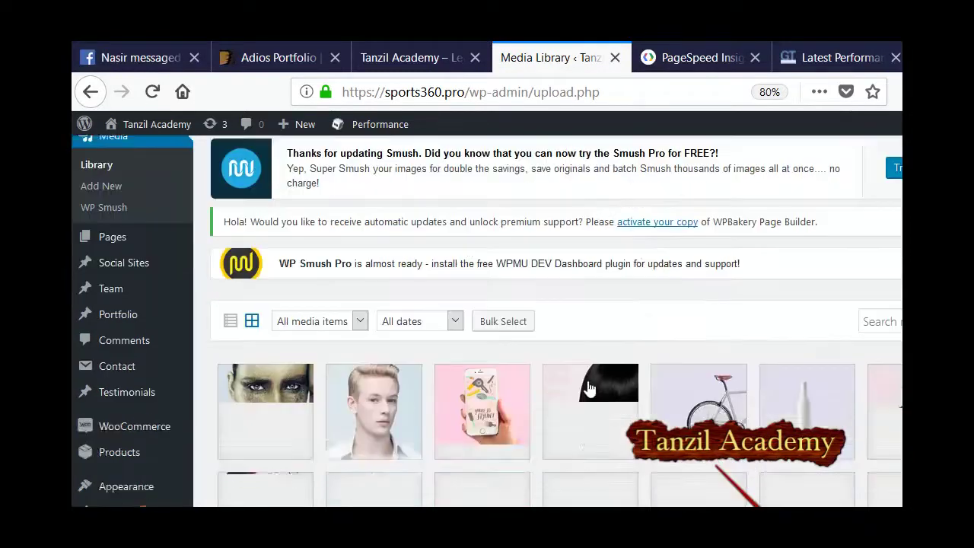
scroll(591, 389, up, 10)
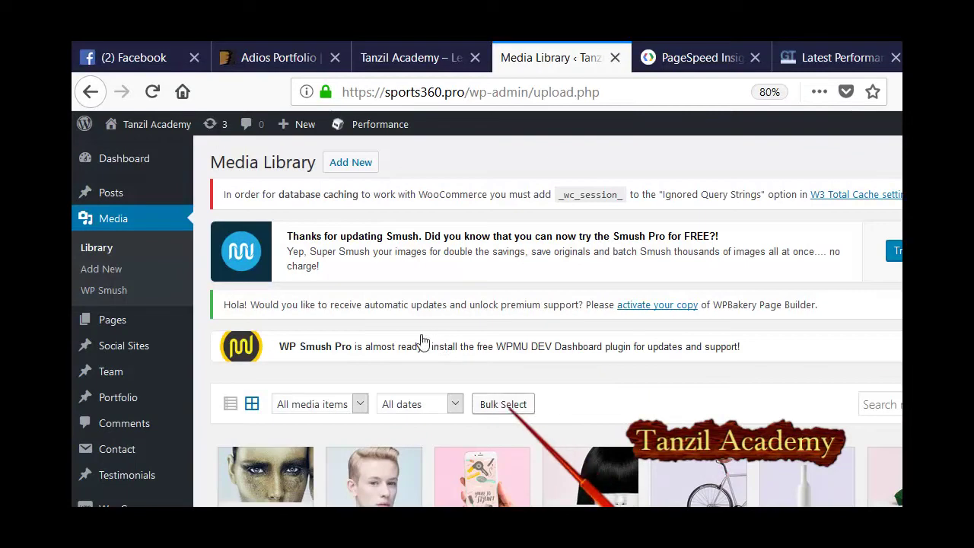
click(504, 404)
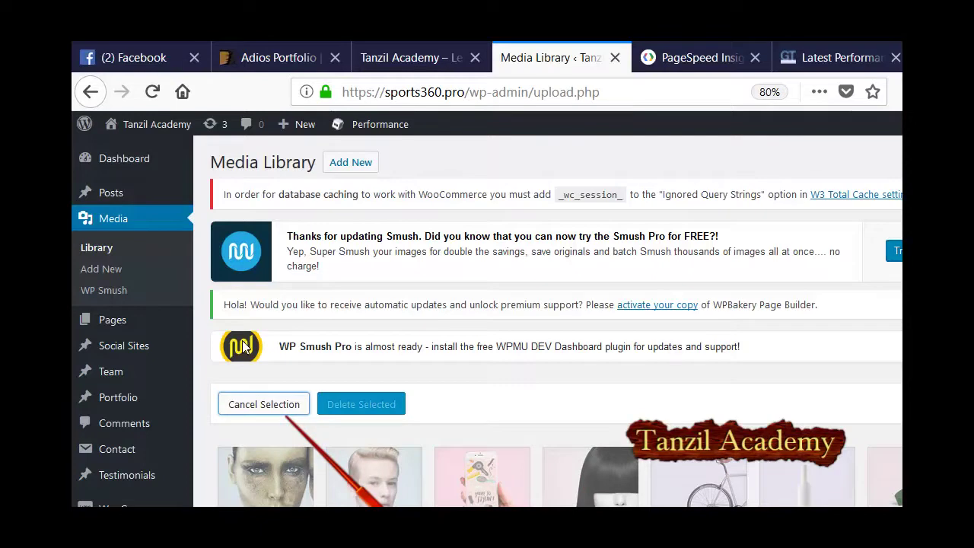
scroll(749, 320, down, 10)
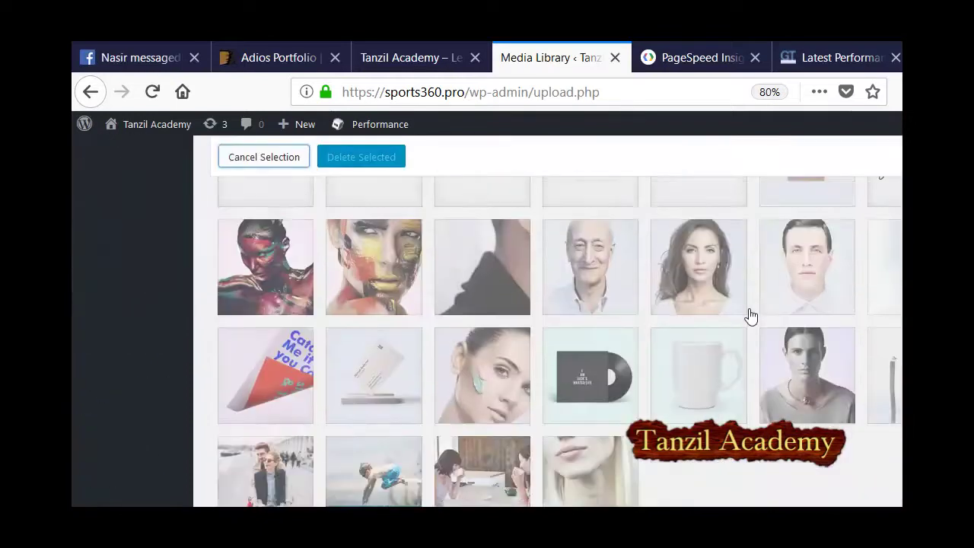
scroll(742, 341, up, 10)
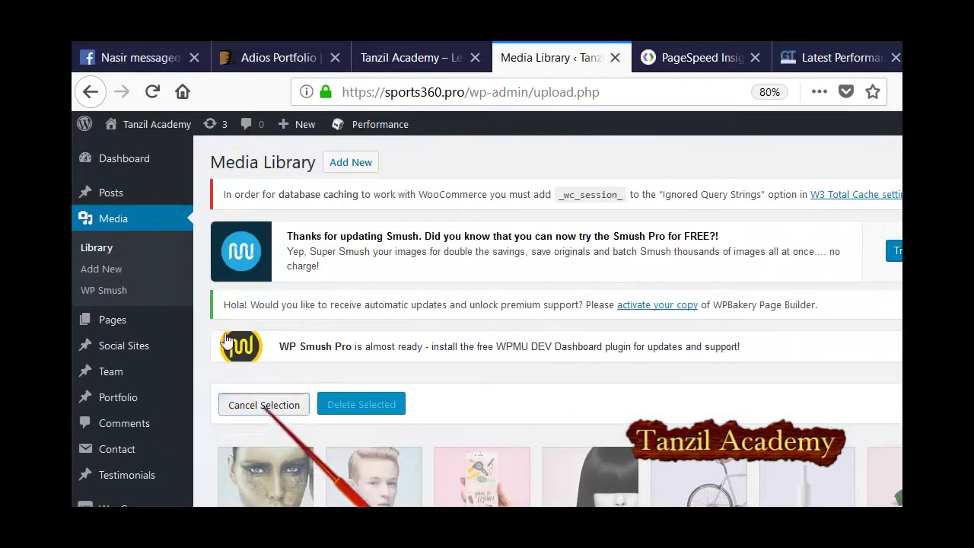
click(259, 405)
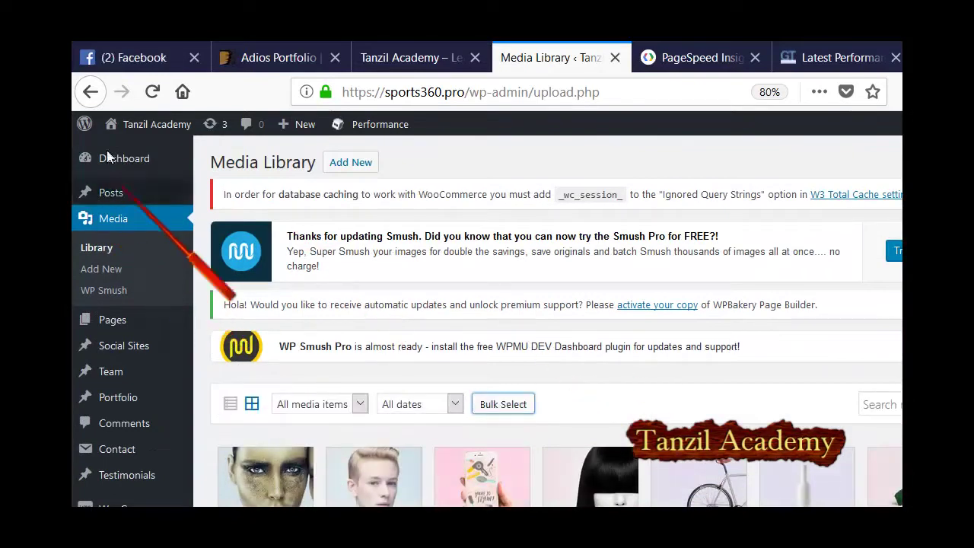
Open the WordPress dashboard and dismiss the Smush Pro promotional notice.
click(114, 157)
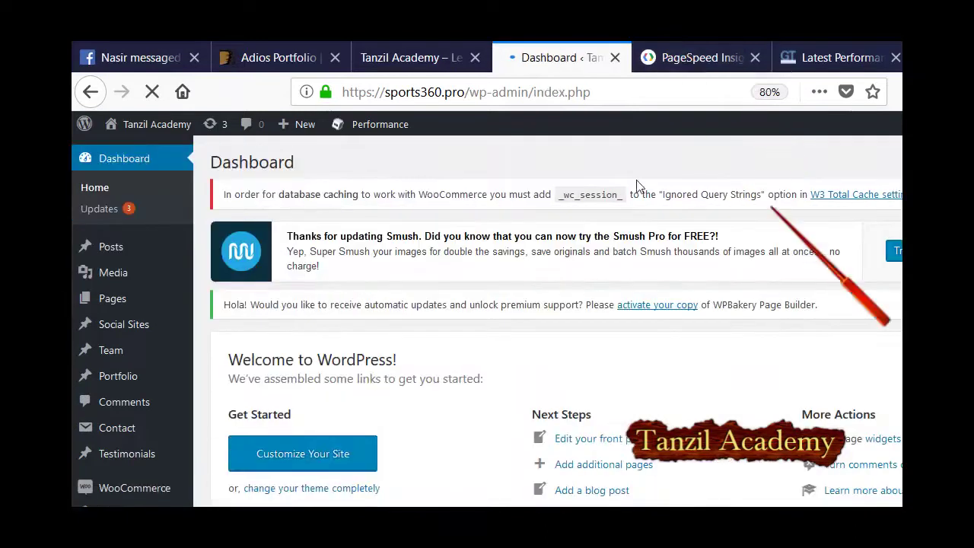
click(838, 221)
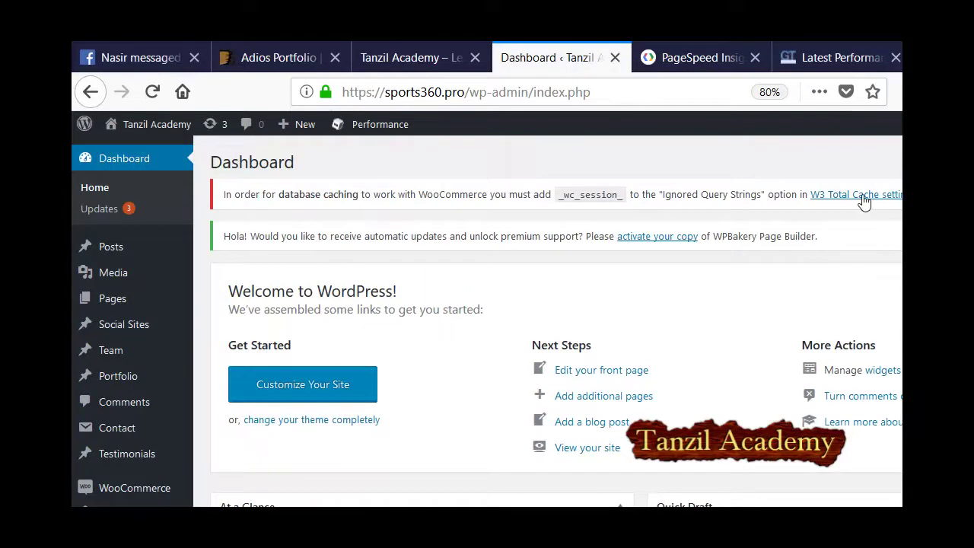
click(668, 49)
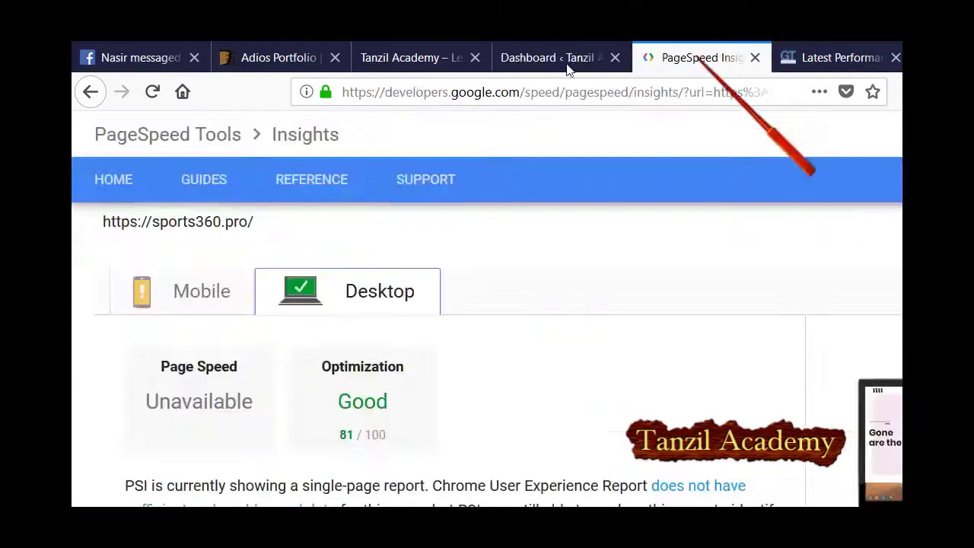
scroll(304, 320, down, 2)
scroll(309, 312, up, 4)
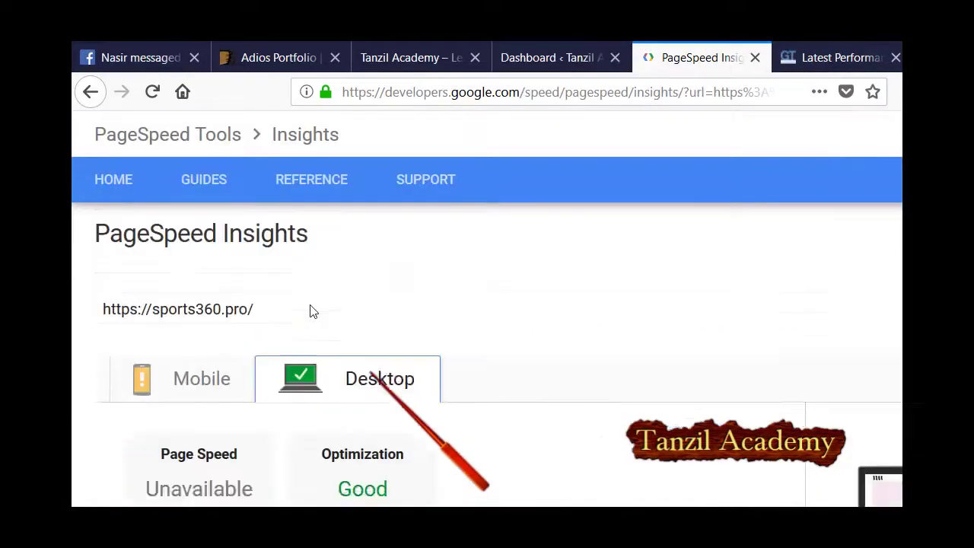
key(Return)
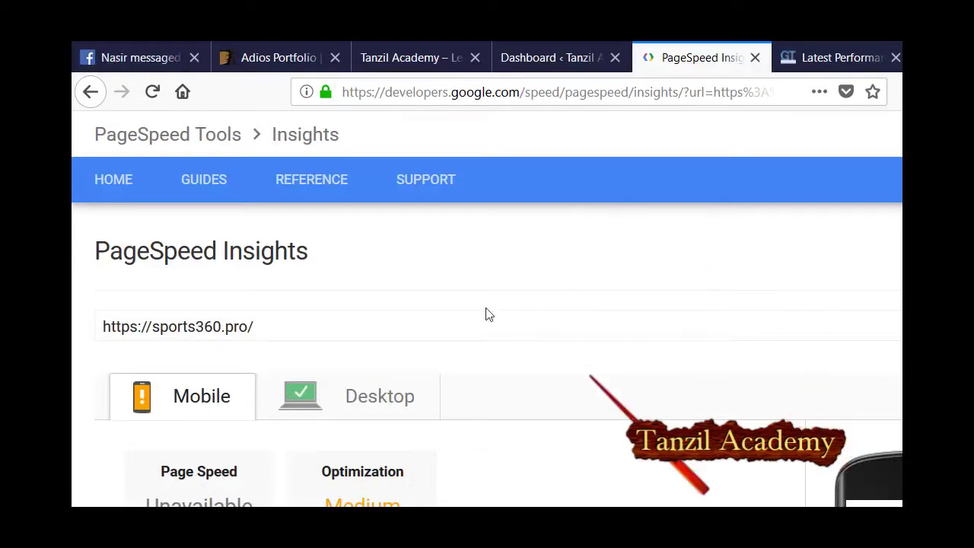
Compare the mobile and desktop optimization scores in the new PageSpeed Insights report.
scroll(330, 402, down, 1)
scroll(329, 402, down, 3)
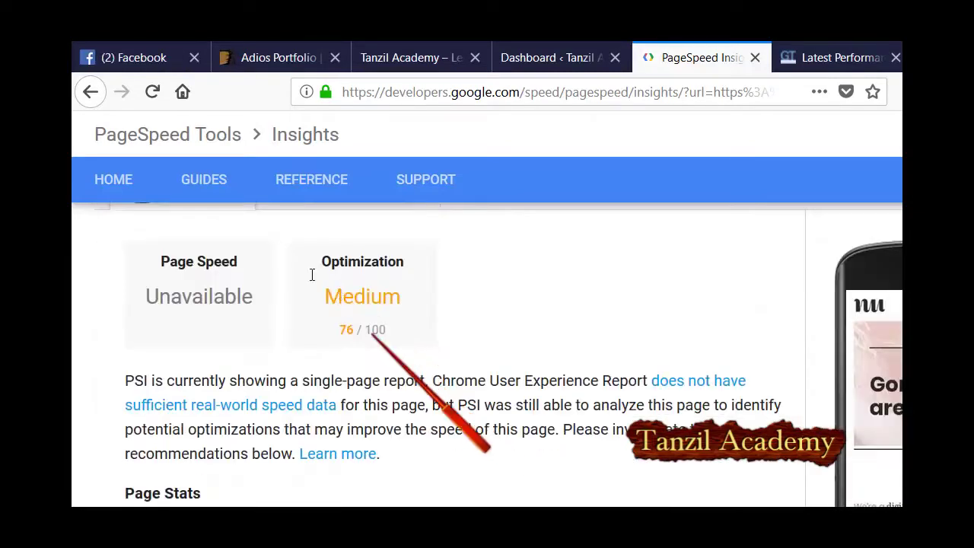
scroll(312, 272, up, 4)
click(335, 403)
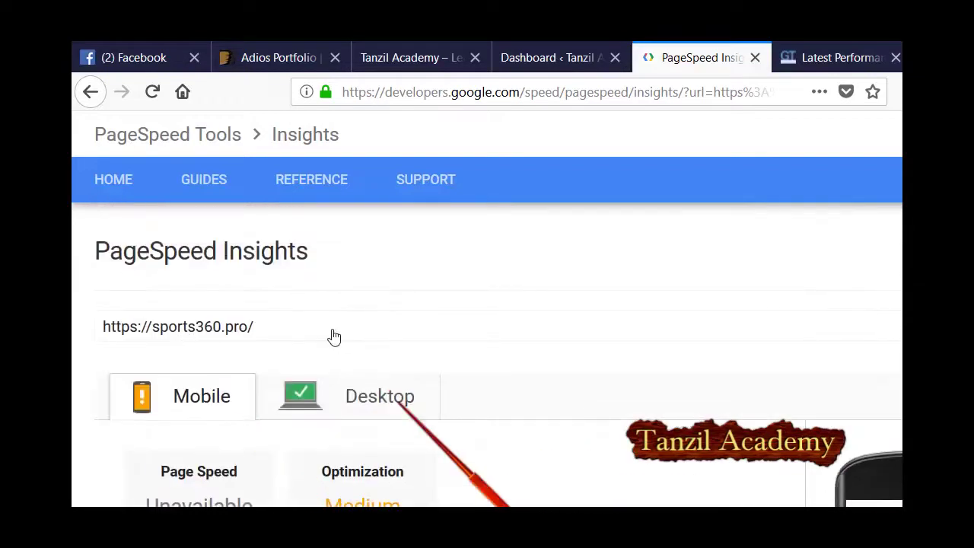
scroll(330, 331, down, 3)
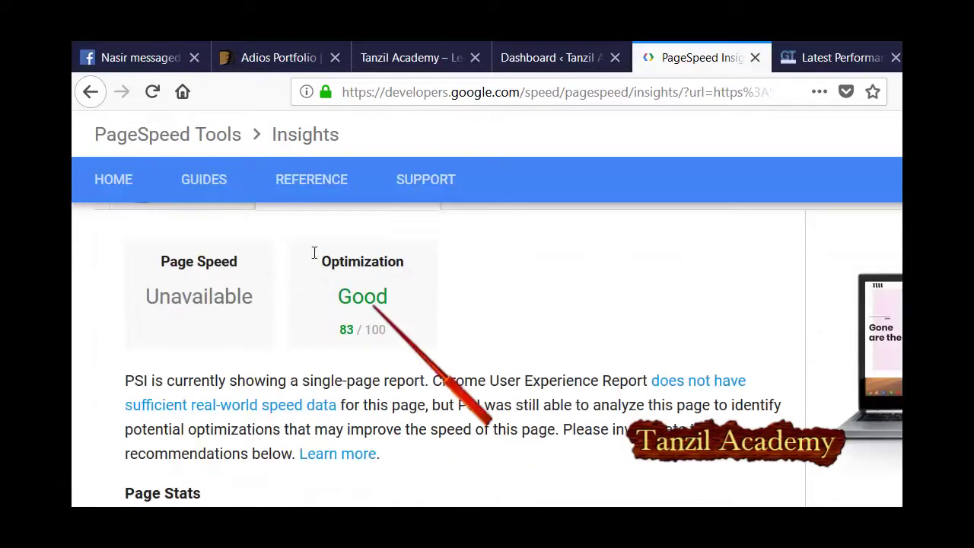
scroll(287, 272, up, 3)
click(836, 57)
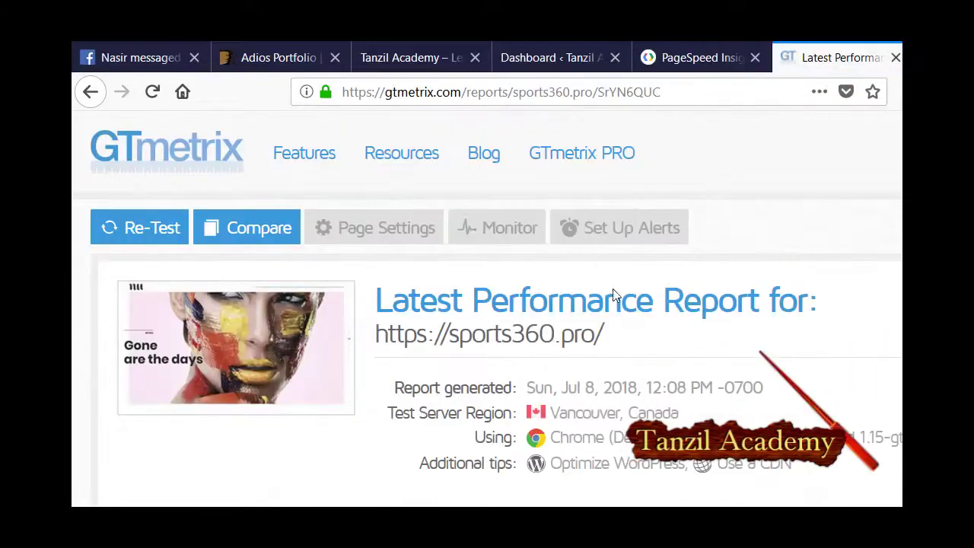
scroll(440, 323, down, 1)
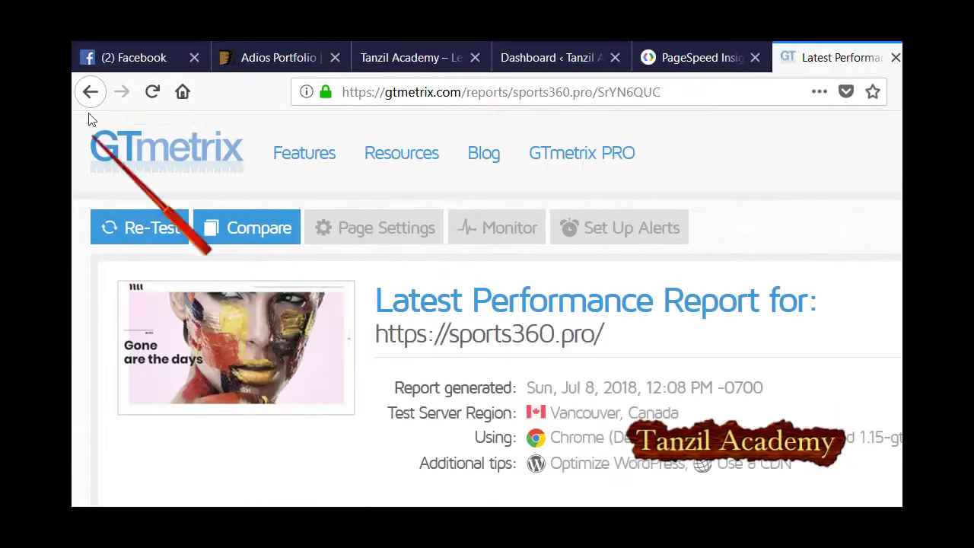
click(90, 91)
click(807, 237)
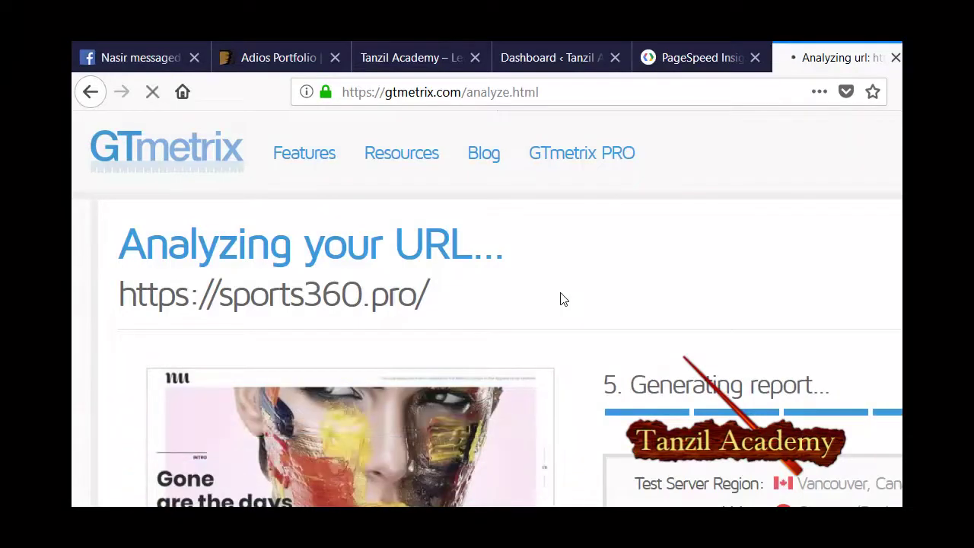
Examine the performance scores, fully loaded time and total page size in the new GTmetrix report.
scroll(537, 345, down, 3)
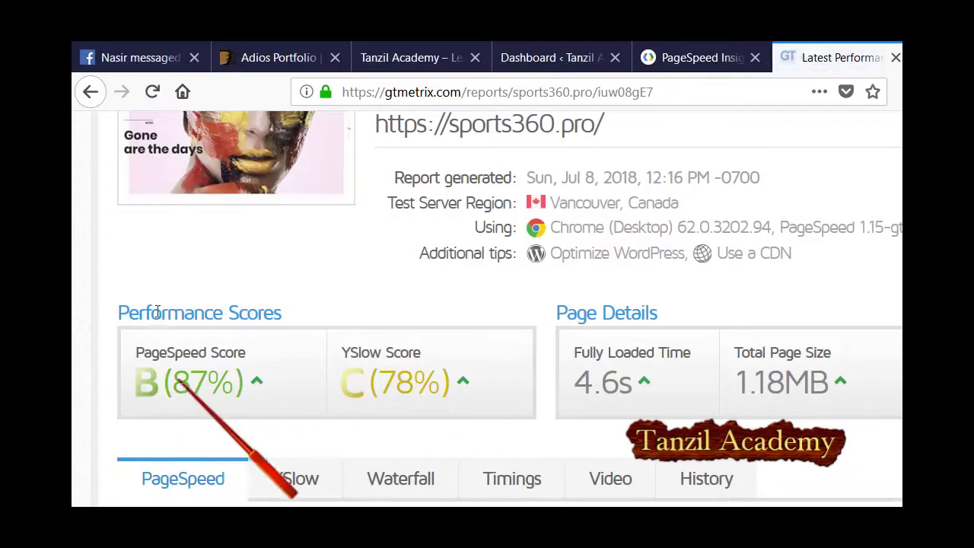
scroll(364, 341, up, 3)
scroll(386, 333, down, 3)
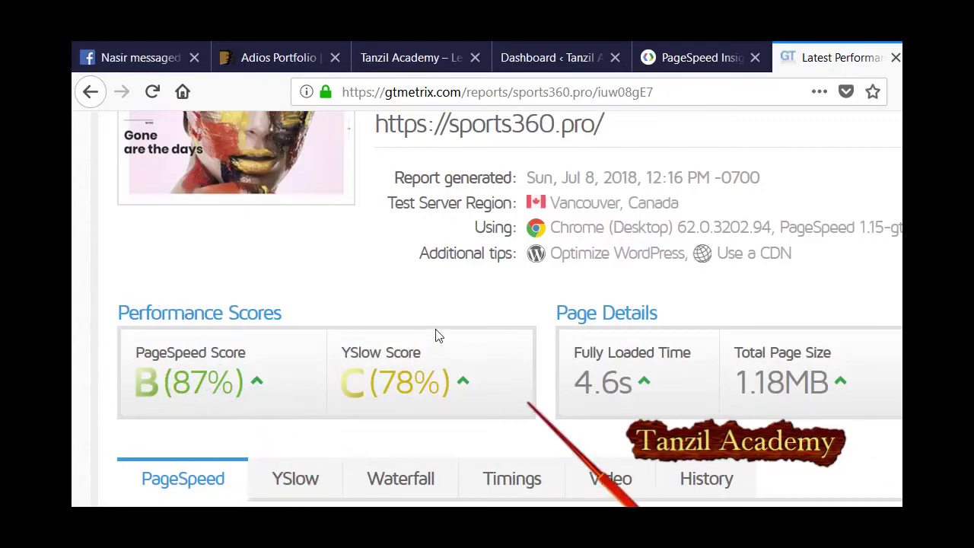
scroll(438, 335, up, 3)
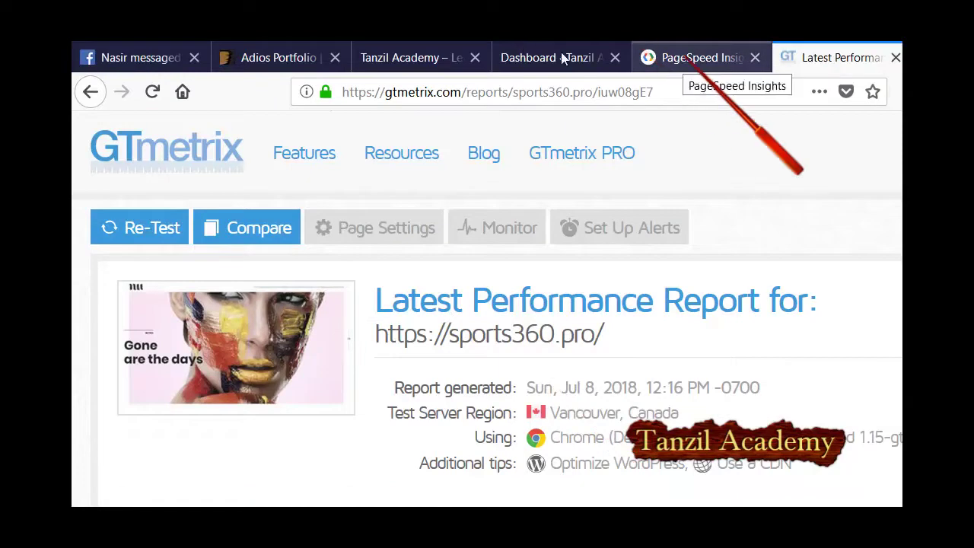
Return to the WordPress admin, upload and install the plugin file 3. wp-optimize.2.1.1.zip, and activate it.
key(ctrl+Page_Up)
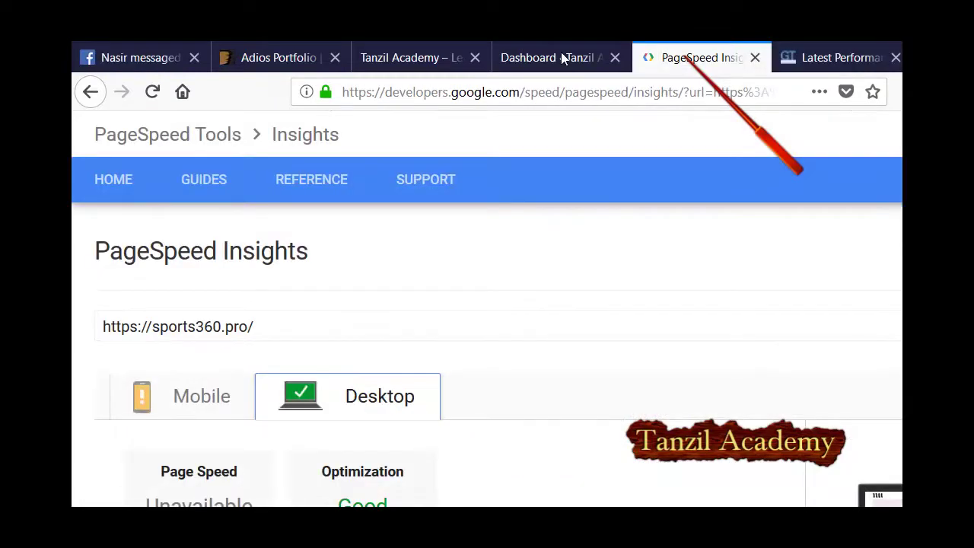
click(562, 56)
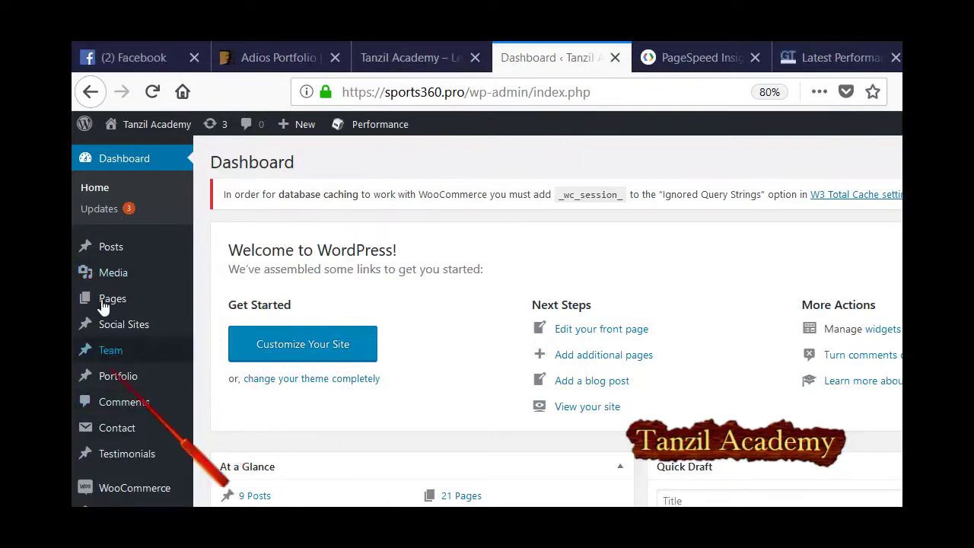
scroll(130, 434, down, 3)
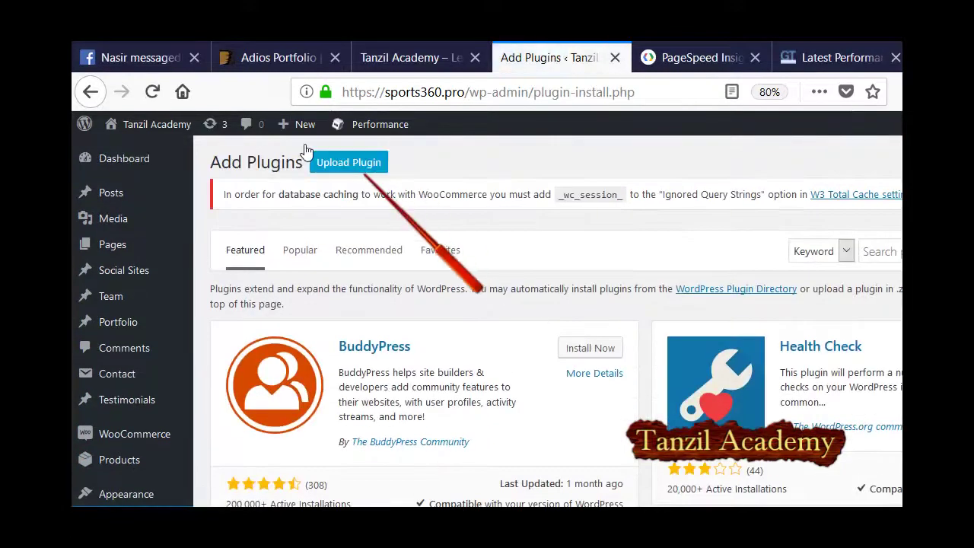
click(349, 162)
click(530, 346)
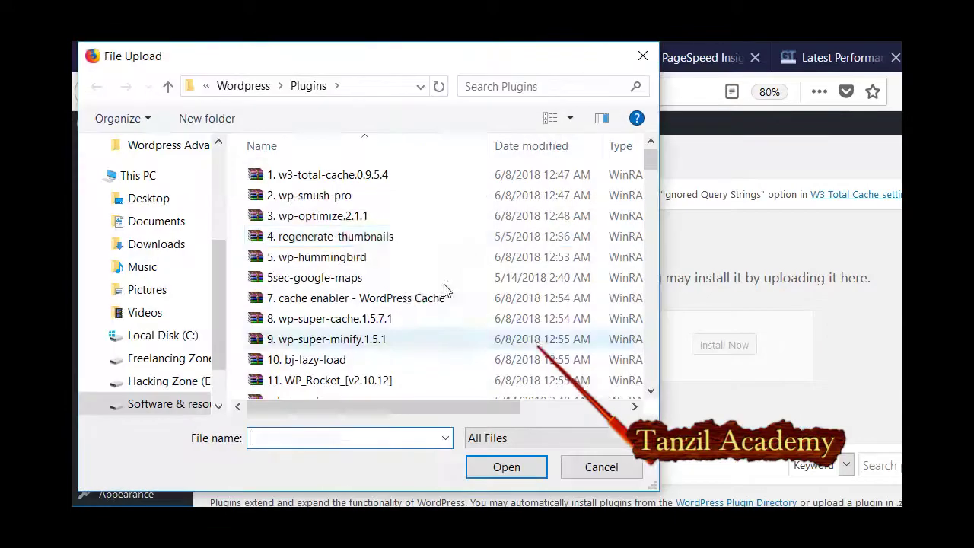
click(330, 236)
double_click(312, 215)
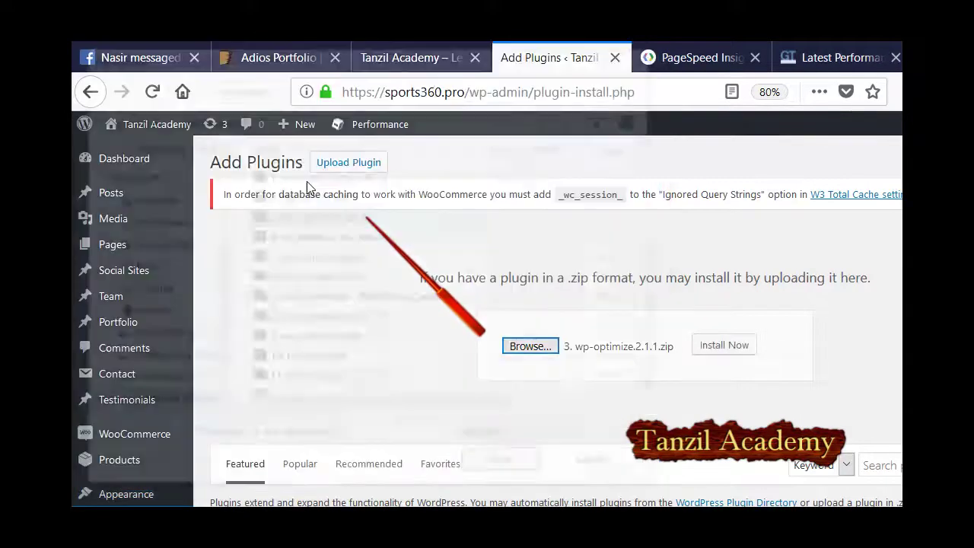
click(724, 345)
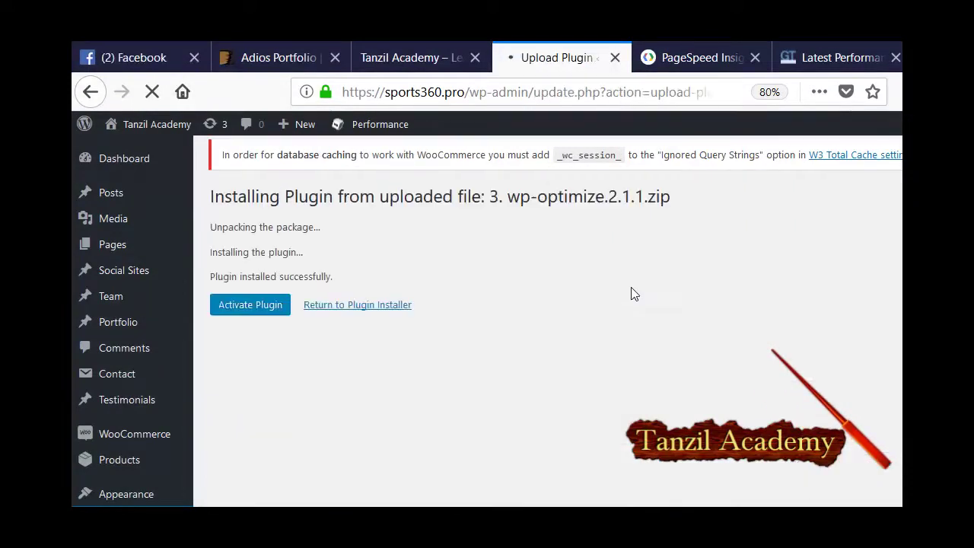
click(259, 304)
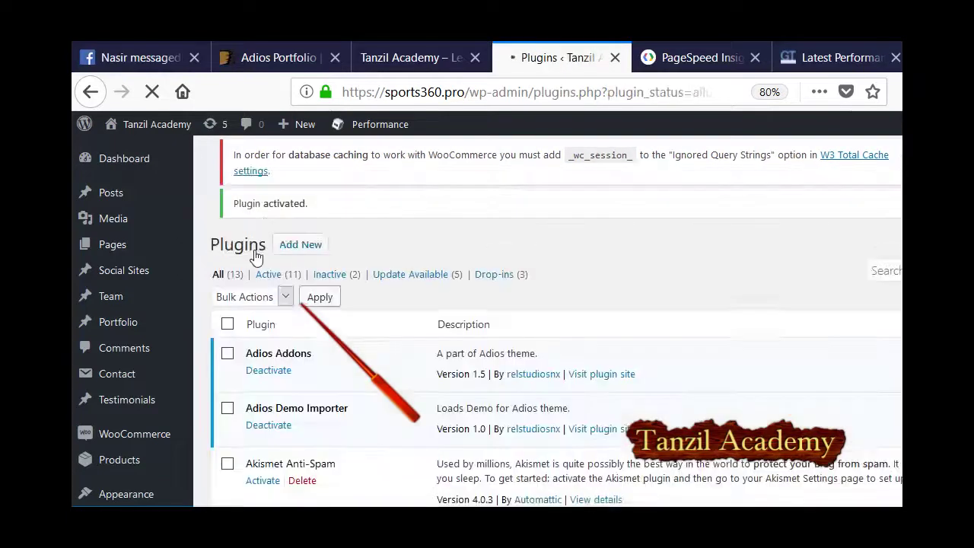
Open WP-Optimize from the installed plugins list and examine its available database optimizations.
scroll(311, 320, down, 15)
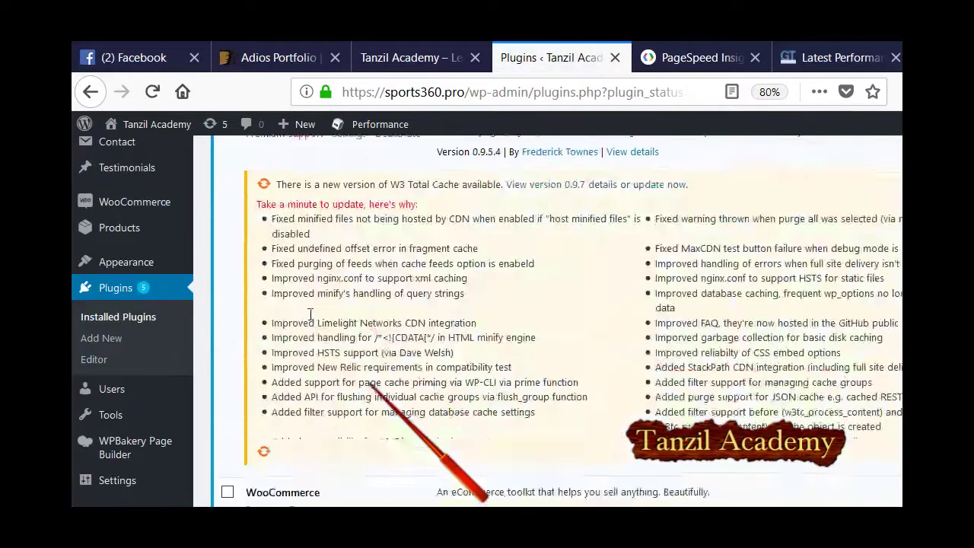
scroll(311, 323, up, 4)
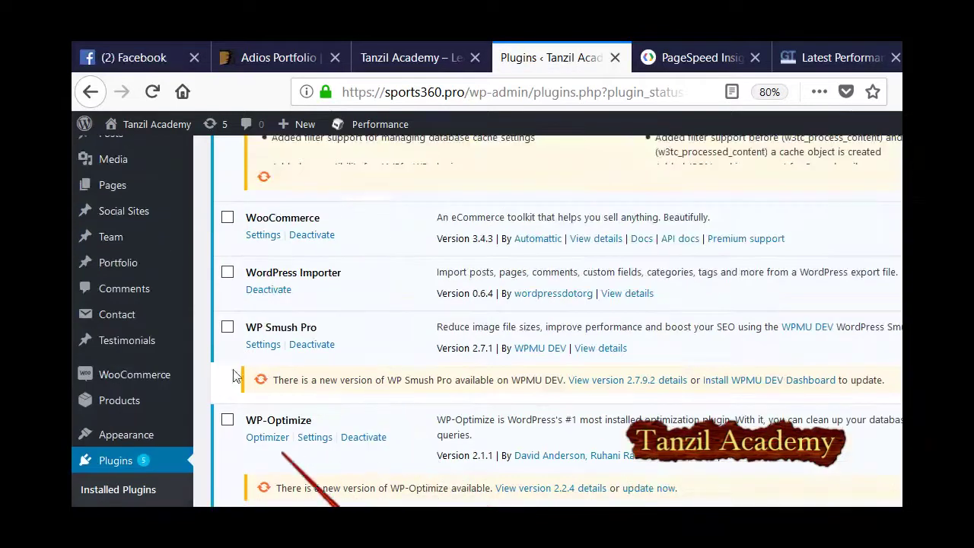
click(314, 437)
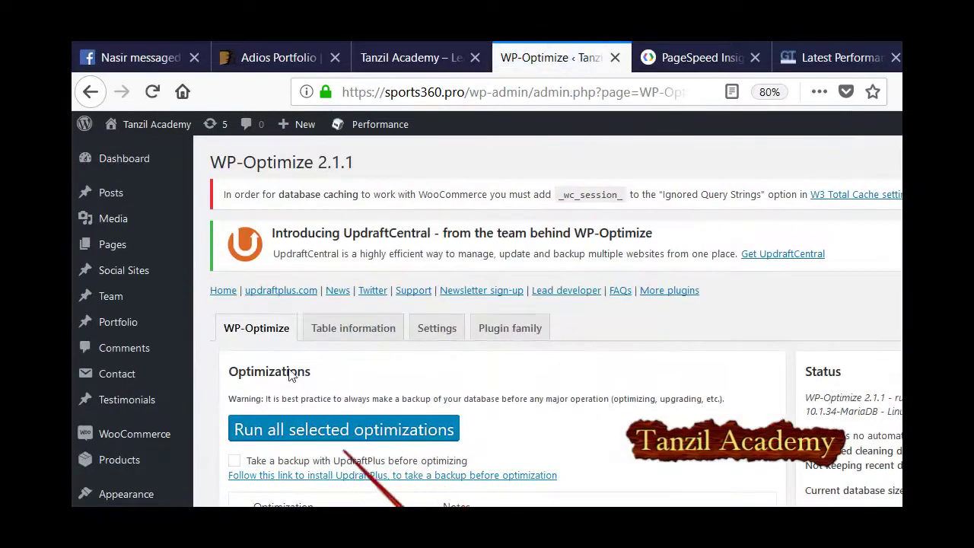
scroll(337, 358, down, 5)
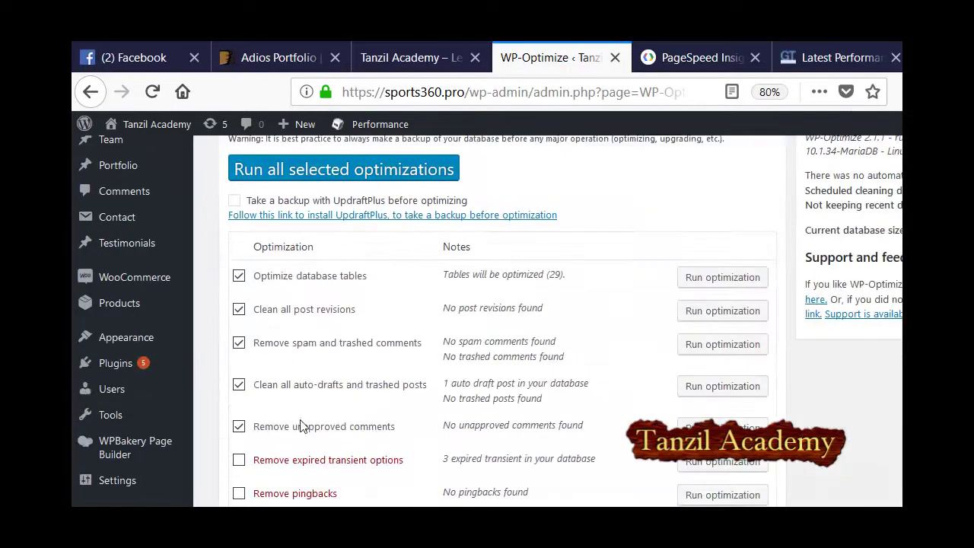
scroll(224, 249, down, 4)
scroll(246, 290, up, 3)
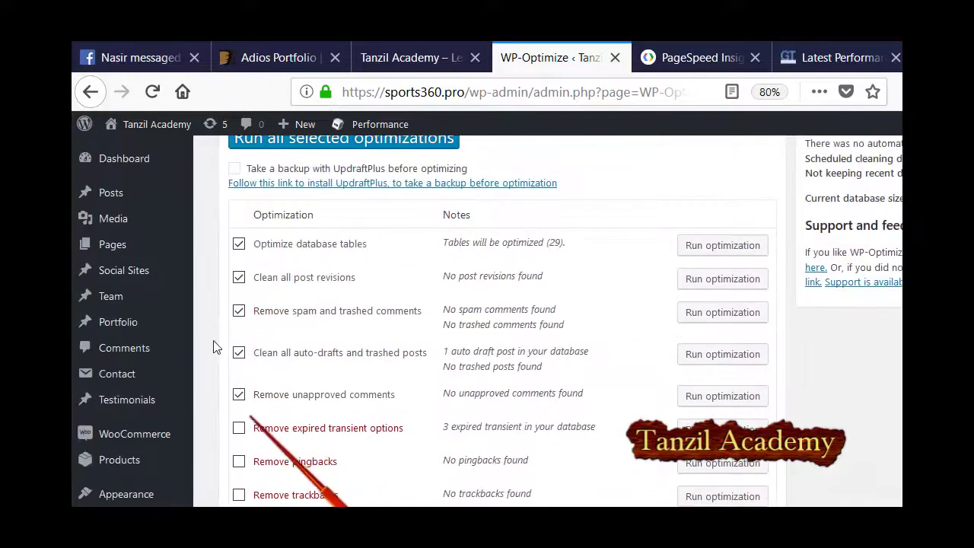
Select all remaining WP-Optimize optimizations, from expired transient options down to orphaned relationship data, and run all selected optimizations.
click(239, 428)
click(239, 461)
click(239, 495)
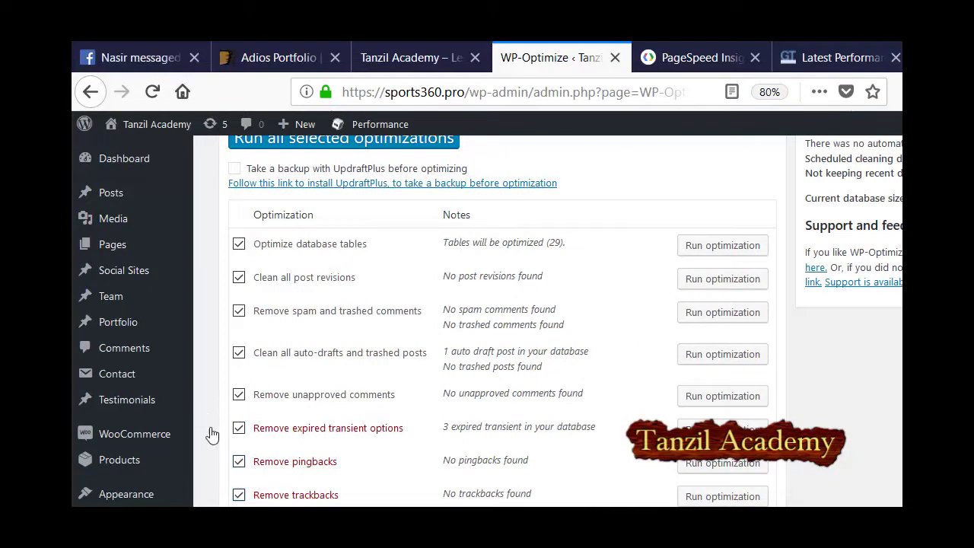
scroll(205, 441, down, 4)
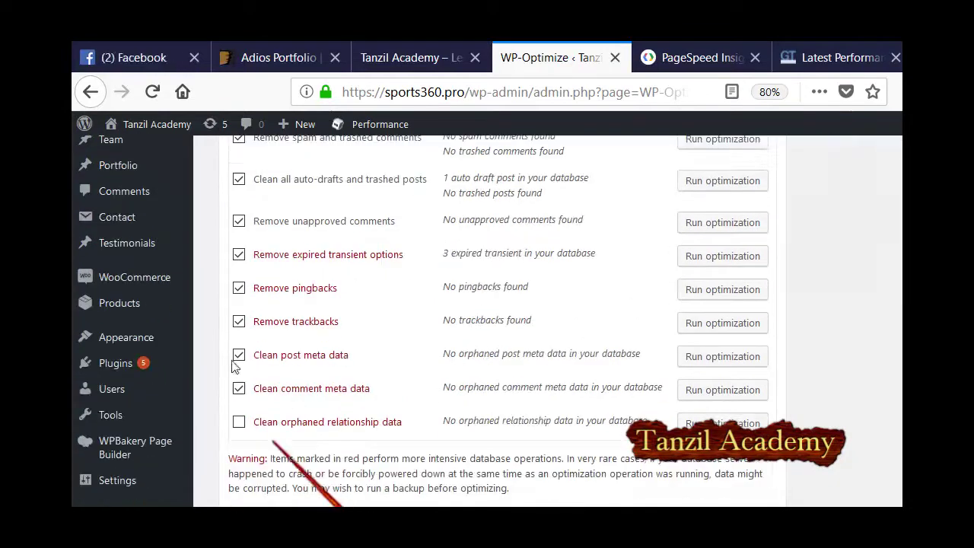
scroll(204, 358, up, 7)
scroll(217, 373, down, 5)
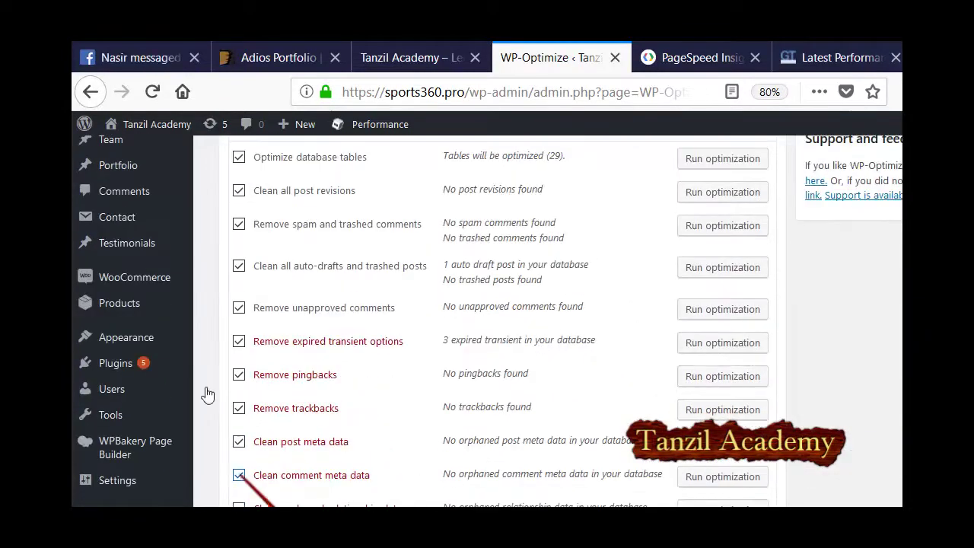
scroll(254, 424, up, 8)
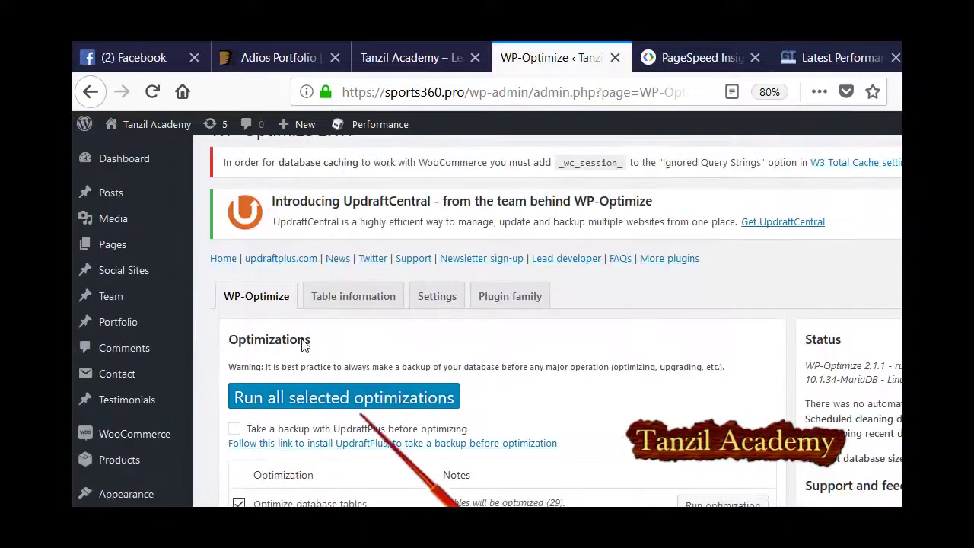
click(320, 390)
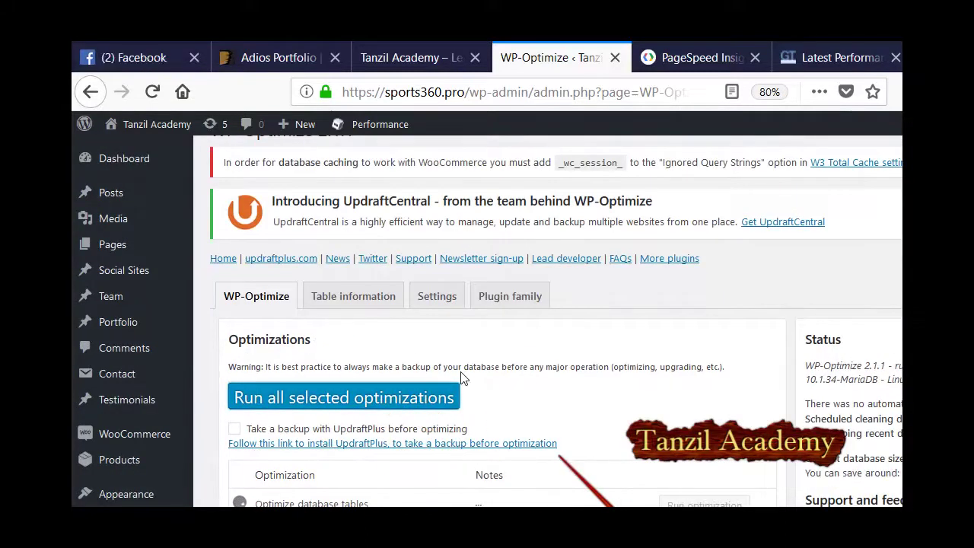
Review the result notes of every completed database optimization and return to the WordPress dashboard.
scroll(352, 356, down, 2)
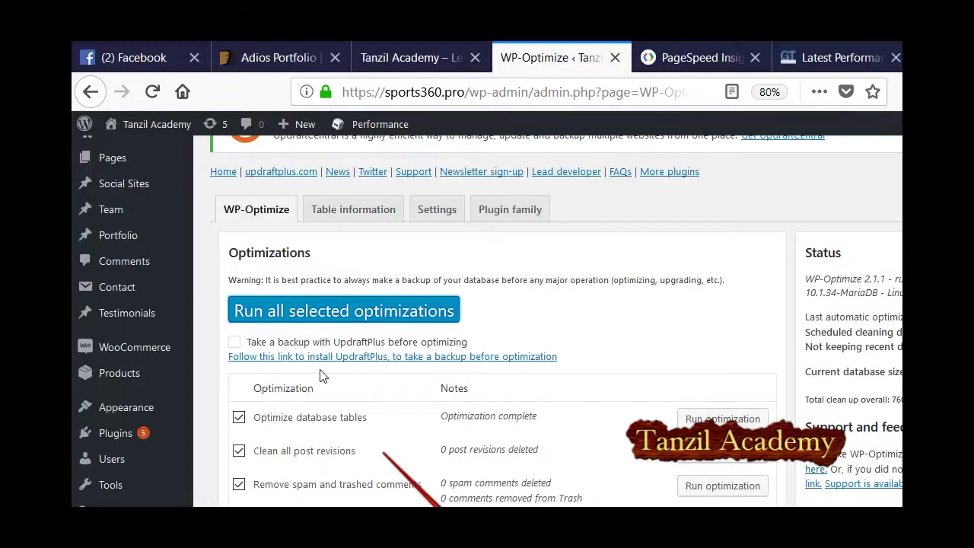
scroll(324, 373, down, 5)
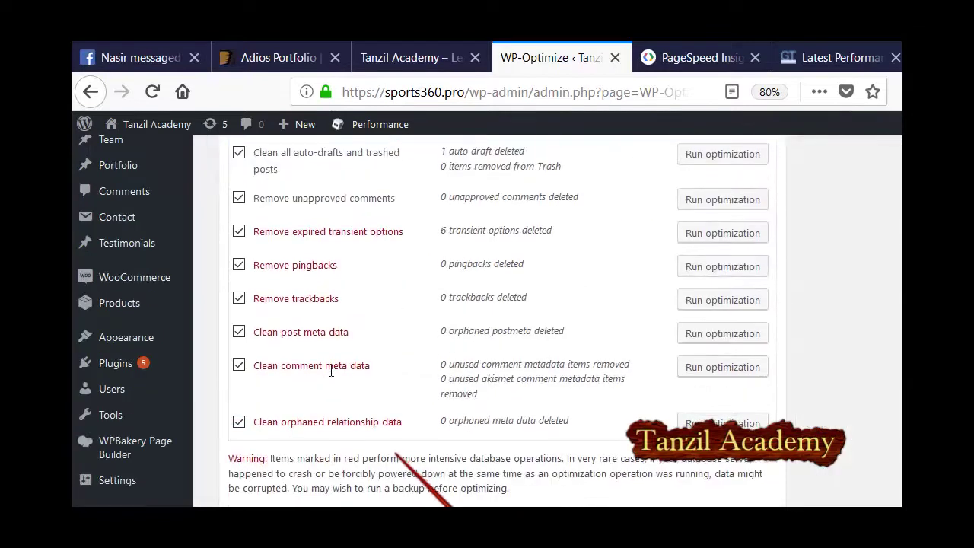
scroll(331, 370, up, 7)
scroll(251, 310, down, 3)
scroll(293, 327, down, 3)
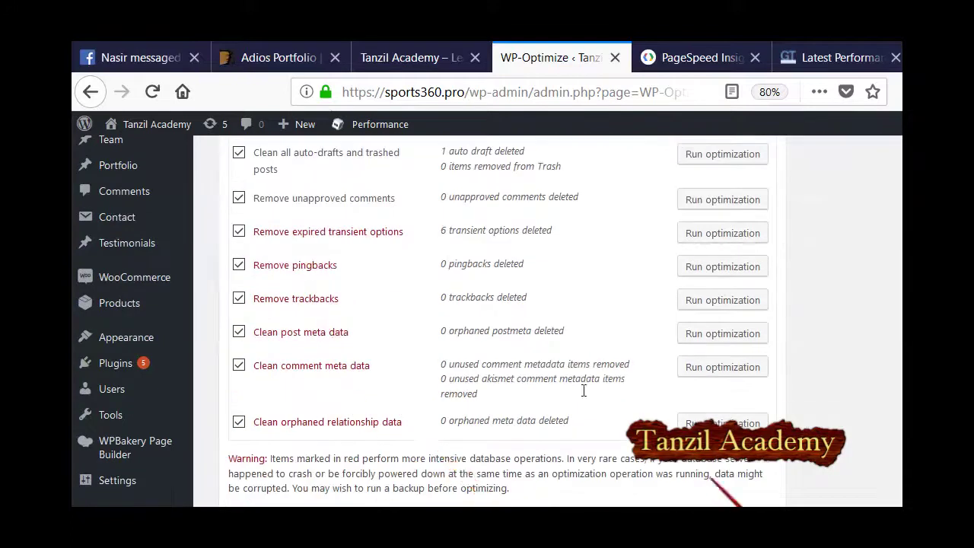
scroll(587, 376, up, 7)
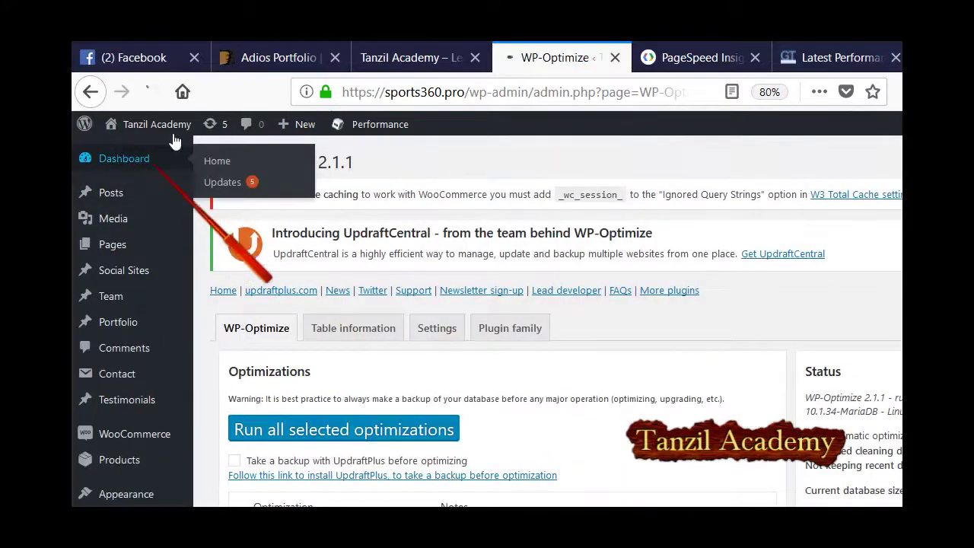
click(701, 58)
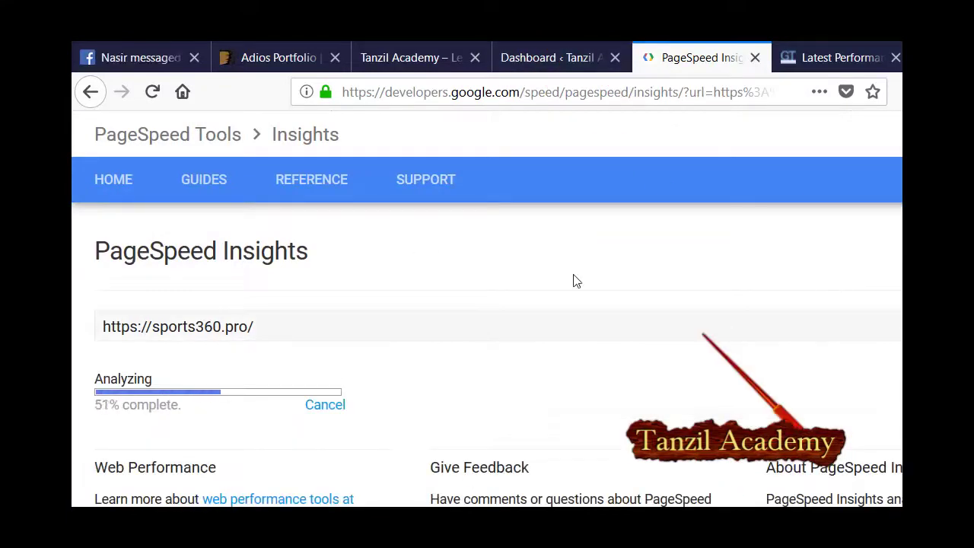
click(837, 57)
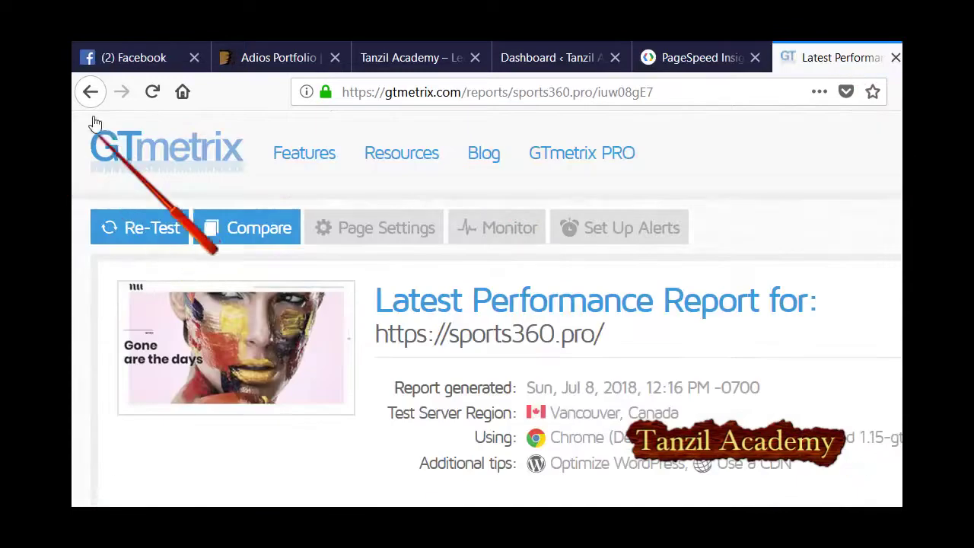
click(90, 91)
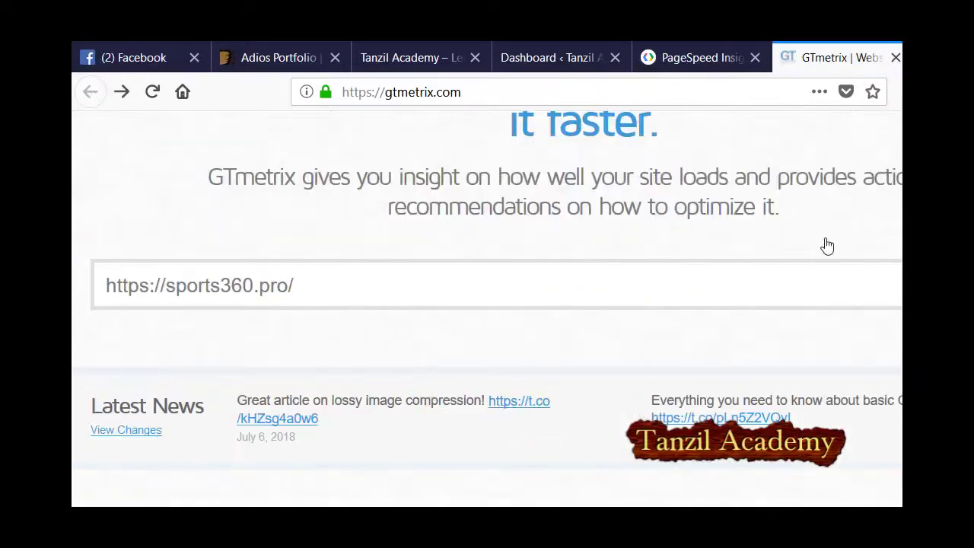
key(ctrl+shift+Tab)
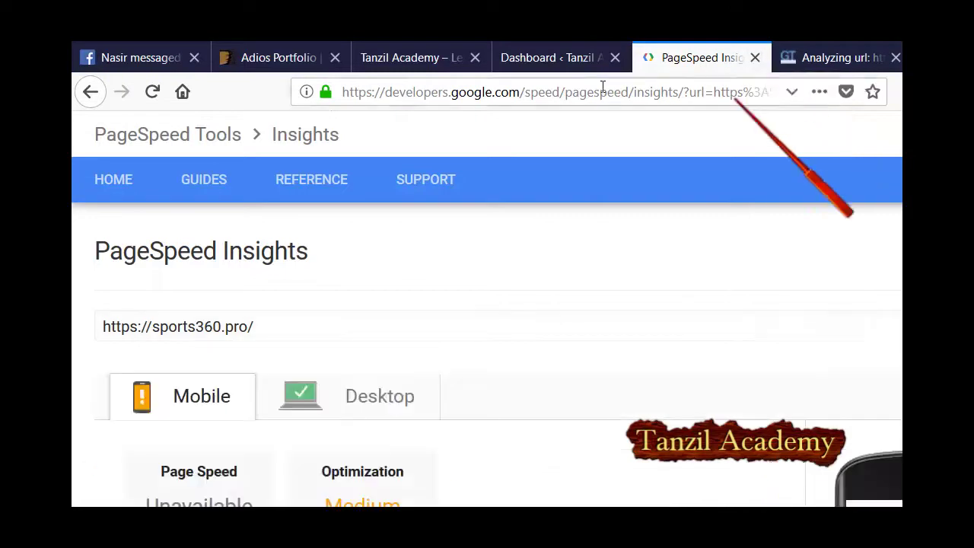
click(379, 407)
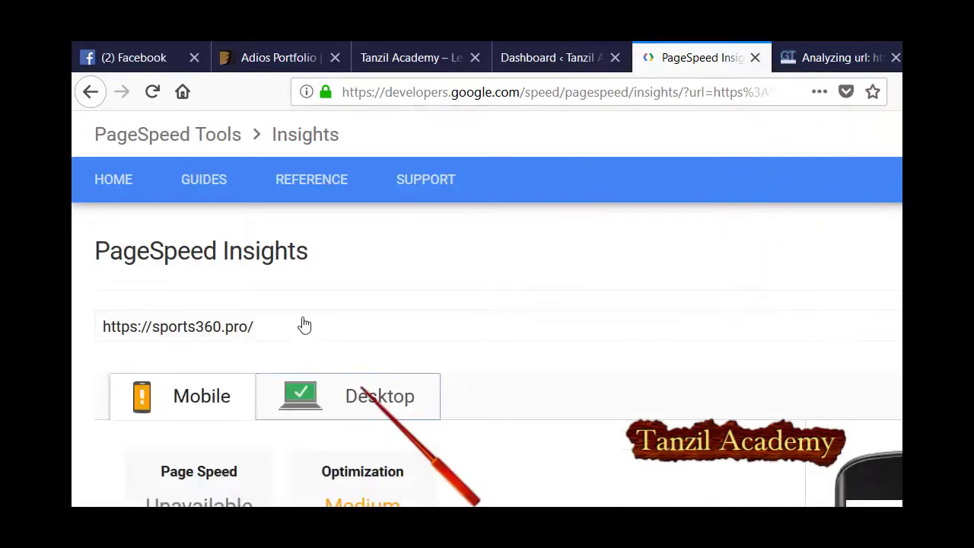
Examine the performance scores, fully loaded time and total page size in the latest GTmetrix report.
key(ctrl+Tab)
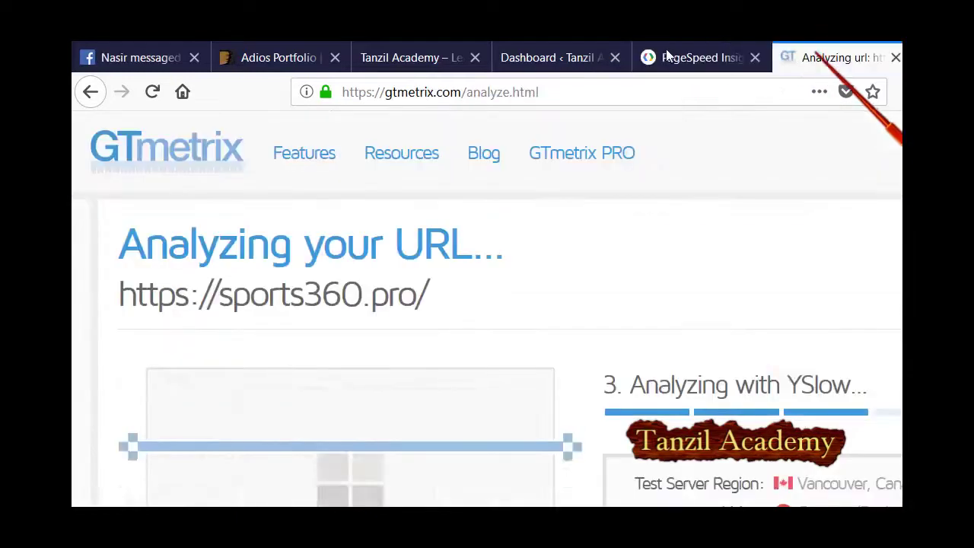
scroll(561, 239, down, 3)
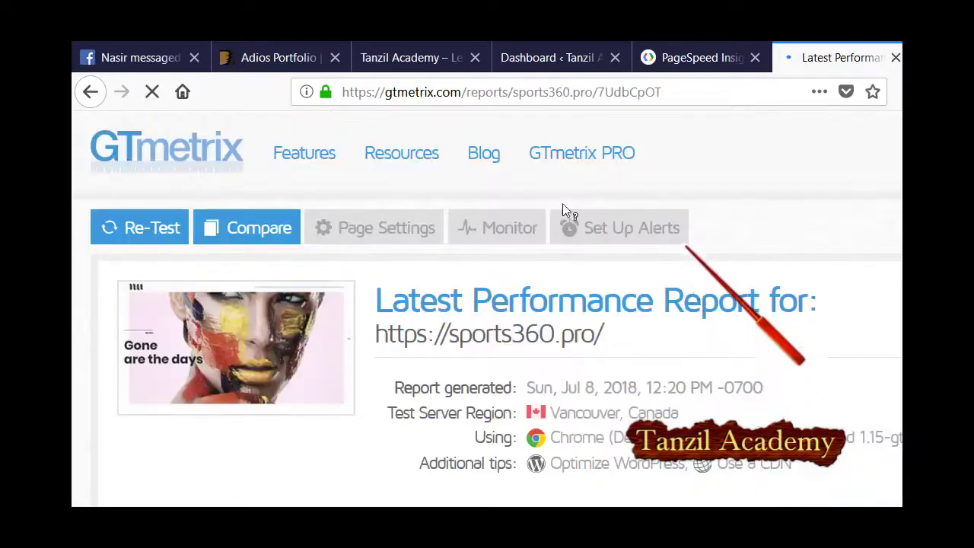
scroll(555, 221, down, 3)
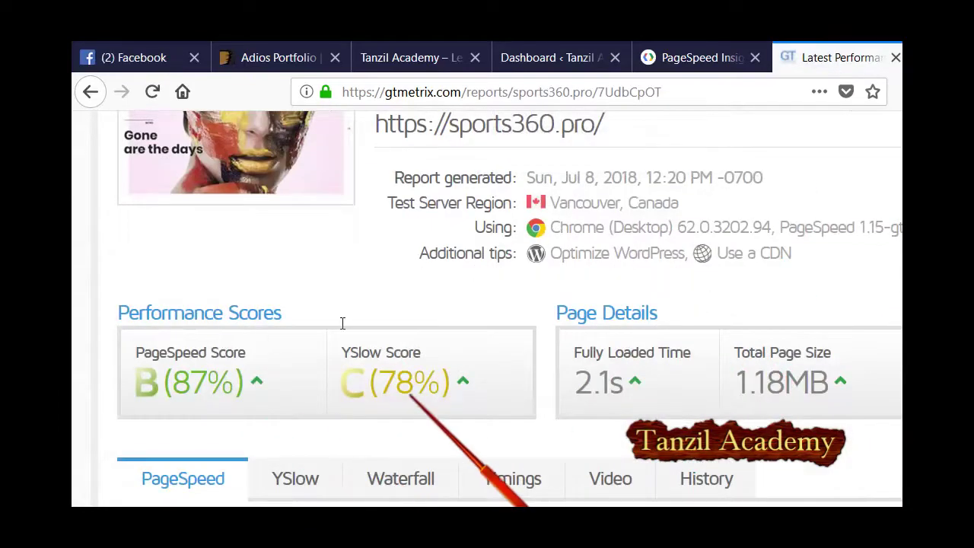
scroll(449, 297, up, 3)
Return to the WordPress admin, upload and install the plugin file 5. wp-hummingbird.zip, and activate it.
key(ctrl+Page_Up)
key(ctrl+Page_Up)
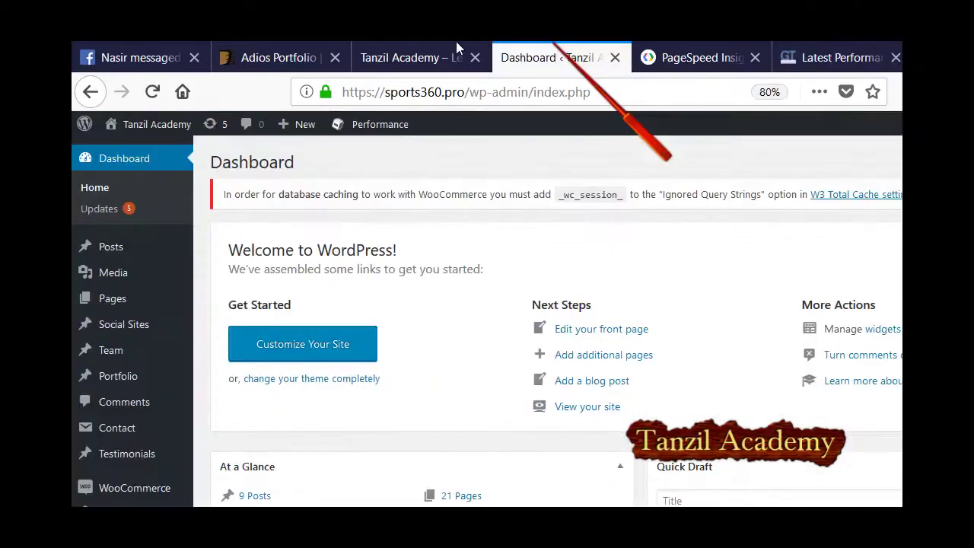
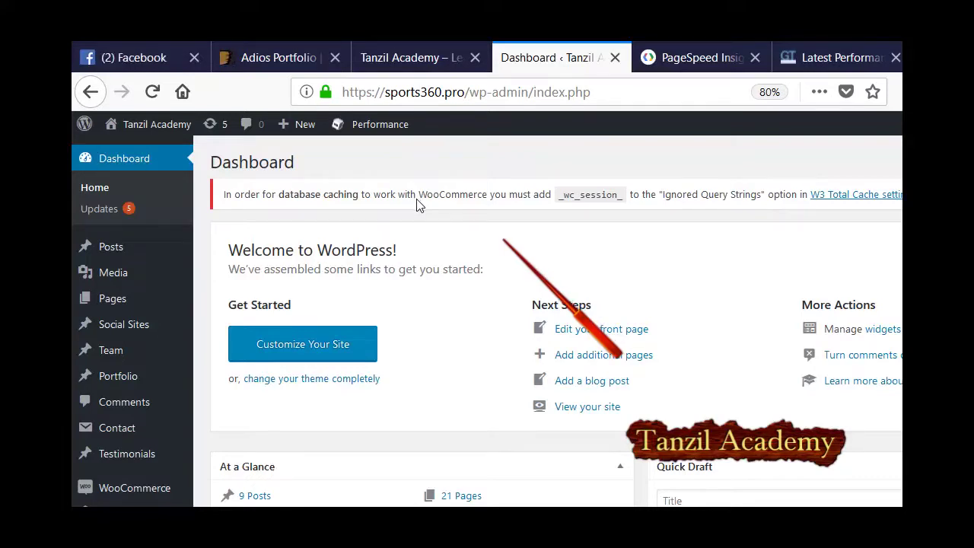
scroll(152, 300, down, 2)
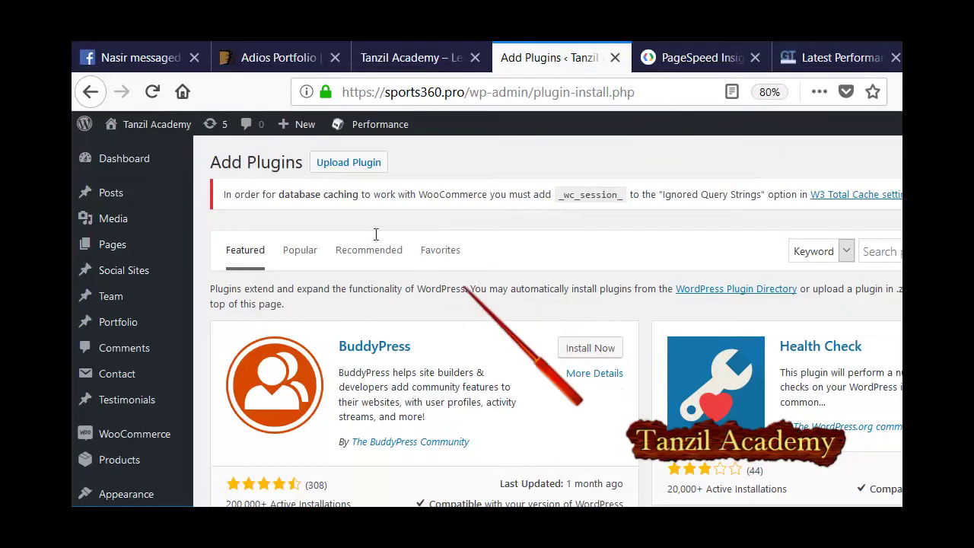
click(295, 147)
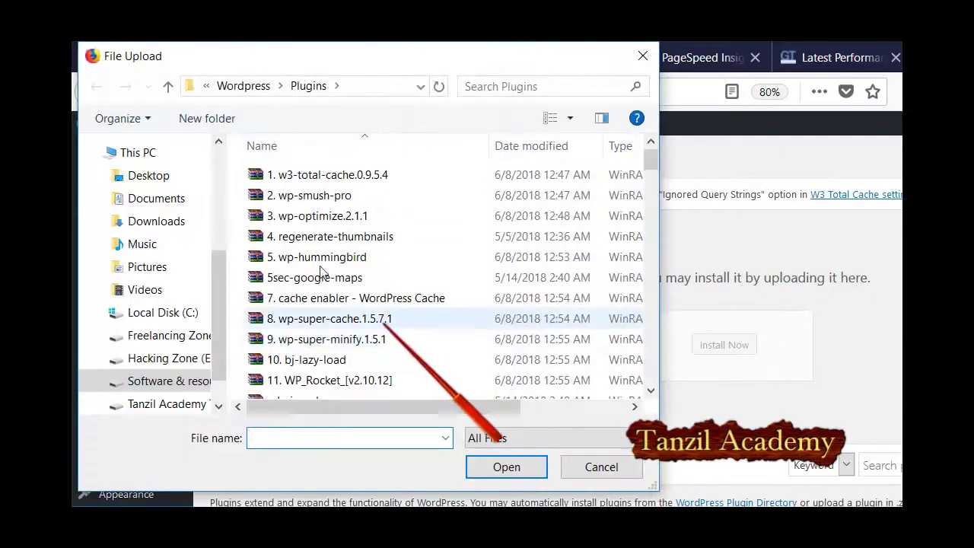
click(327, 318)
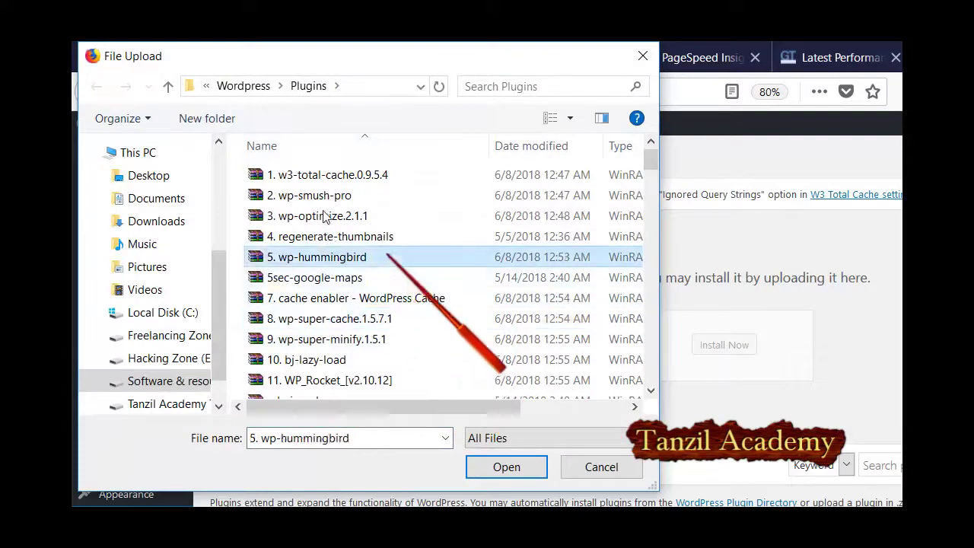
double_click(325, 259)
key(Tab)
key(Return)
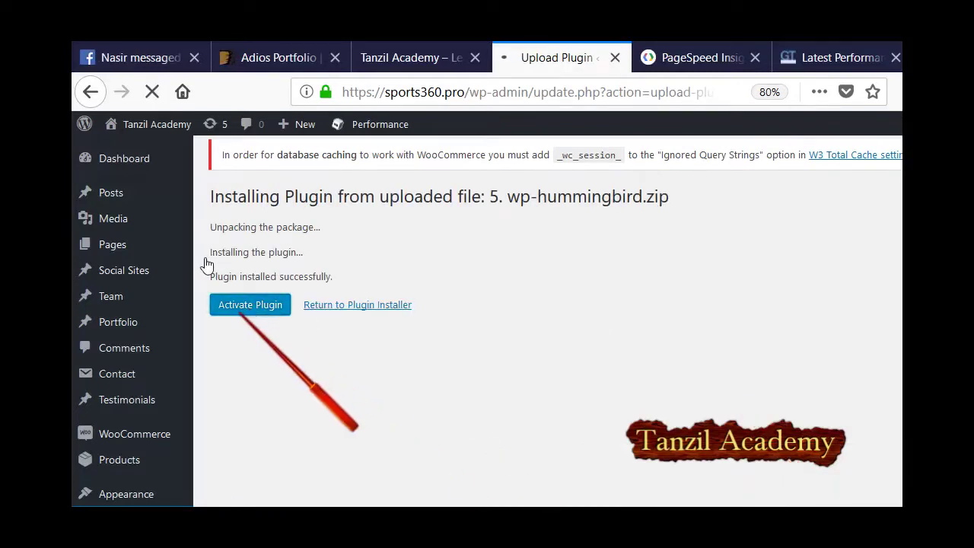
click(255, 304)
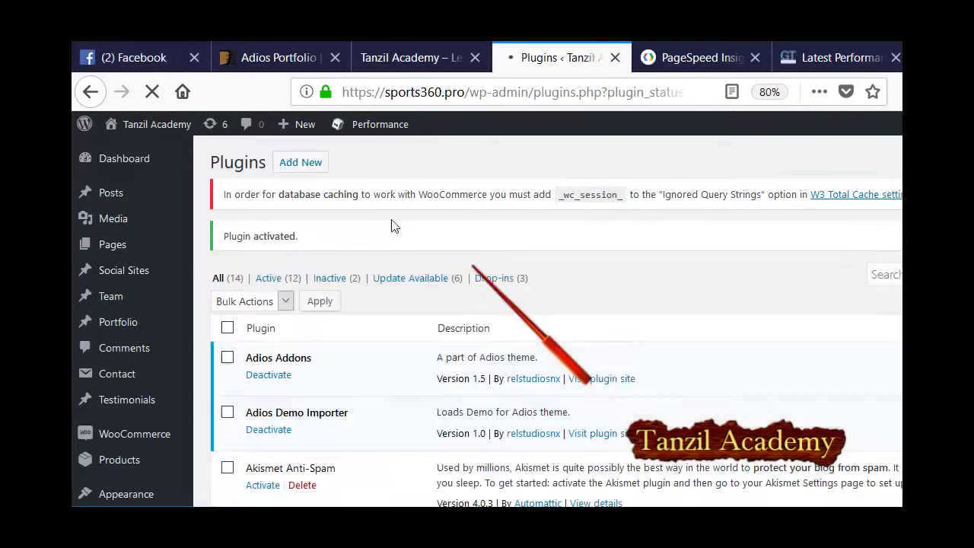
Open WP Hummingbird's settings from the installed plugins list and run the Quick Setup performance test.
scroll(504, 309, down, 6)
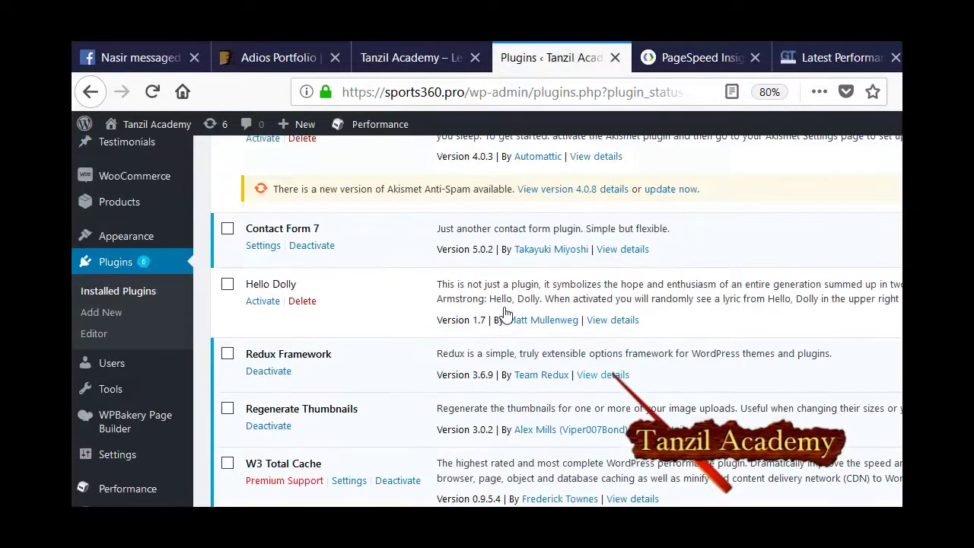
scroll(503, 312, down, 8)
scroll(211, 262, up, 3)
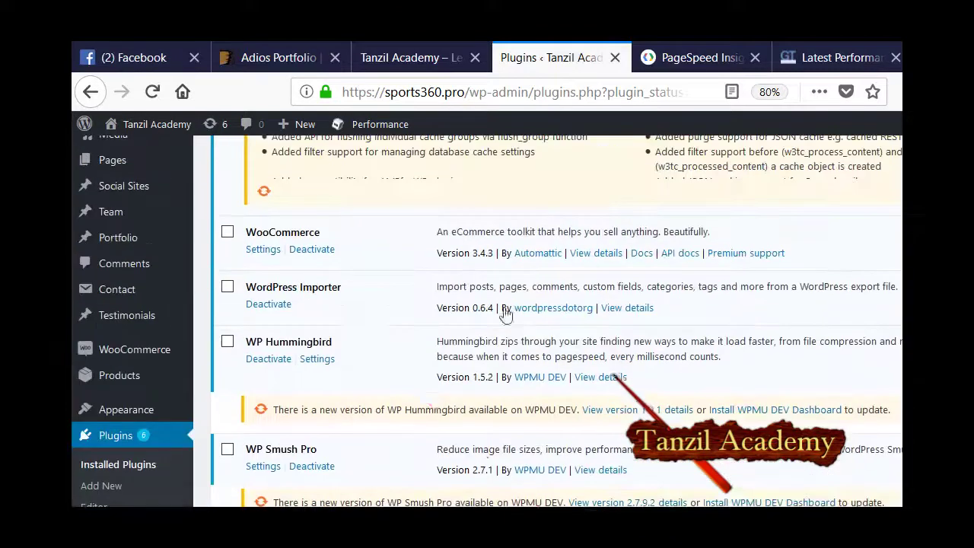
click(317, 359)
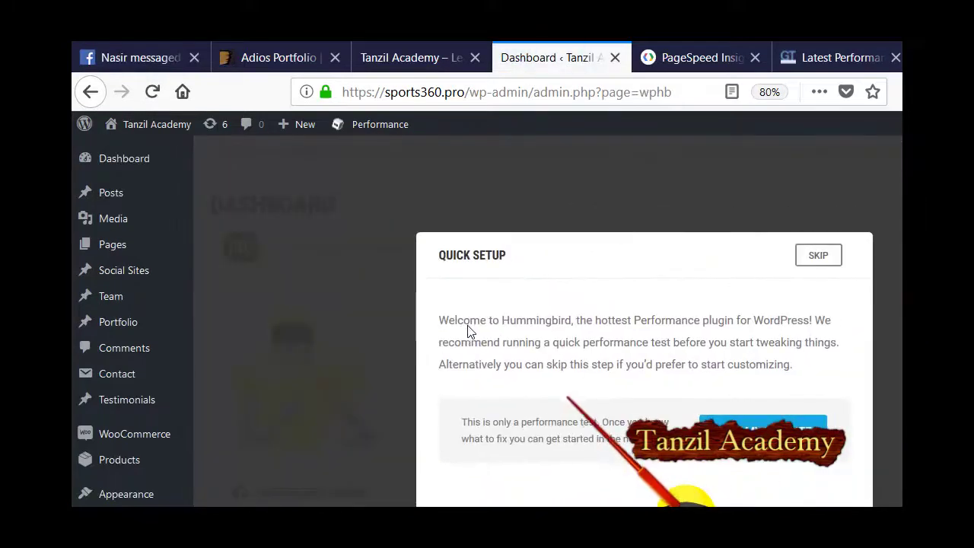
key(Escape)
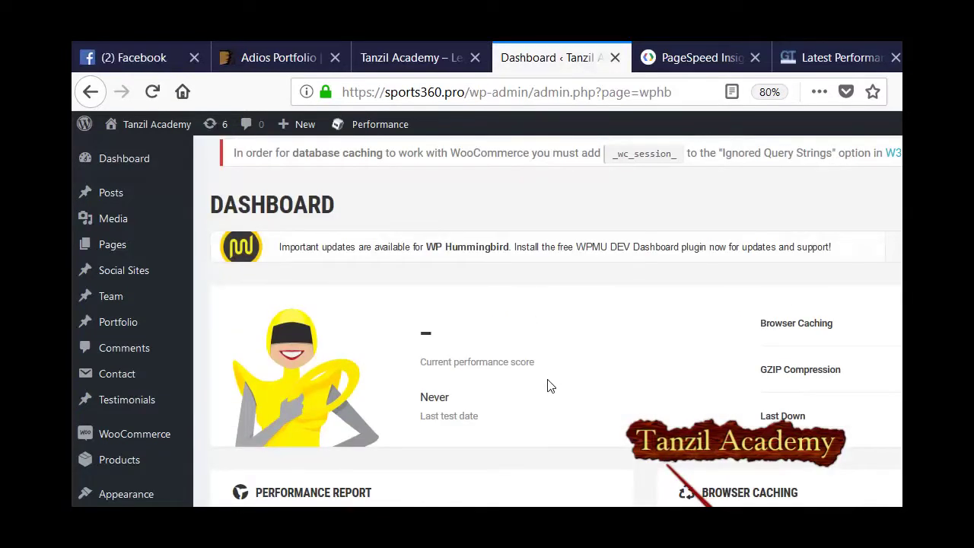
Review the Performance Report section of the Hummingbird dashboard and run the performance test again.
scroll(551, 386, down, 4)
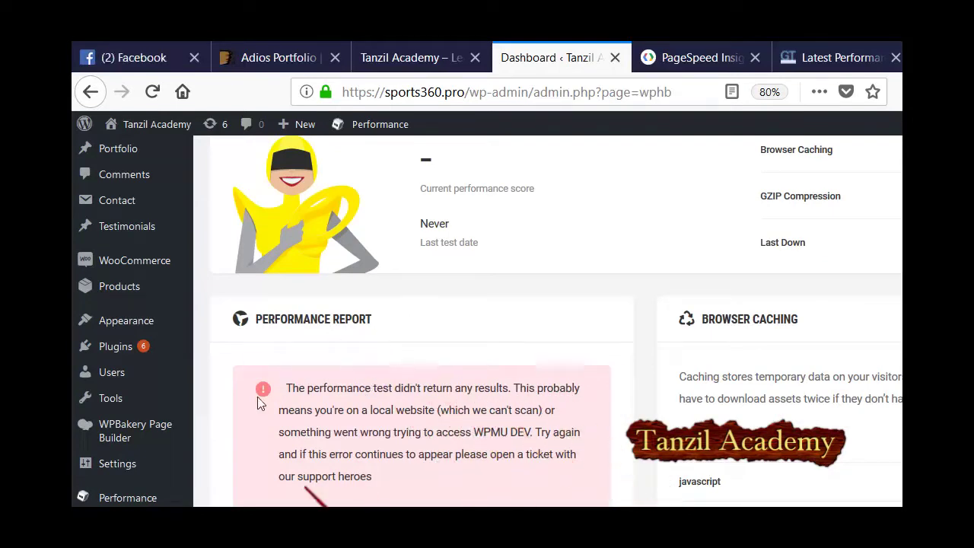
scroll(342, 391, up, 4)
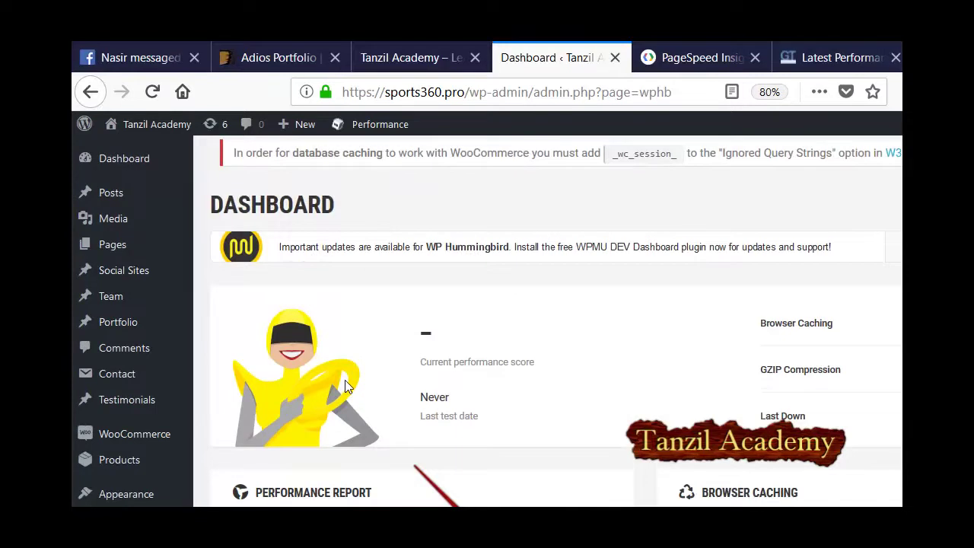
scroll(347, 386, down, 8)
scroll(347, 384, up, 1)
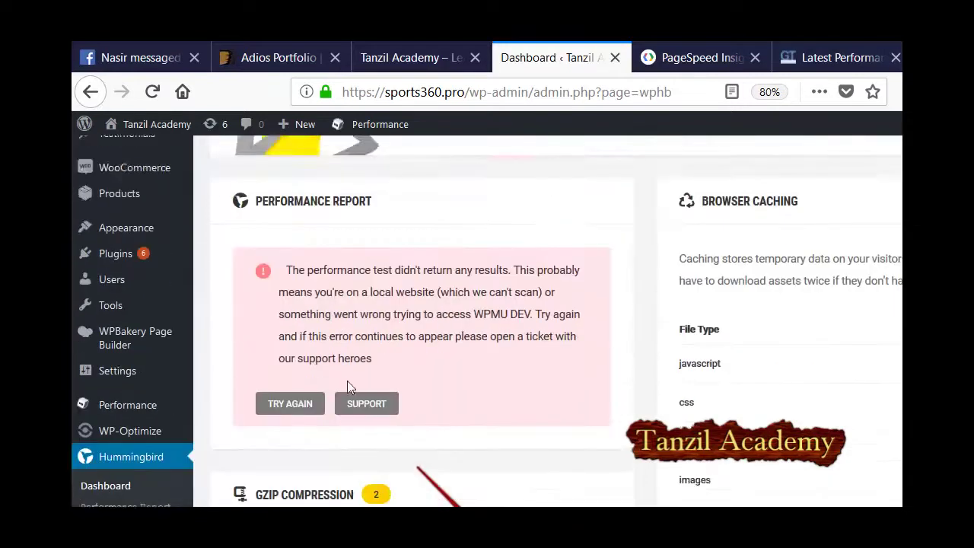
scroll(319, 342, down, 1)
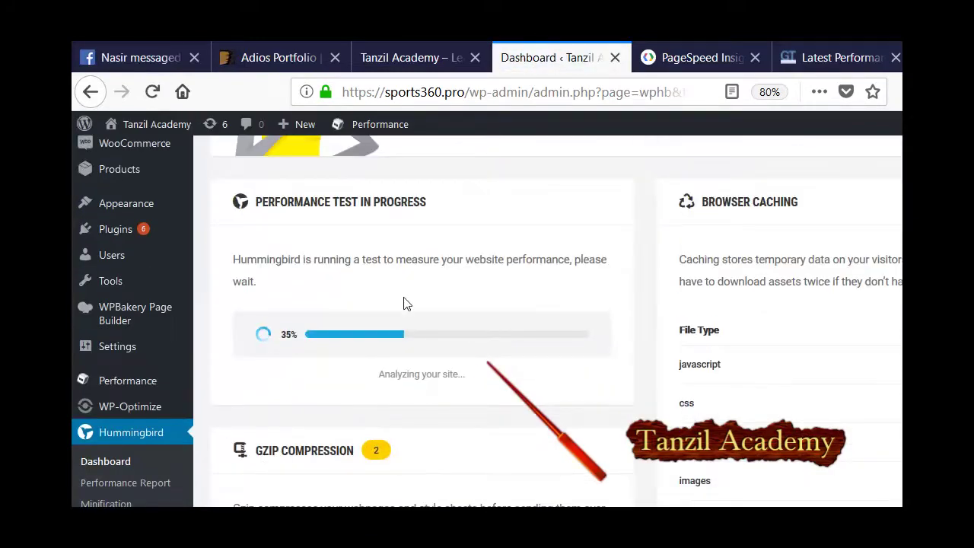
Examine the Gzip Compression, Minification and Image Optimization sections of the Hummingbird dashboard.
scroll(404, 302, down, 3)
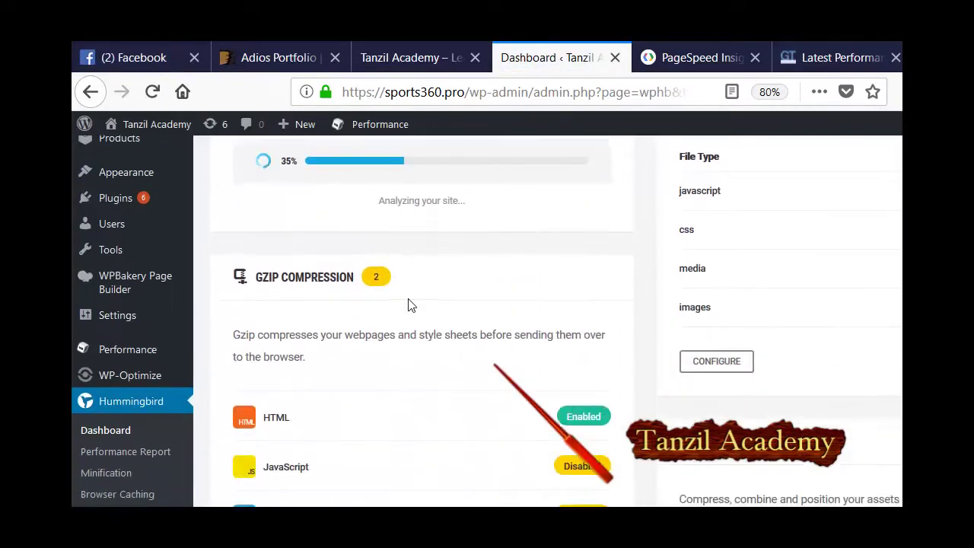
scroll(278, 374, down, 3)
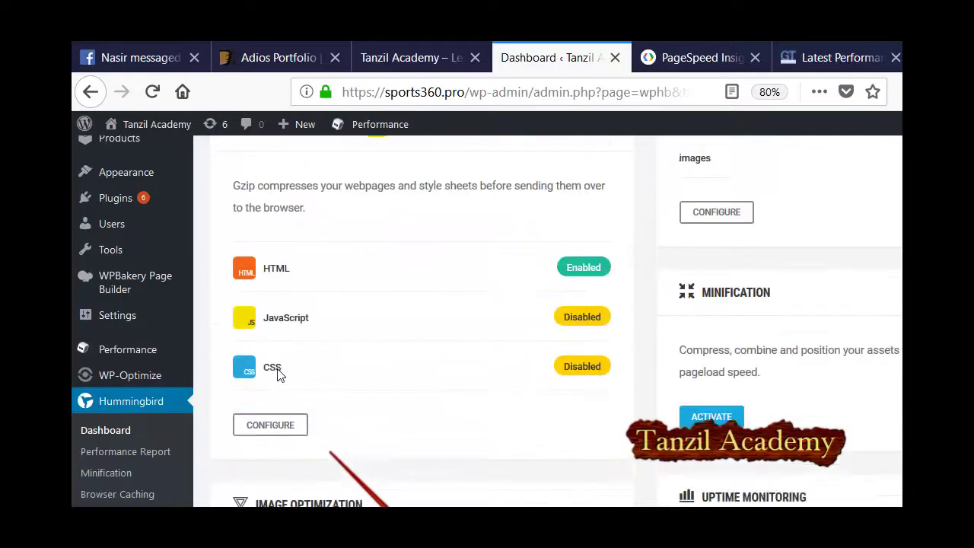
scroll(435, 300, down, 4)
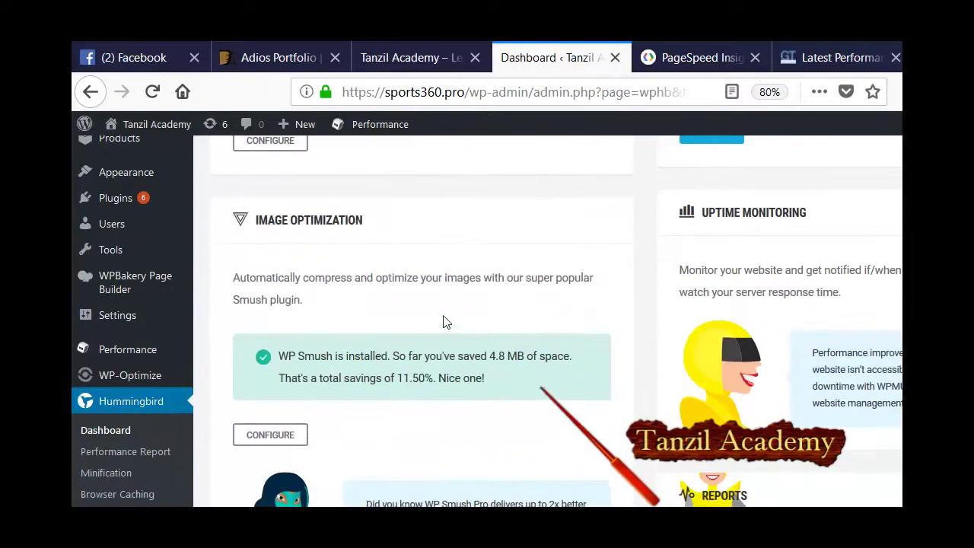
Look through the remaining Hummingbird dashboard sections, then examine the recommendation scores in the Performance Report section.
scroll(335, 292, down, 6)
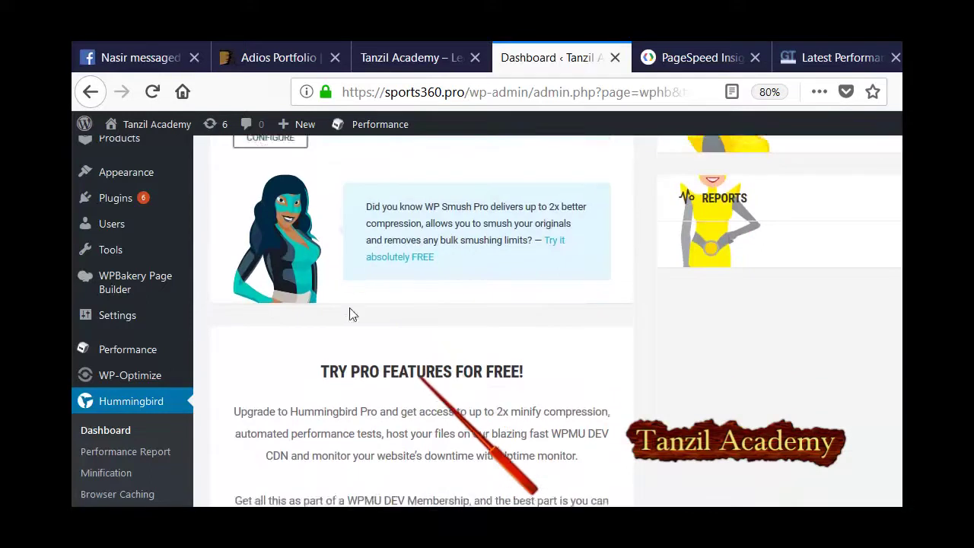
scroll(350, 313, down, 4)
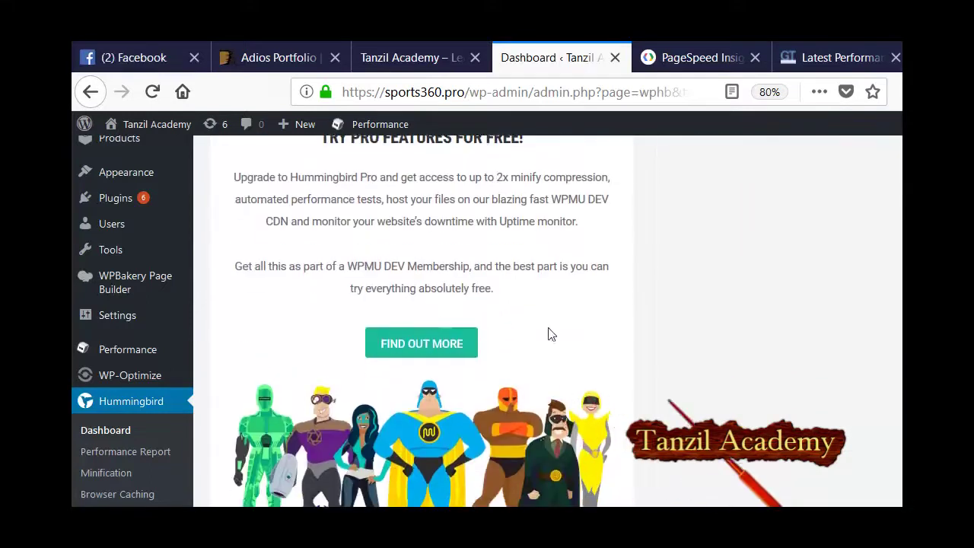
scroll(567, 332, up, 10)
scroll(581, 332, up, 10)
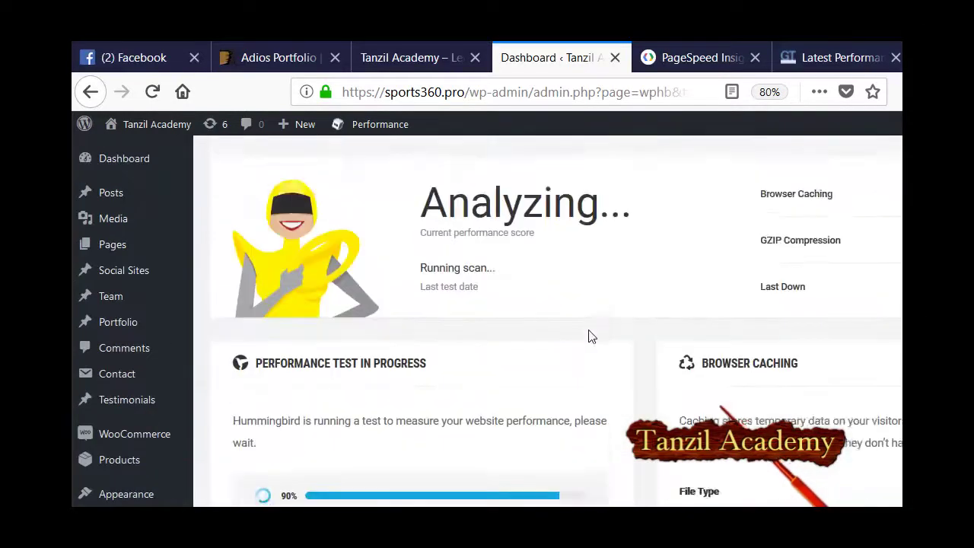
scroll(629, 363, down, 2)
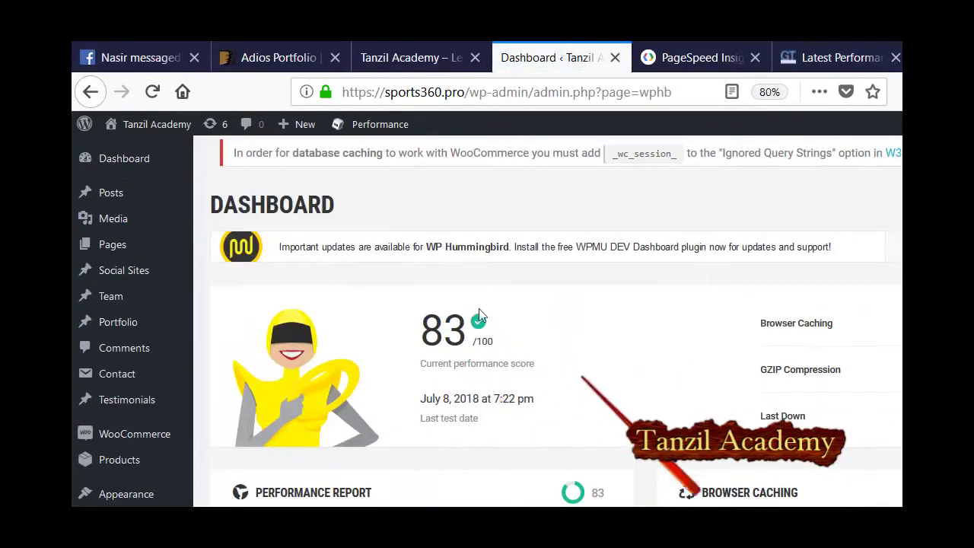
scroll(480, 309, down, 2)
scroll(484, 318, down, 1)
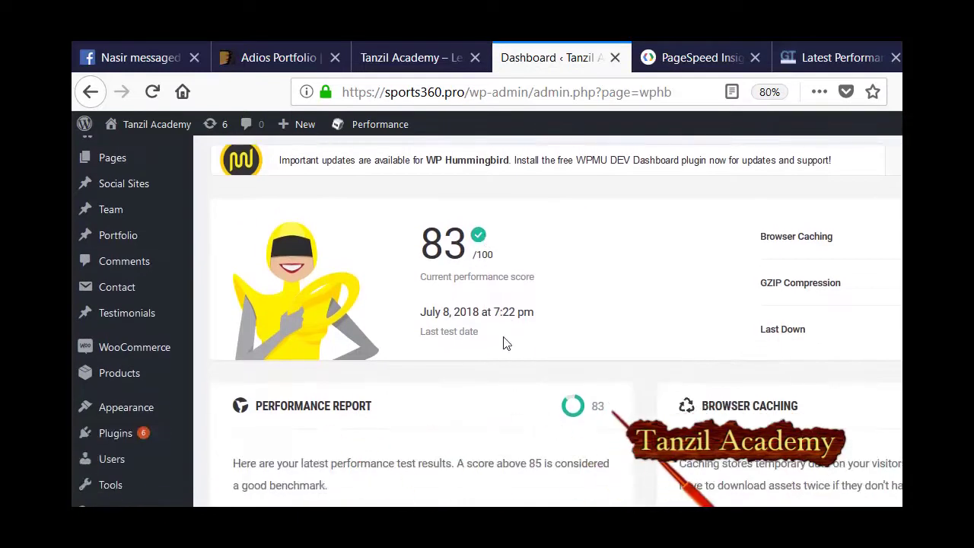
scroll(504, 343, down, 5)
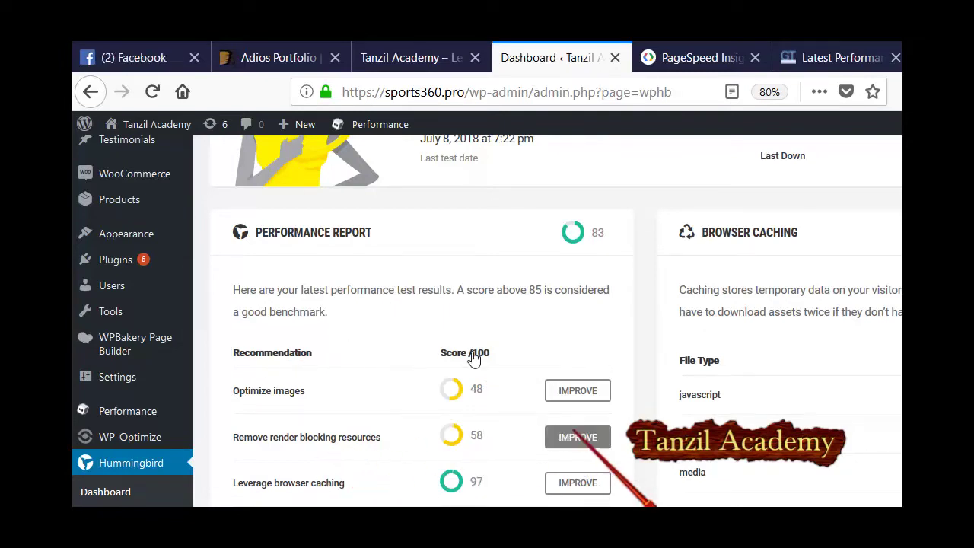
scroll(479, 331, down, 3)
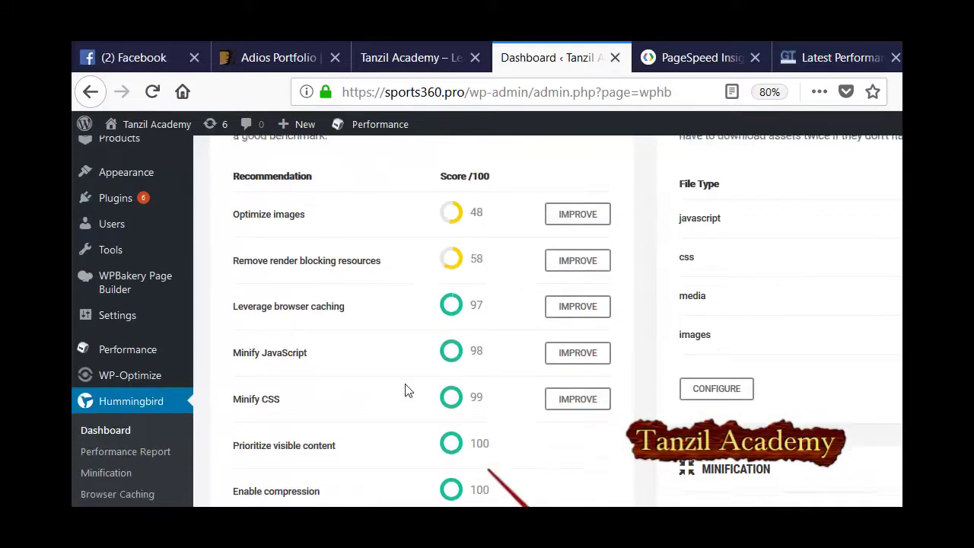
scroll(404, 392, down, 3)
scroll(419, 384, up, 3)
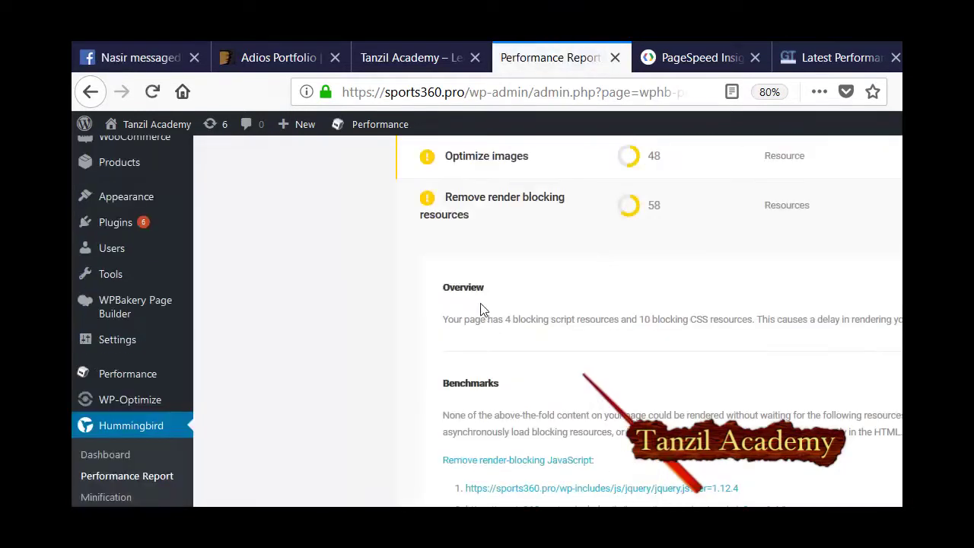
Examine the overview, benchmarks and fix instructions for Remove render blocking resources on the Performance Report page, then return to Hummingbird's dashboard.
scroll(479, 305, up, 5)
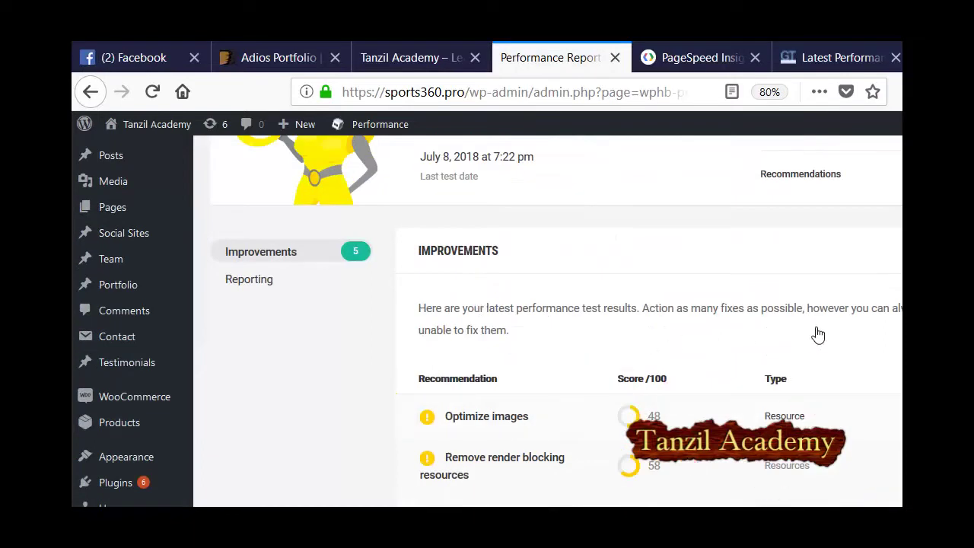
scroll(818, 337, down, 2)
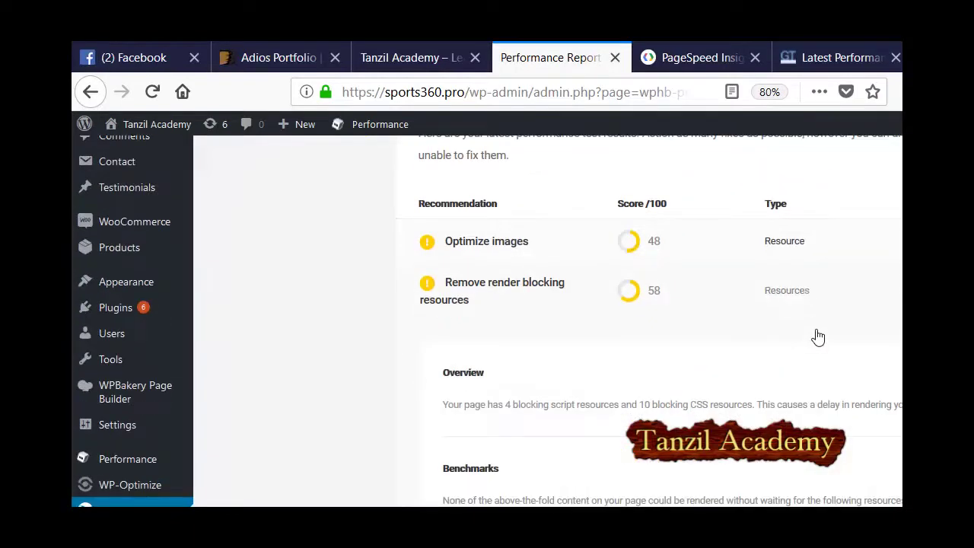
scroll(818, 337, down, 5)
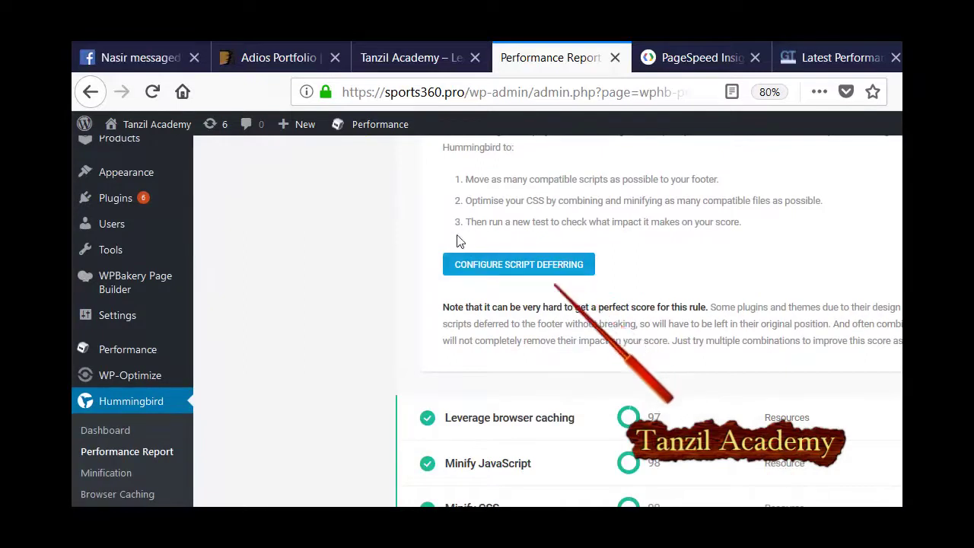
scroll(461, 241, up, 4)
scroll(459, 249, up, 10)
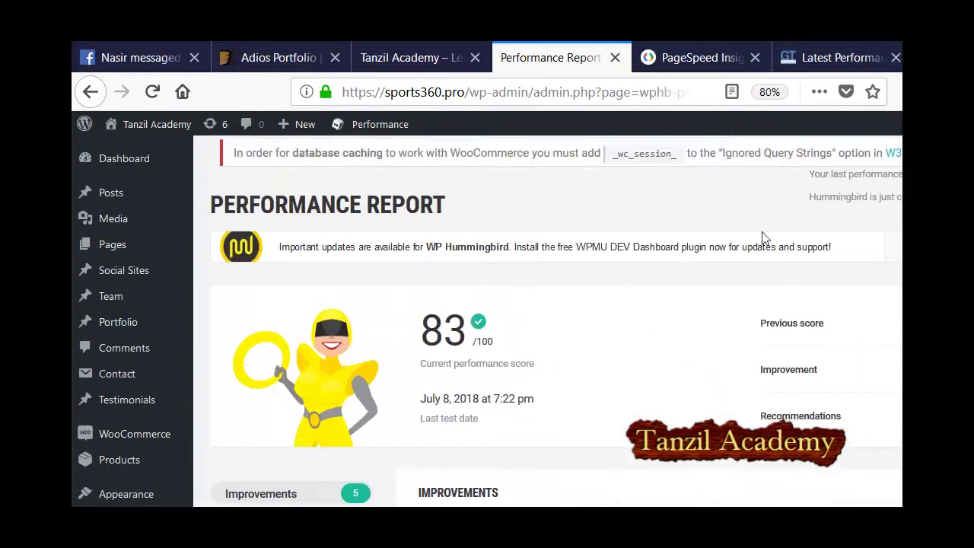
scroll(322, 266, down, 3)
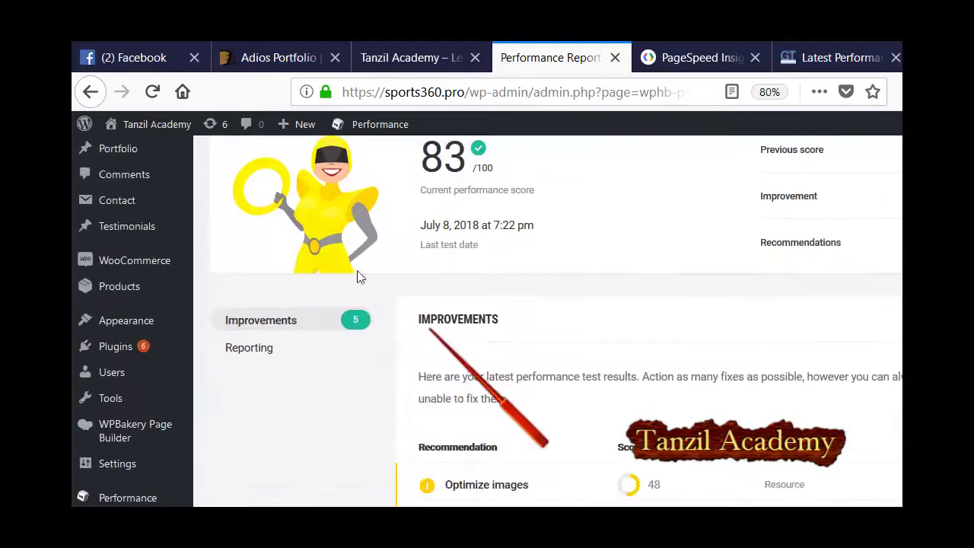
scroll(277, 254, up, 3)
scroll(279, 252, down, 7)
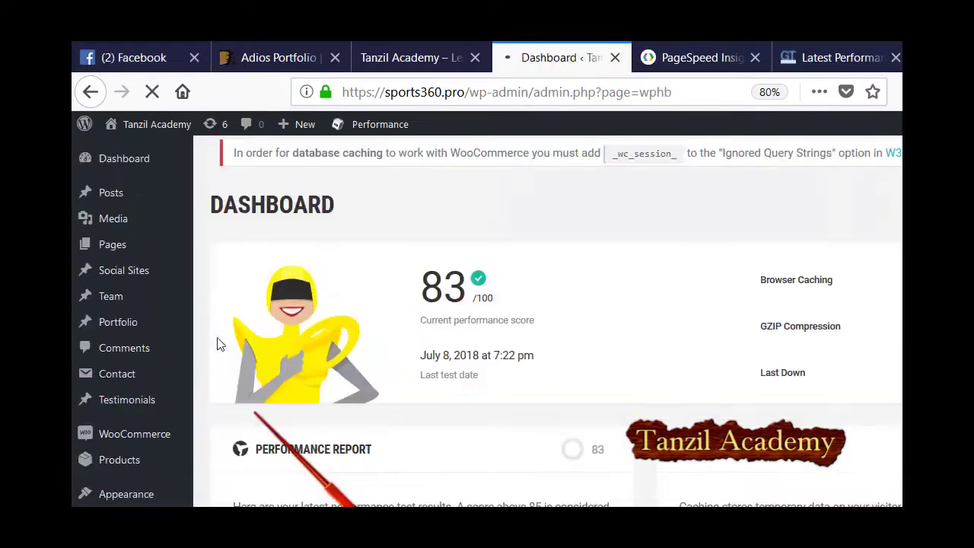
Activate Minification from the Hummingbird dashboard and run its file check.
scroll(454, 340, down, 3)
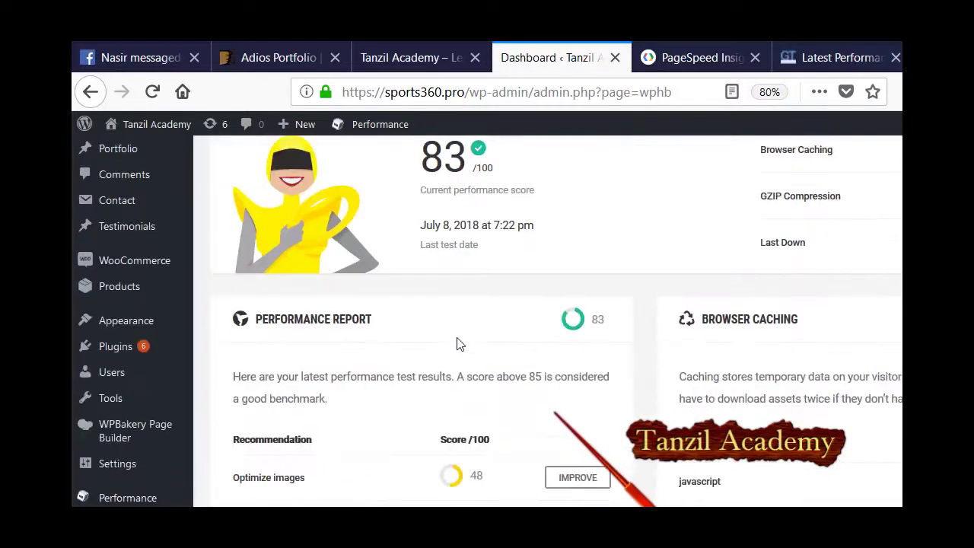
scroll(664, 308, down, 1)
scroll(678, 311, up, 4)
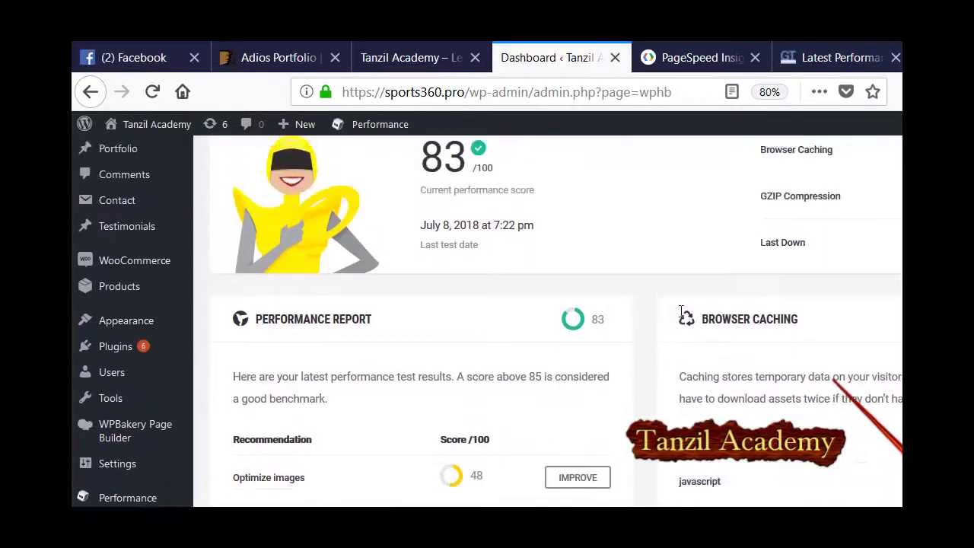
scroll(755, 358, down, 2)
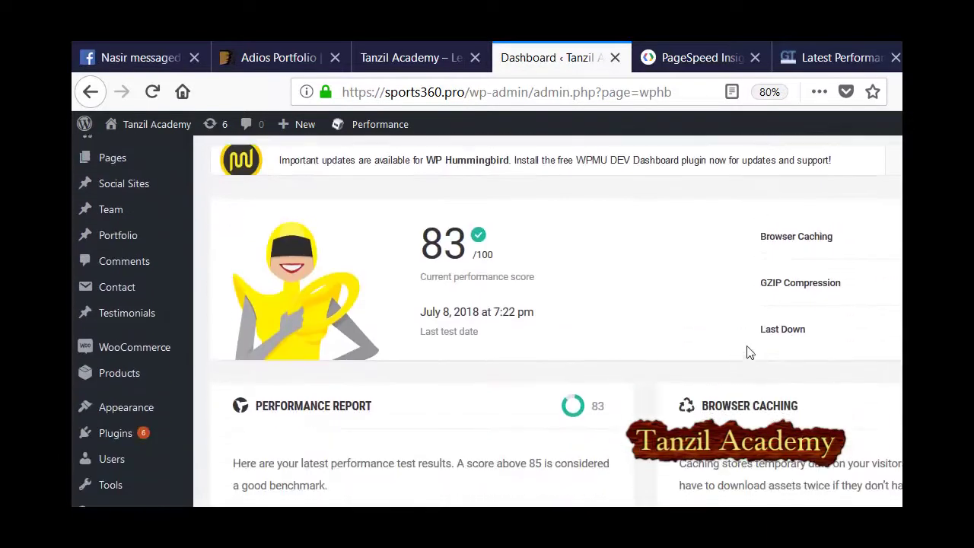
scroll(725, 301, down, 5)
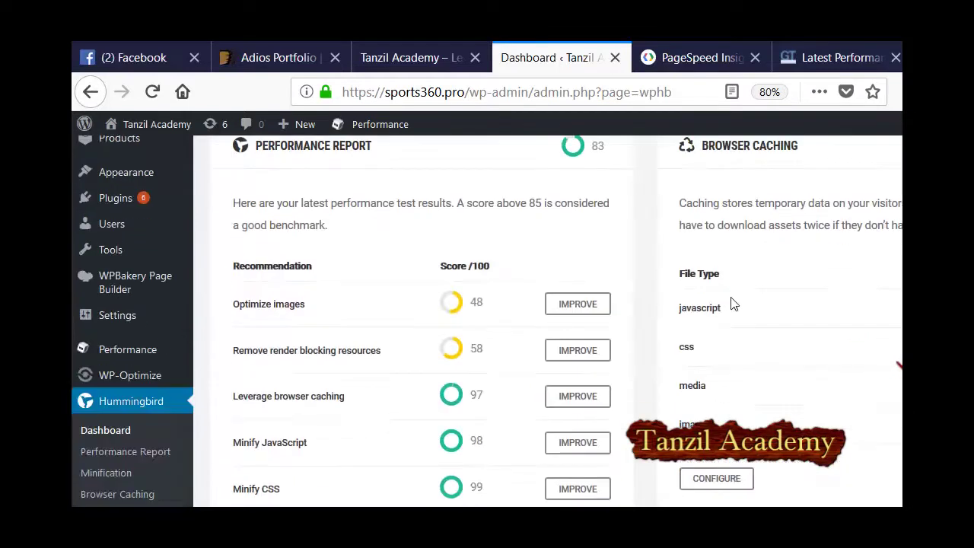
scroll(731, 304, down, 7)
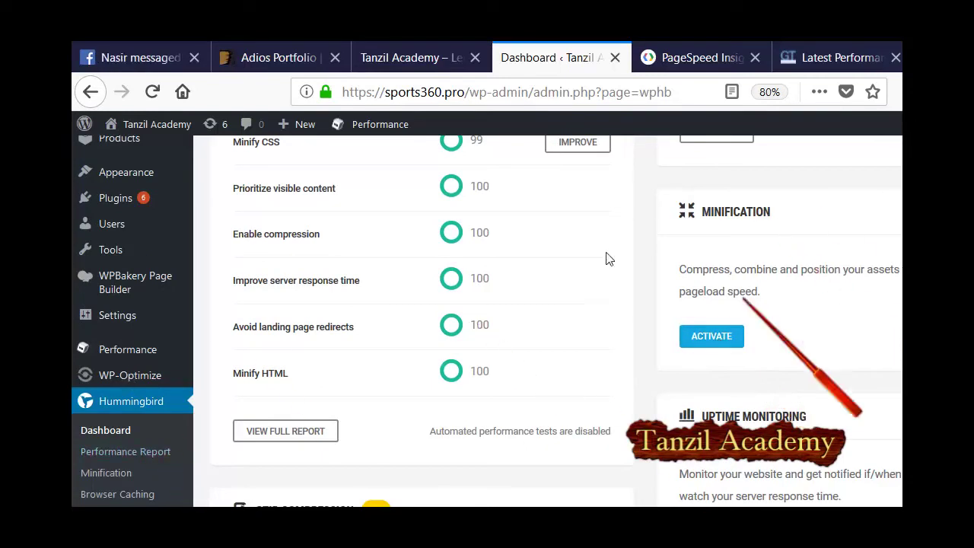
click(583, 292)
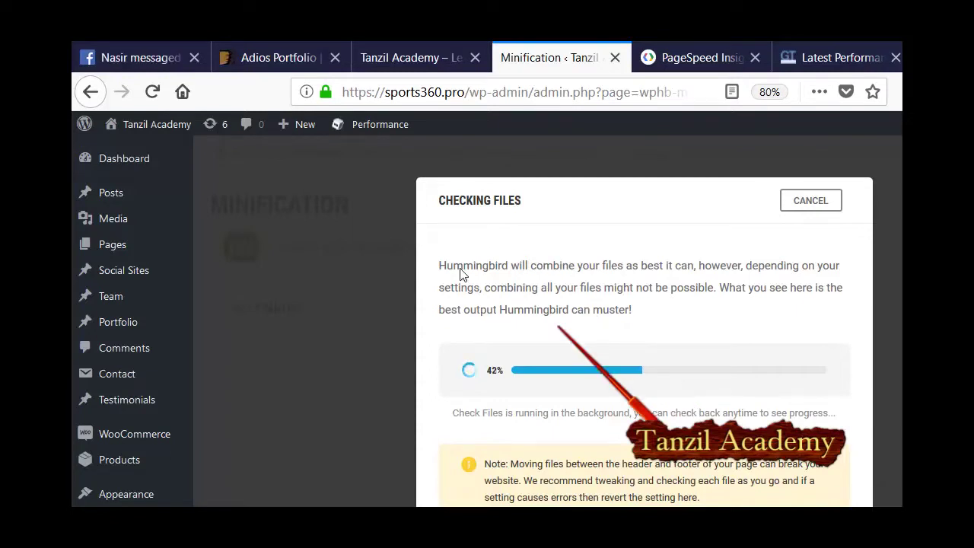
scroll(663, 304, down, 2)
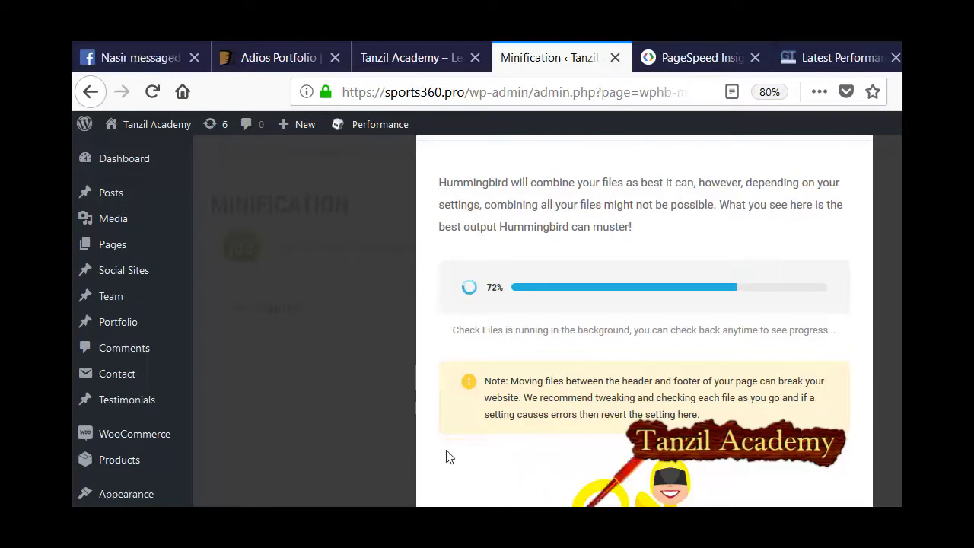
Switch to Word 2013 and create a blank document.
key(super)
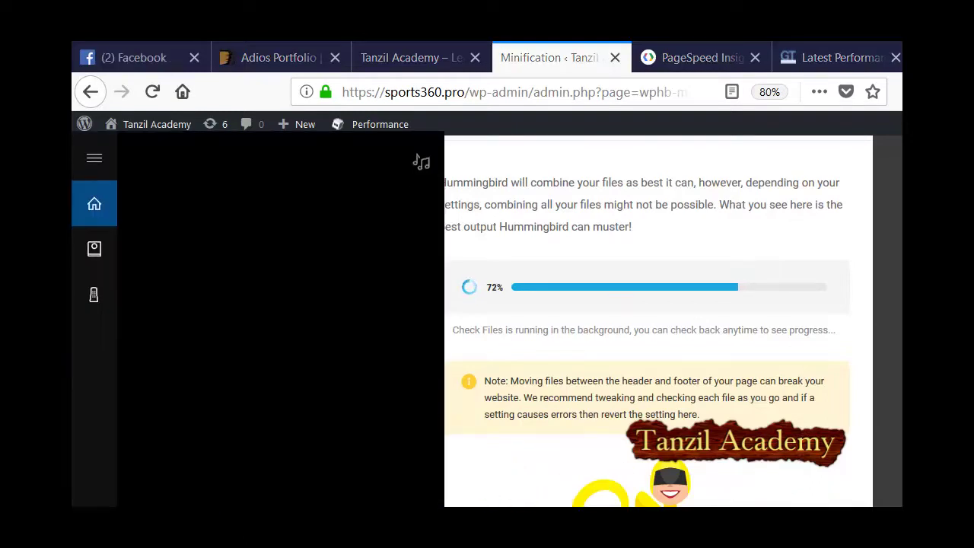
text(w)
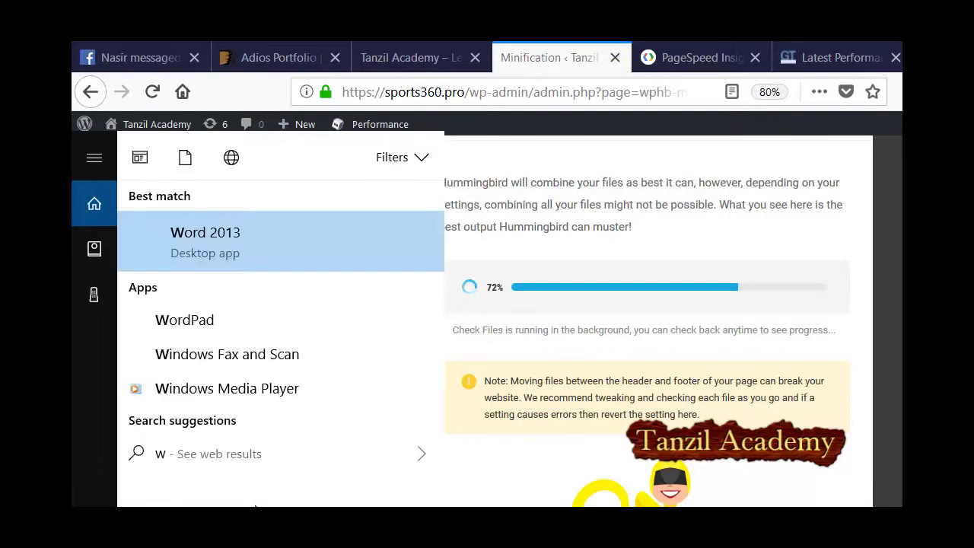
key(Return)
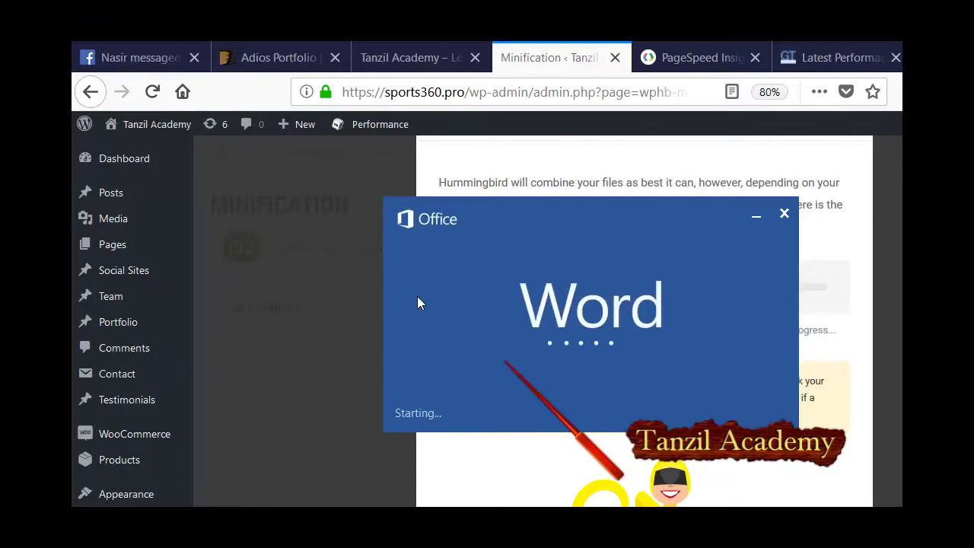
key(Return)
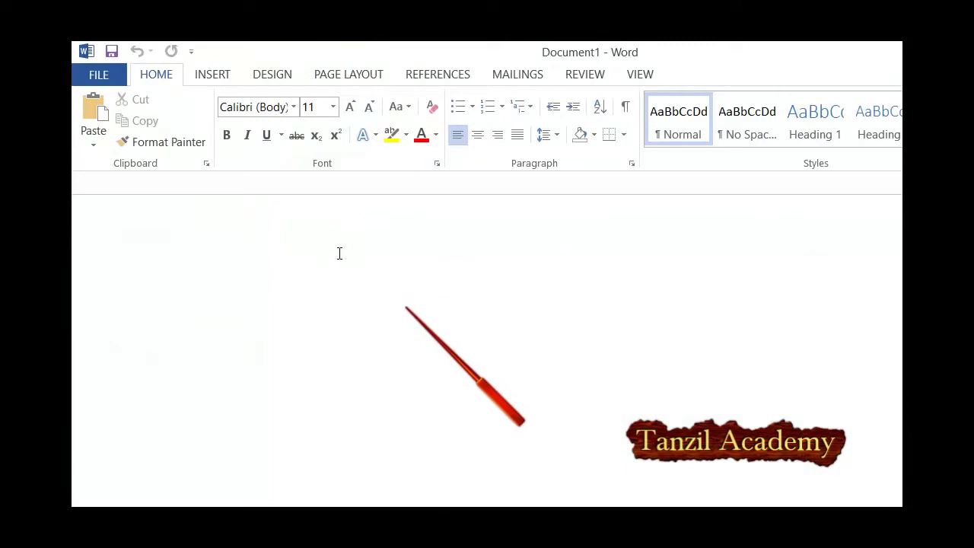
Start a numbered list with "Wp fastest cache" as its first entry.
text(1.)
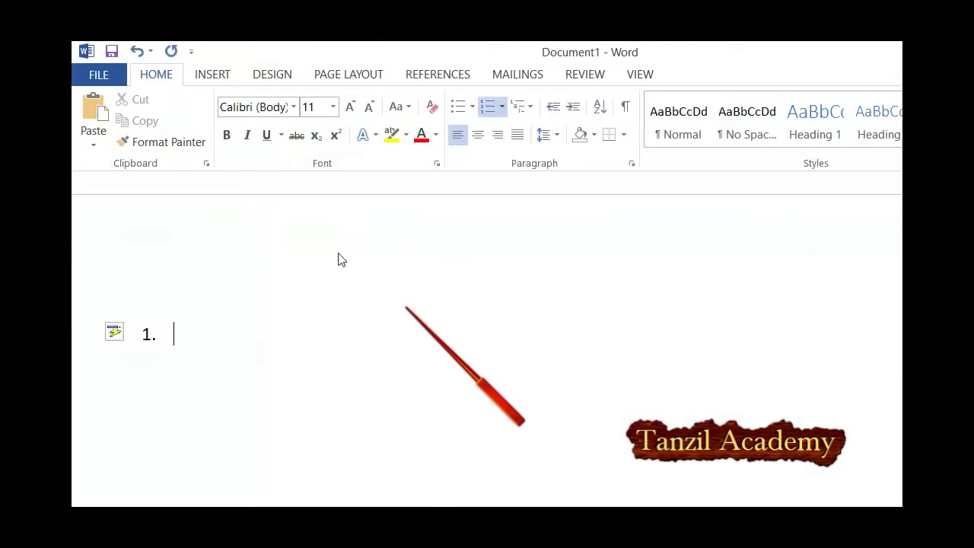
text( wp faster)
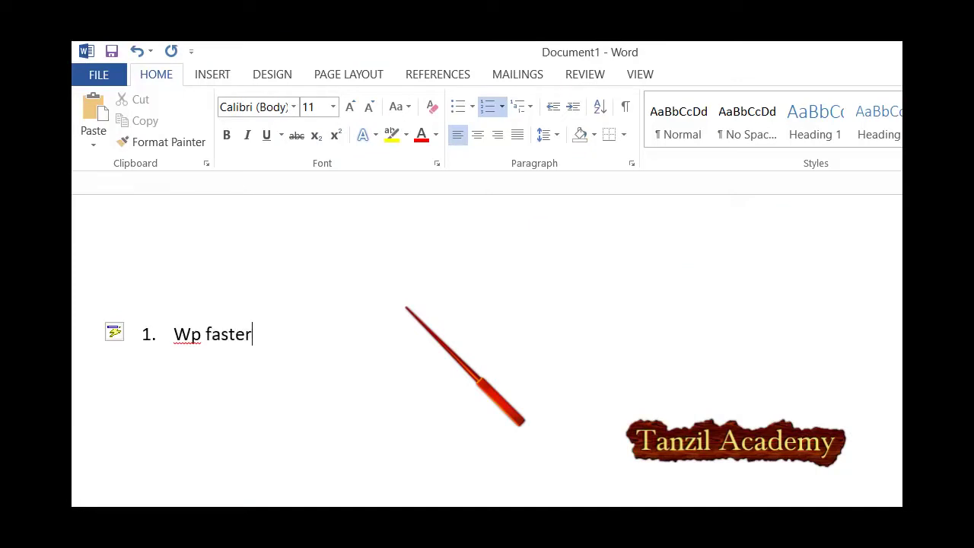
key(BackSpace)
key(BackSpace)
text(est cache)
key(Return)
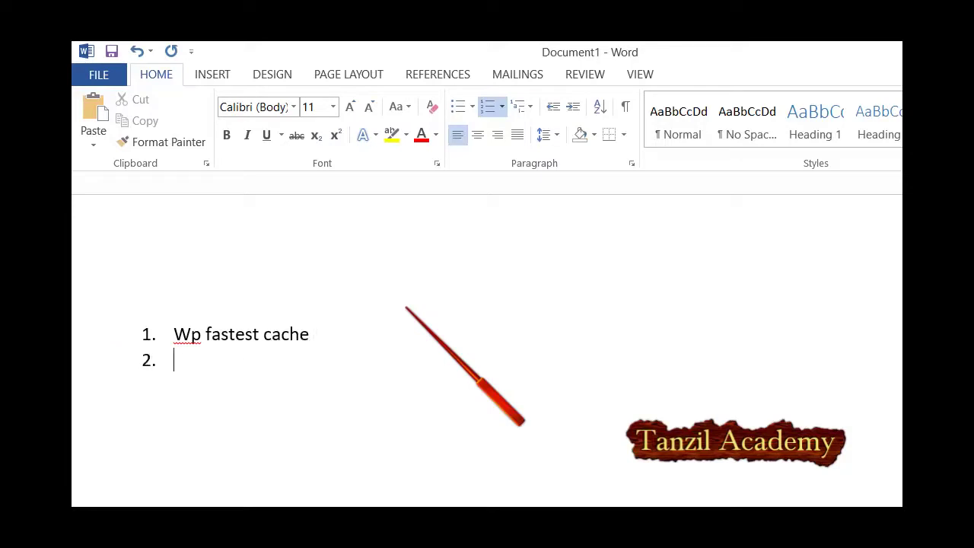
Add "Cache enabler" and "Wp super cache" as the second and third list entries.
text(cache en)
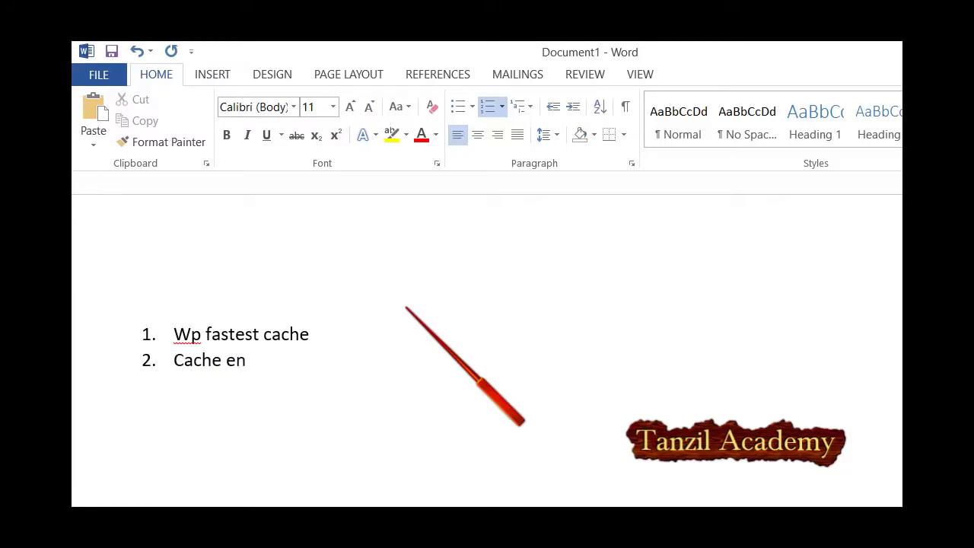
text(abler)
key(Return)
text(wp)
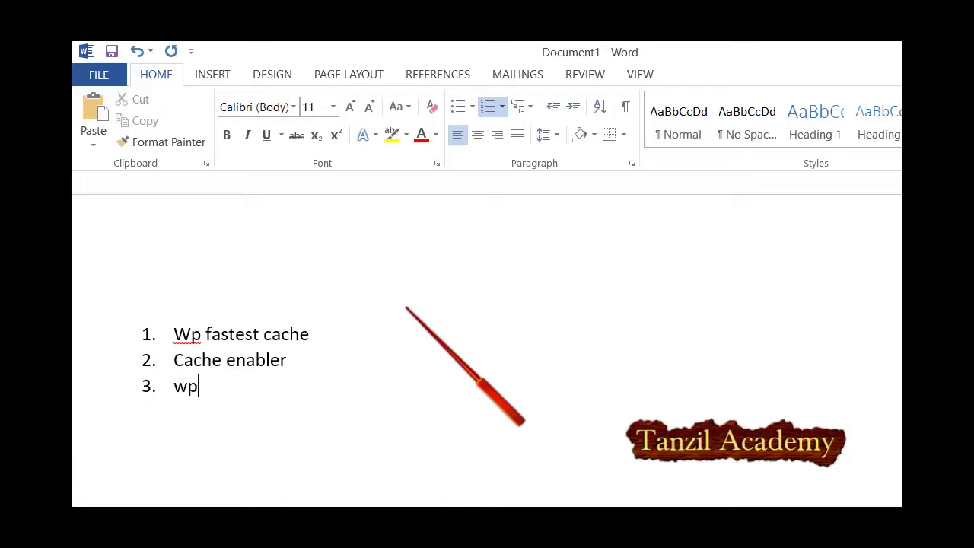
text( super cache)
key(Return)
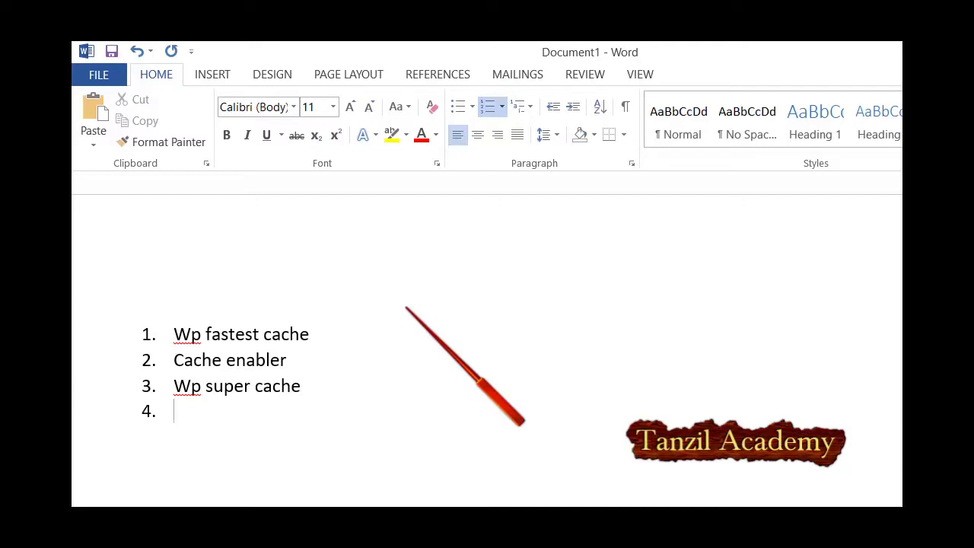
Add "Wp super minify" and "Bj lazy load" as the fourth and fifth list entries.
text(wp super)
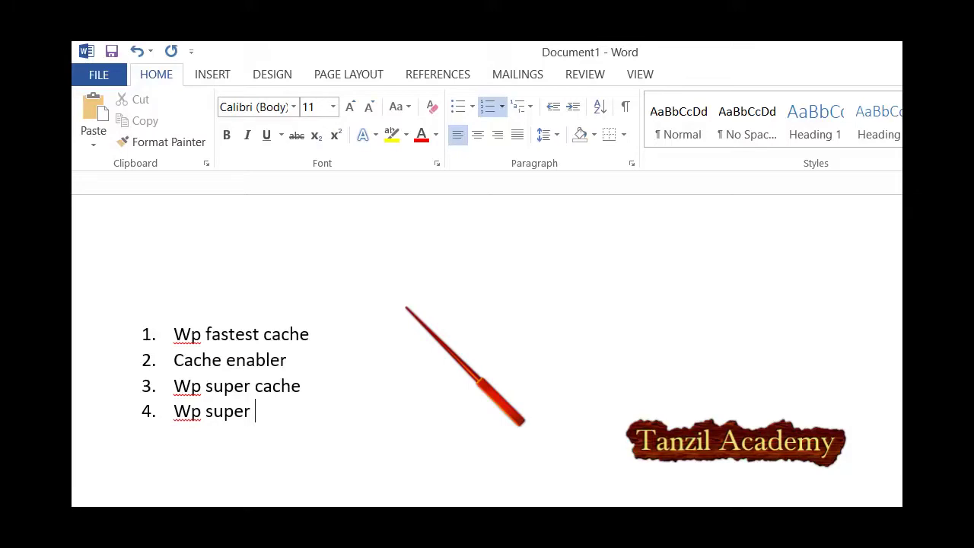
text(minify)
key(Return)
text(bj )
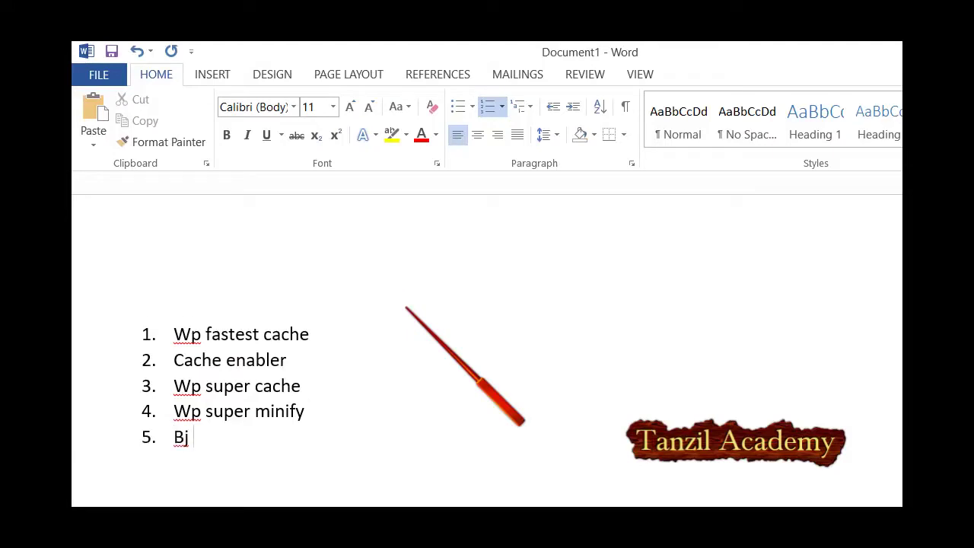
text(lazy load)
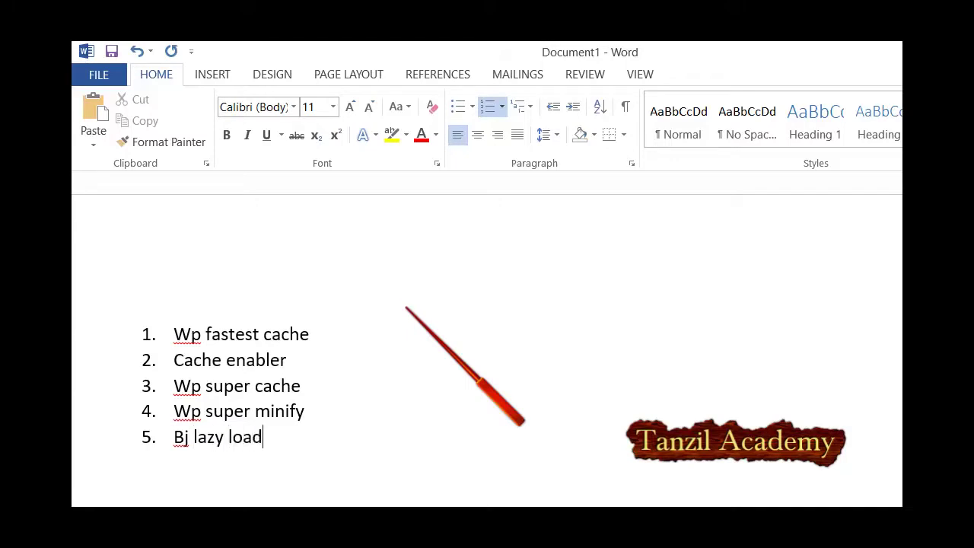
key(Return)
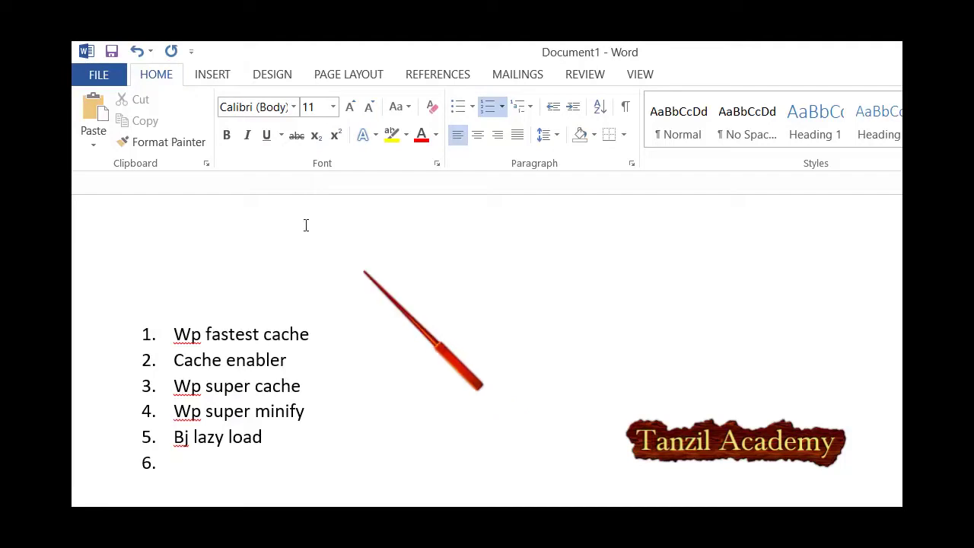
Select all five plugin names in the numbered list.
key(Left)
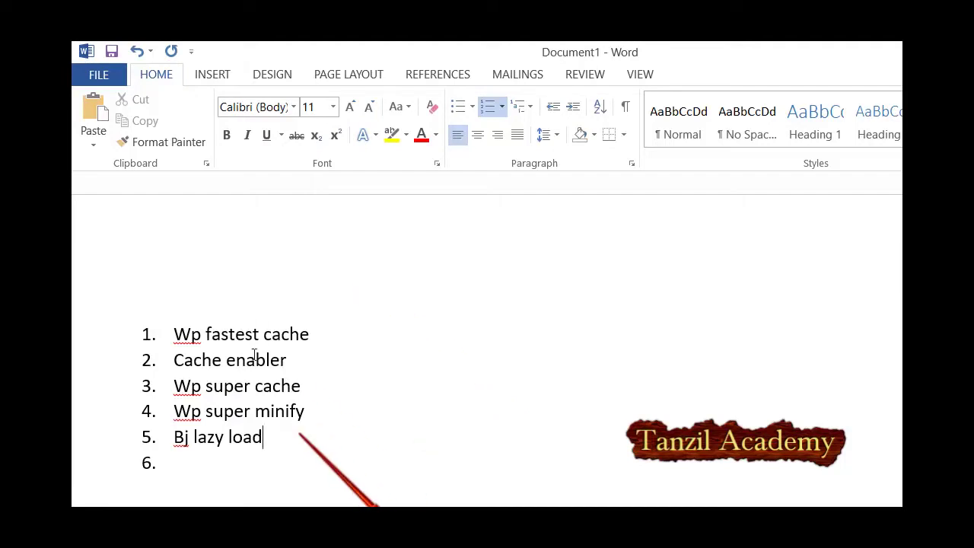
key(ctrl+shift+Up)
key(ctrl+shift+Up)
key(ctrl+shift+Up)
key(ctrl+shift+Up)
key(ctrl+shift+Up)
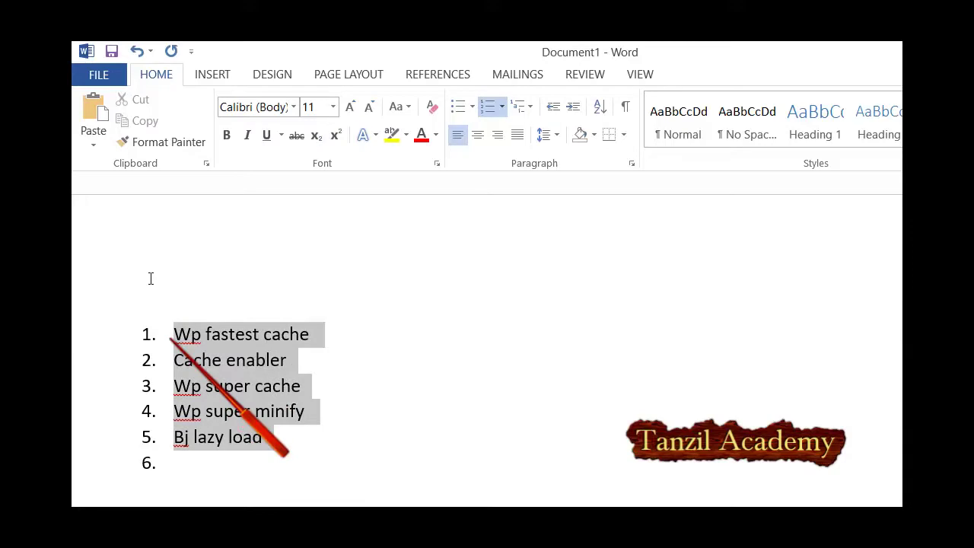